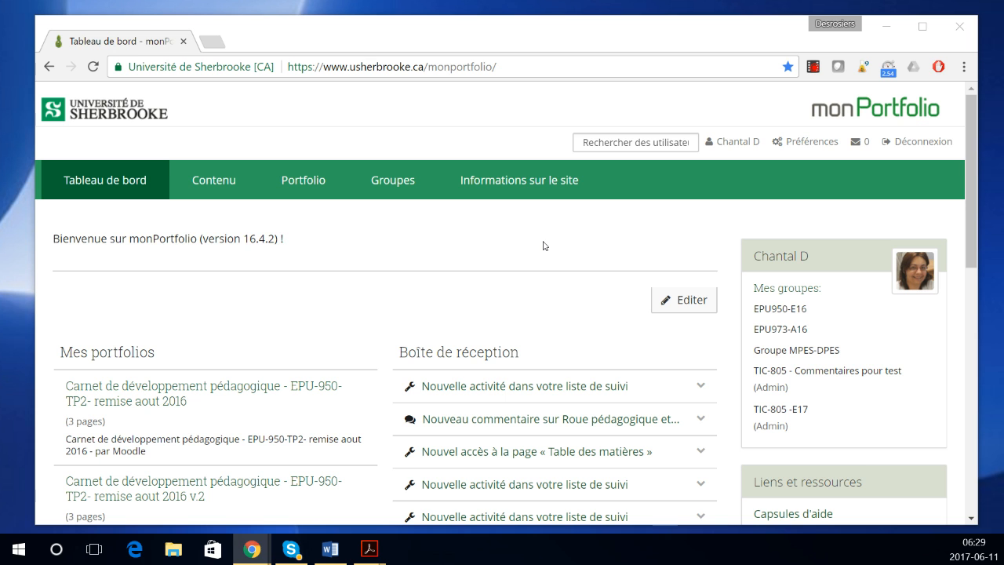
Step: Go from the dashboard to the Portfolio Pages list
{"action": "mouse_move", "coordinate": [302, 185]}
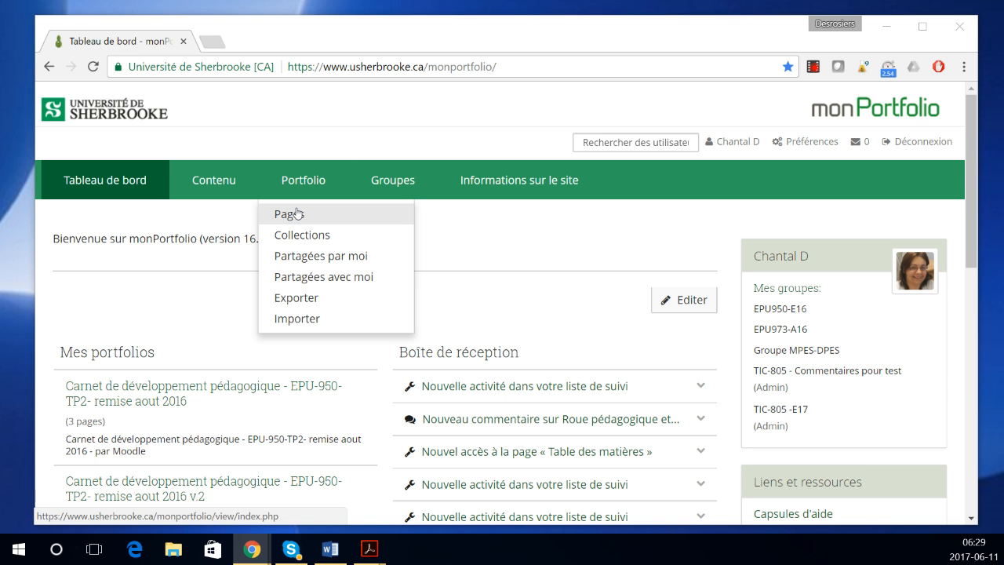
{"action": "left_click", "coordinate": [298, 212]}
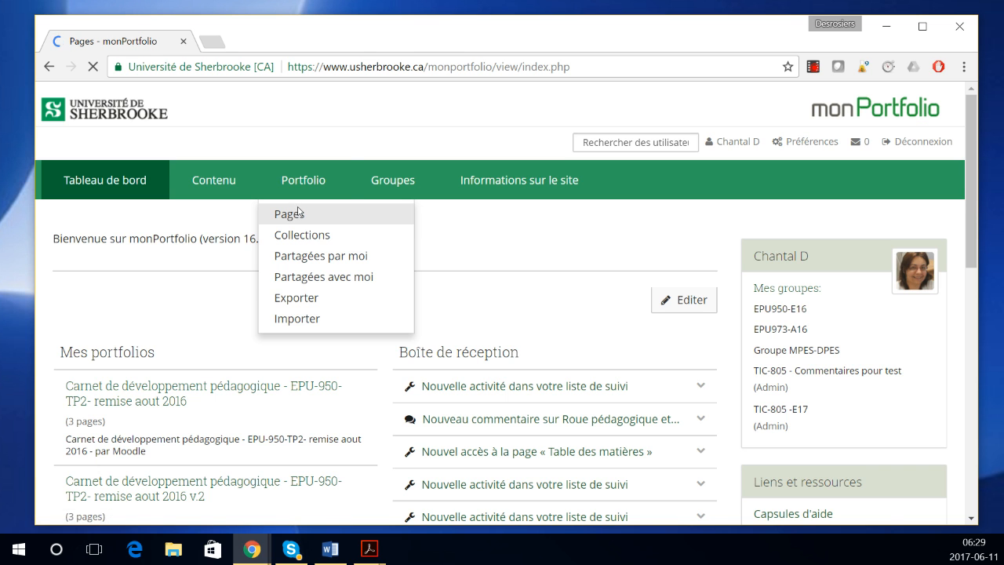
Step: Save a new page titled 'Table des matières du travail - vidéo' with description 'vidéo'
{"action": "left_click", "coordinate": [502, 287]}
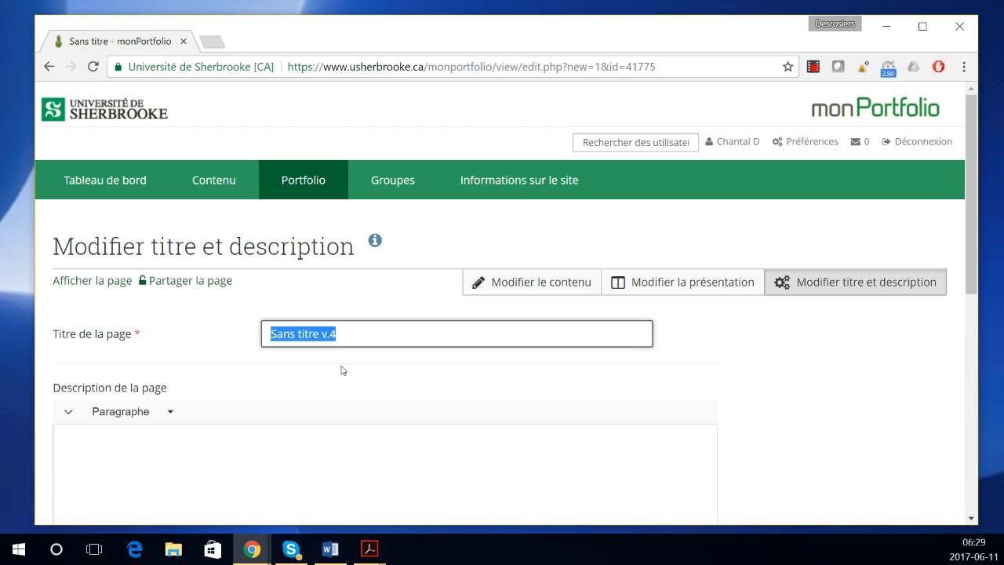
{"action": "type", "text": "Table de"}
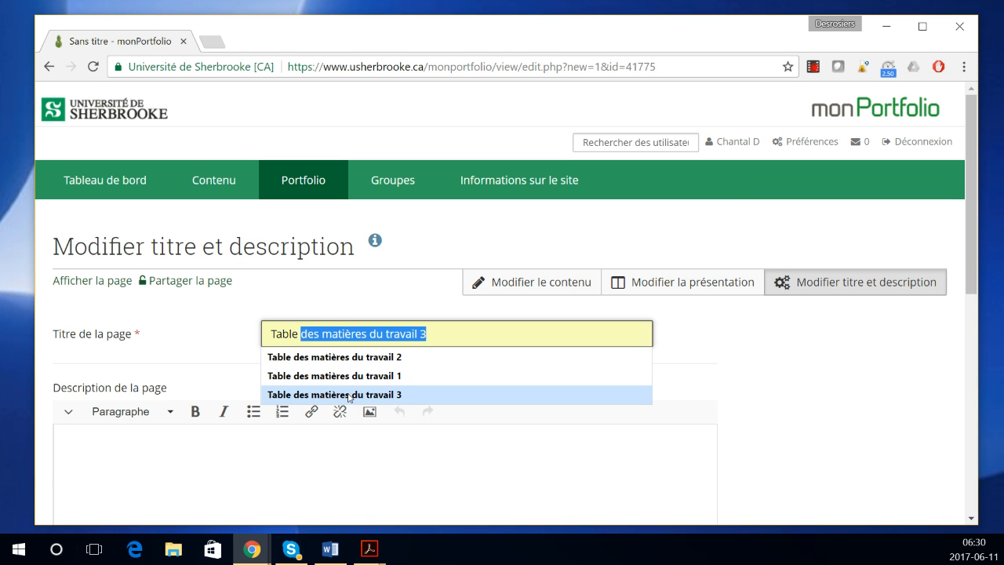
{"action": "left_click", "coordinate": [347, 394]}
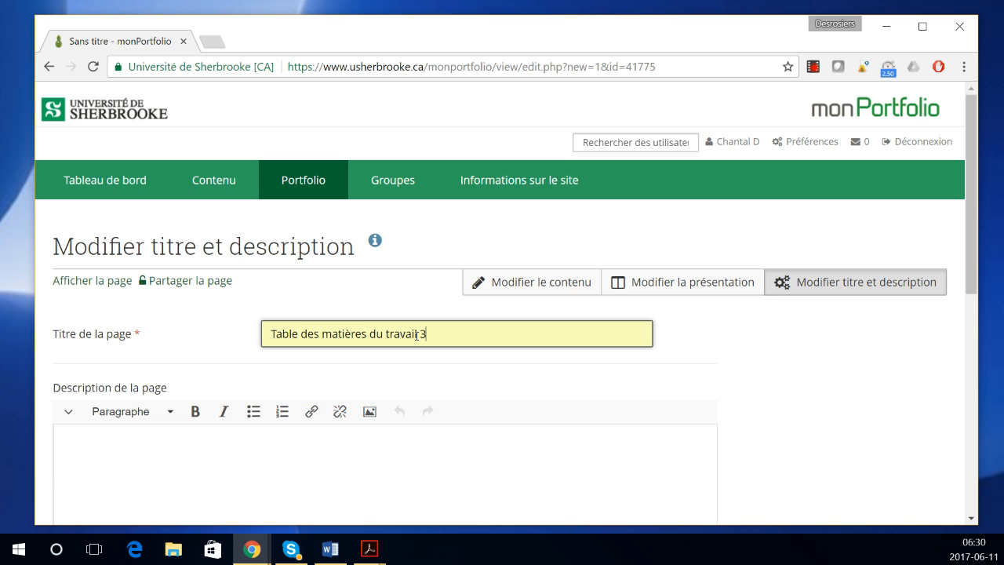
{"action": "key", "text": "BackSpace"}
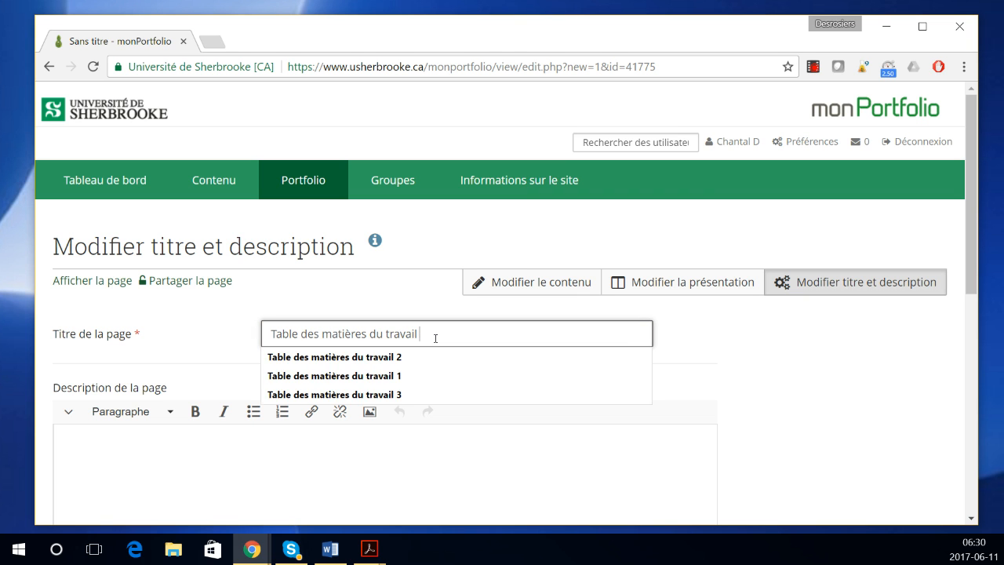
{"action": "type", "text": "- vidéo"}
{"action": "left_click", "coordinate": [198, 465]}
{"action": "type", "text": "vidé"}
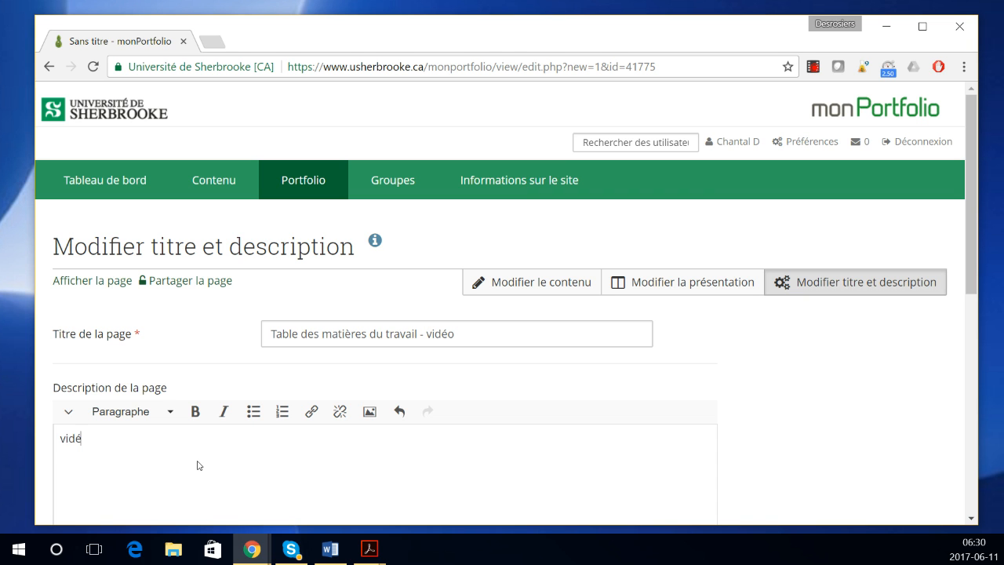
{"action": "type", "text": "o"}
{"action": "scroll", "coordinate": [197, 478], "scroll_direction": "down", "scroll_amount": 5}
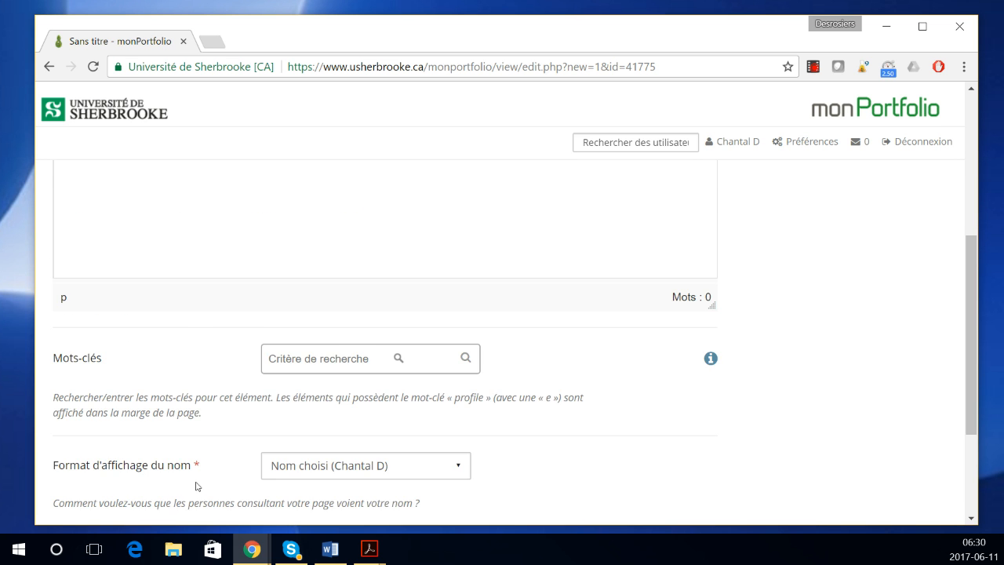
{"action": "scroll", "coordinate": [196, 486], "scroll_direction": "down", "scroll_amount": 2}
{"action": "left_click", "coordinate": [113, 393]}
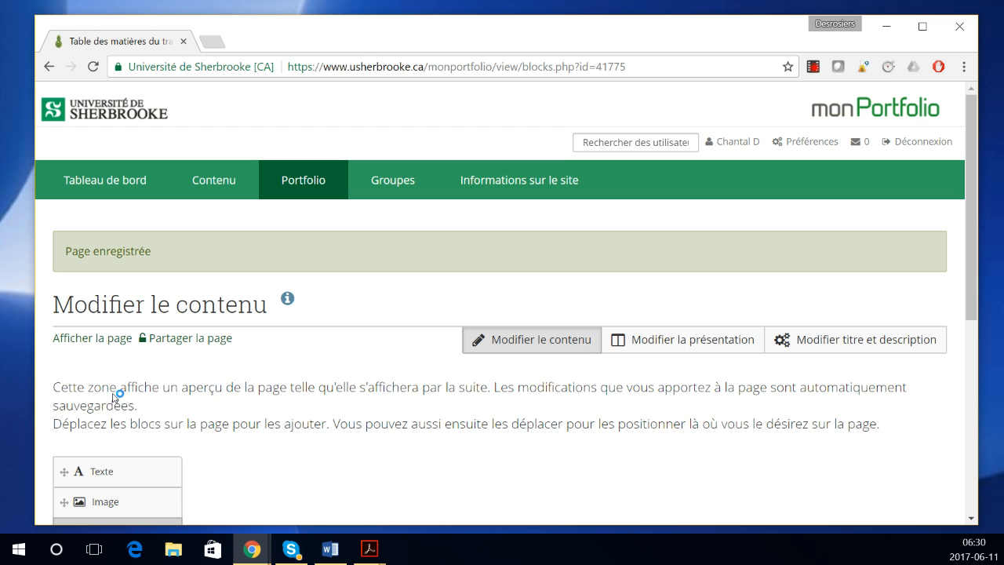
Step: Add a text block 'Table des matières du travail - vidéo' listing 'page pour la vidéo' and 'collection pour la vidéo'
{"action": "left_click_drag", "start_coordinate": [136, 471], "coordinate": [318, 475]}
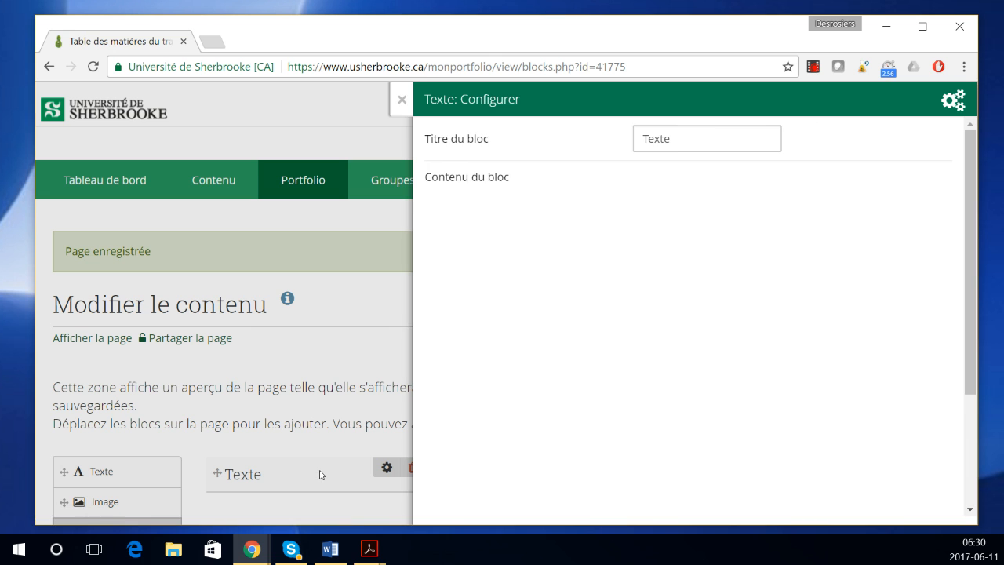
{"action": "left_click_drag", "start_coordinate": [673, 141], "coordinate": [633, 145]}
{"action": "key", "text": "BackSpace"}
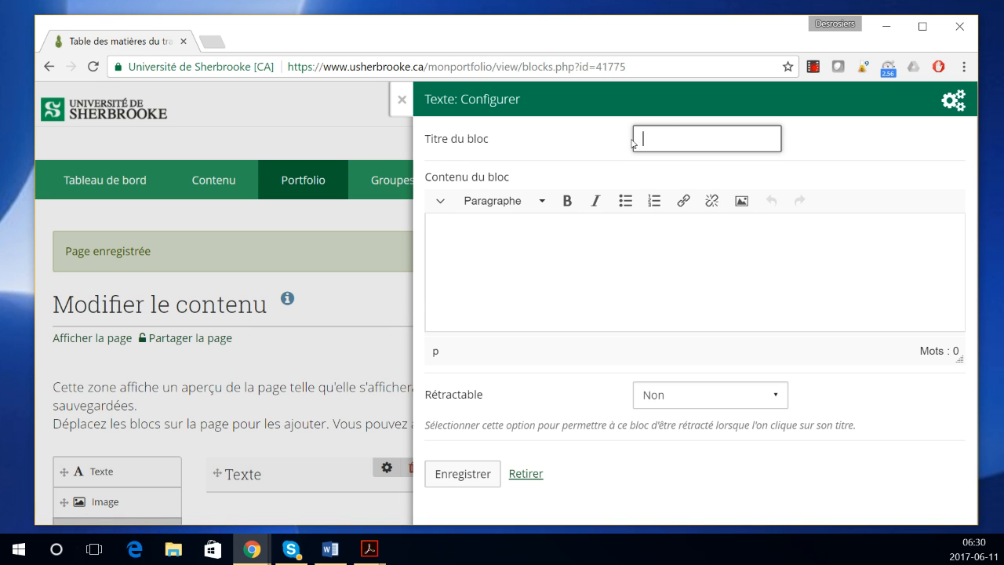
{"action": "type", "text": "Table"}
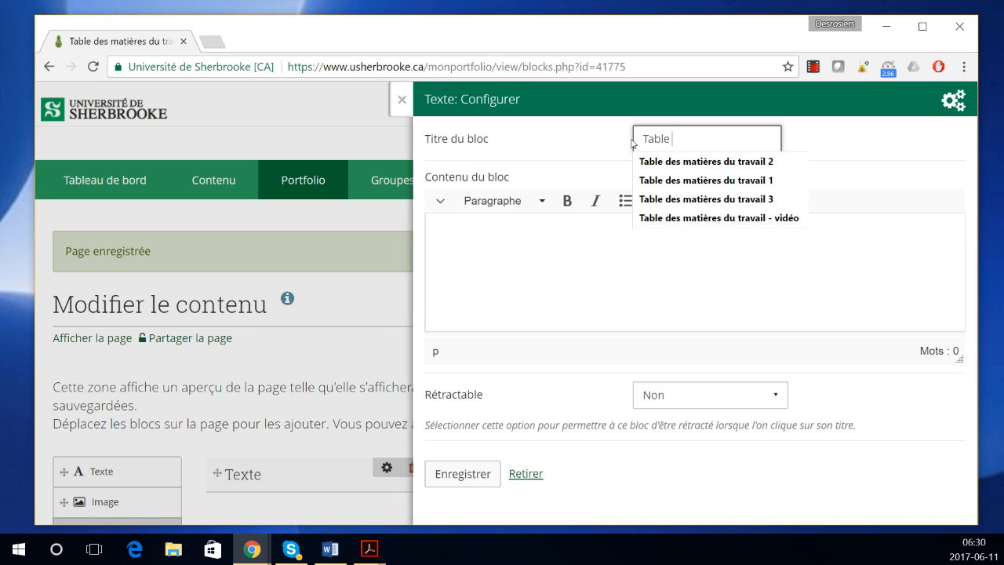
{"action": "left_click", "coordinate": [666, 198]}
{"action": "left_click", "coordinate": [601, 240]}
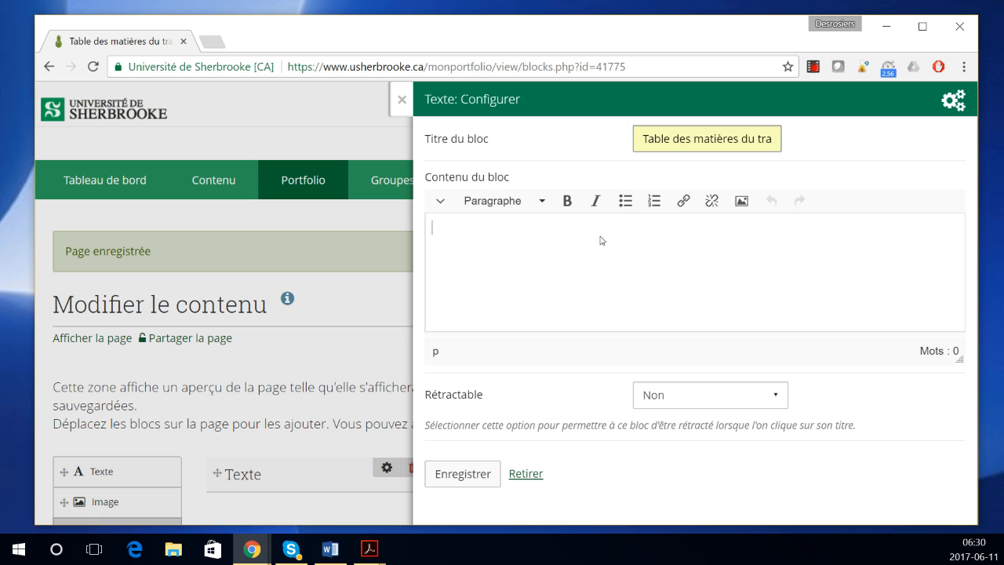
{"action": "type", "text": "- page "}
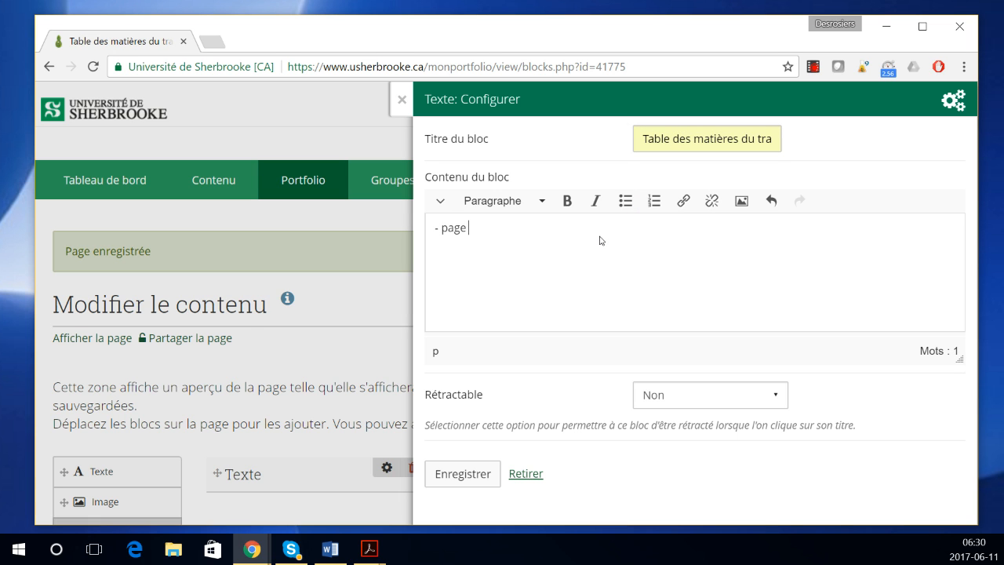
{"action": "type", "text": "- collectionpour la vidéo"}
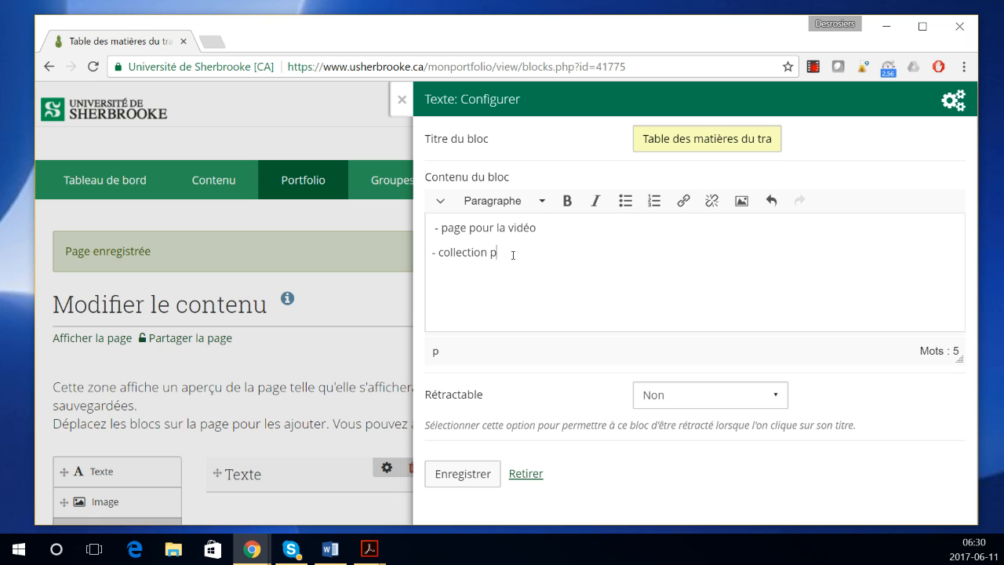
{"action": "type", "text": "our la vidéo"}
{"action": "left_click", "coordinate": [462, 475]}
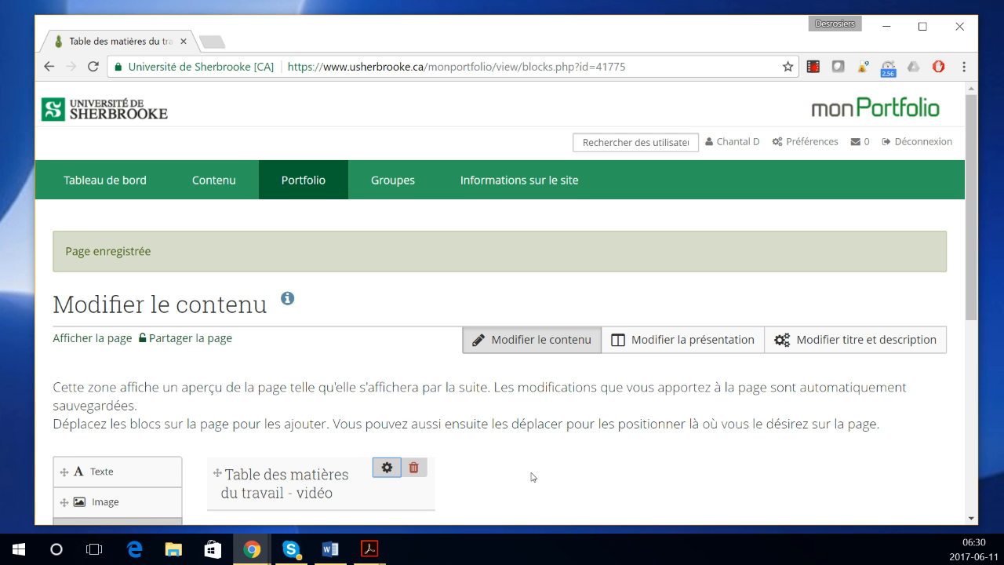
Step: Change the page layout to a single column and save it
{"action": "scroll", "coordinate": [488, 475], "scroll_direction": "down", "scroll_amount": 1}
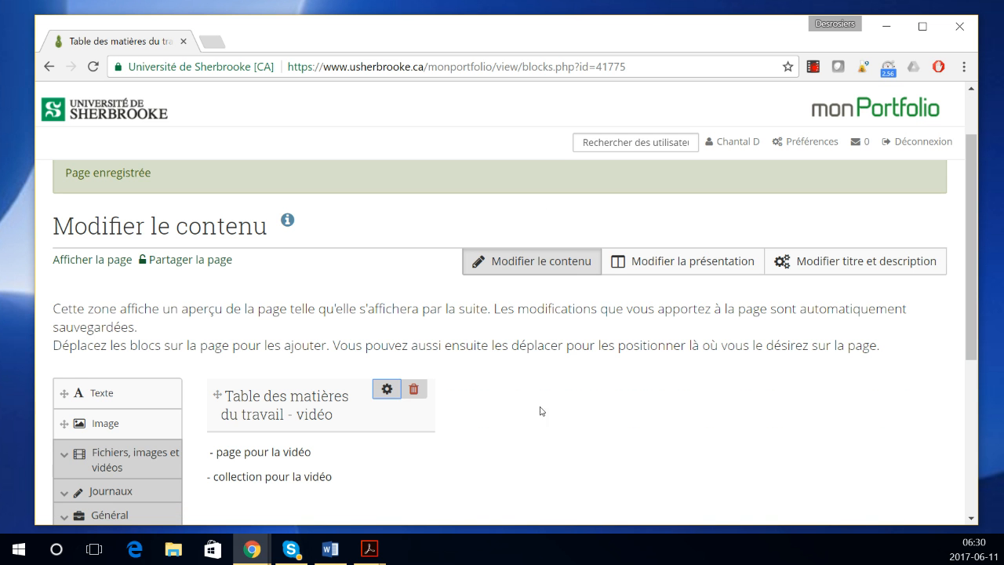
{"action": "left_click", "coordinate": [681, 261]}
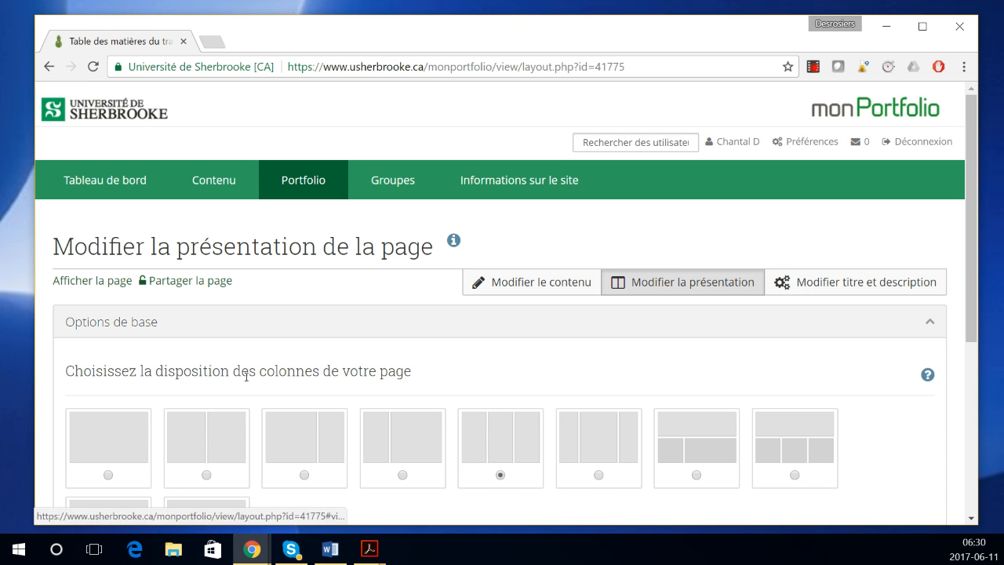
{"action": "left_click", "coordinate": [109, 474]}
{"action": "scroll", "coordinate": [182, 475], "scroll_direction": "down", "scroll_amount": 5}
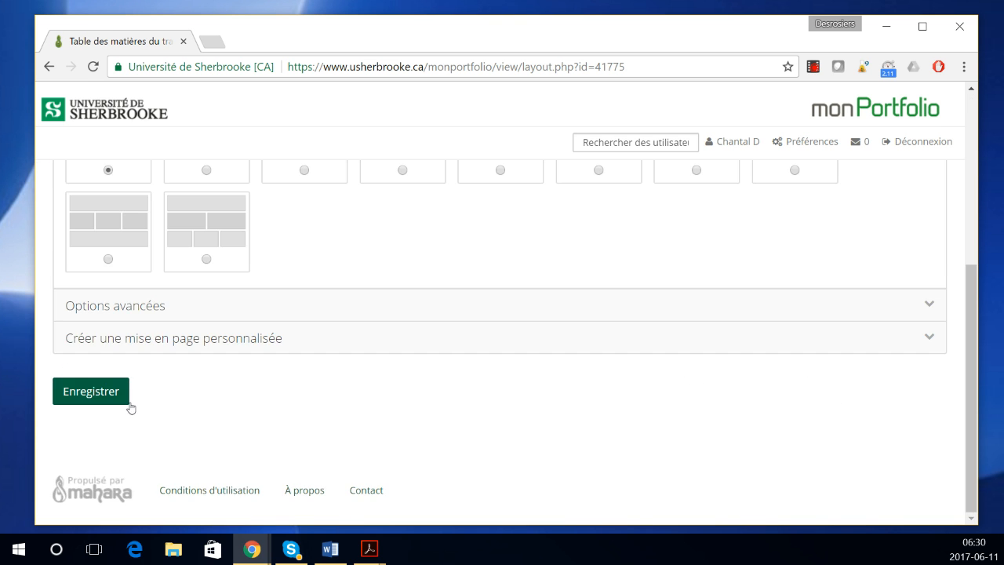
{"action": "left_click", "coordinate": [74, 390]}
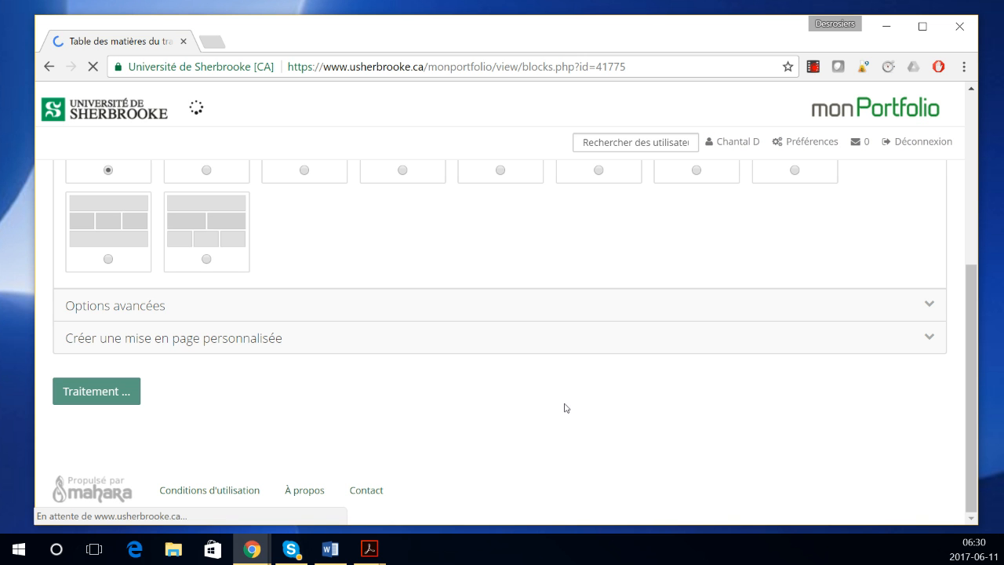
Step: Display the finished table of contents page in view mode
{"action": "scroll", "coordinate": [566, 408], "scroll_direction": "down", "scroll_amount": 4}
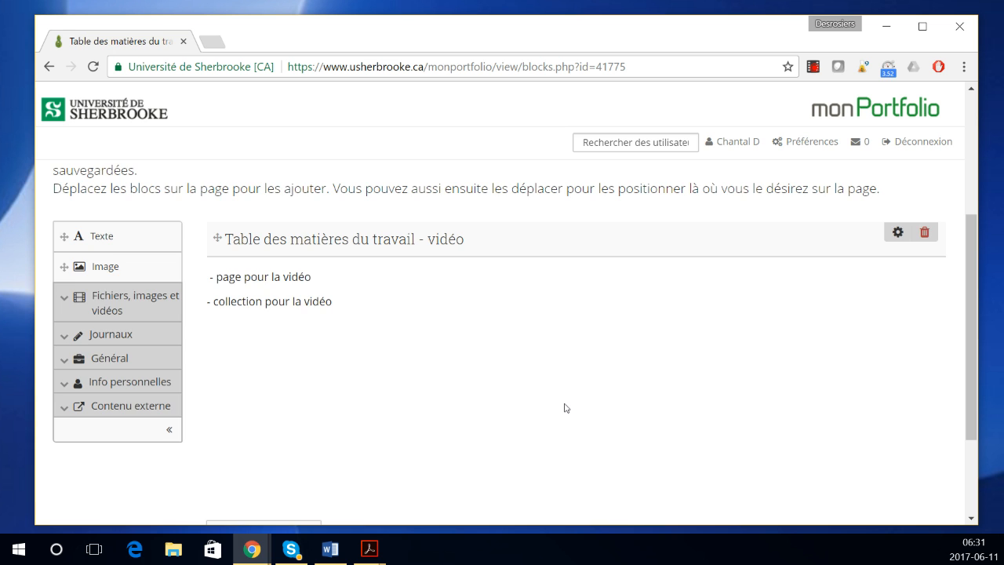
{"action": "scroll", "coordinate": [565, 408], "scroll_direction": "down", "scroll_amount": 1}
{"action": "left_click", "coordinate": [238, 392]}
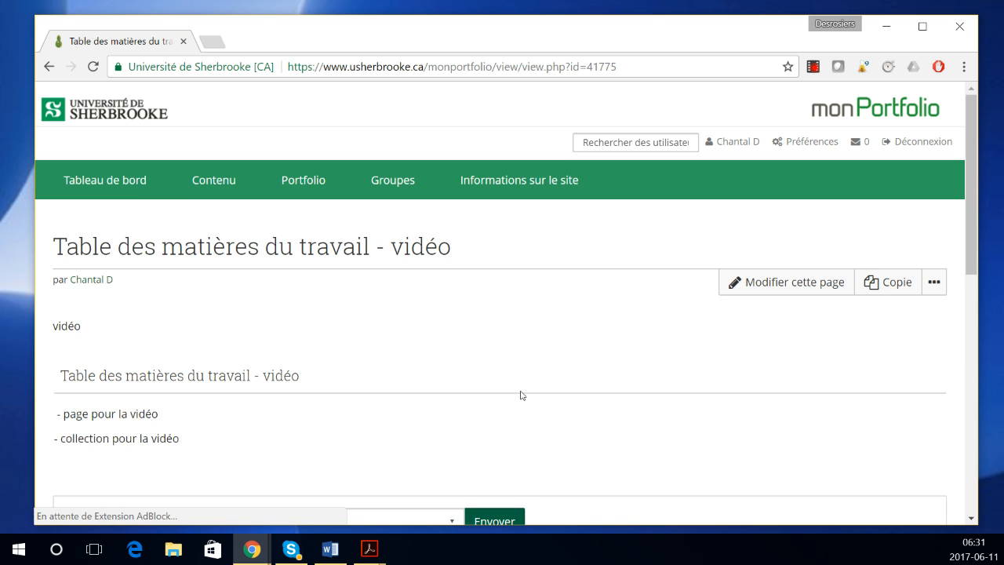
{"action": "scroll", "coordinate": [521, 395], "scroll_direction": "down", "scroll_amount": 3}
{"action": "scroll", "coordinate": [522, 395], "scroll_direction": "up", "scroll_amount": 3}
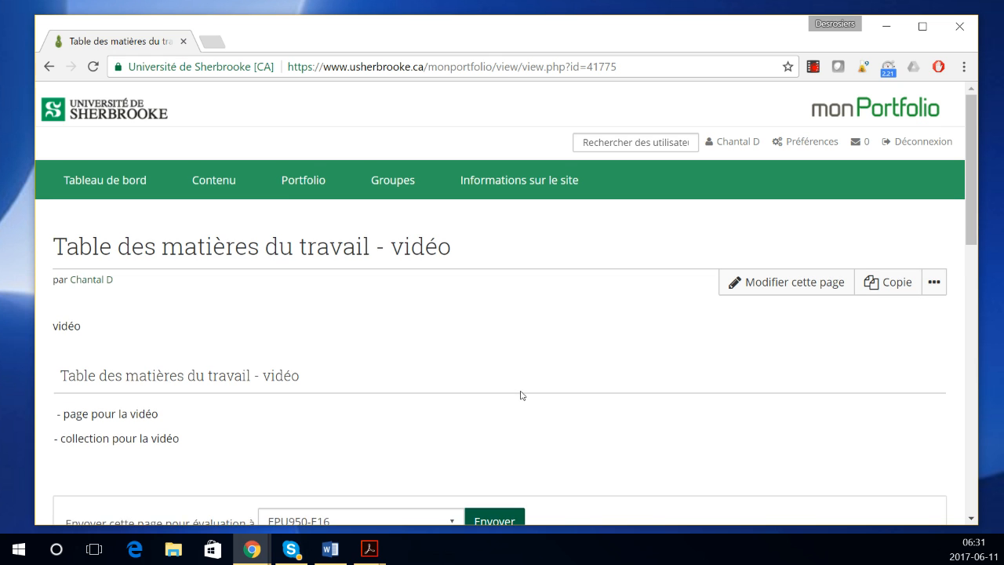
{"action": "mouse_move", "coordinate": [311, 196]}
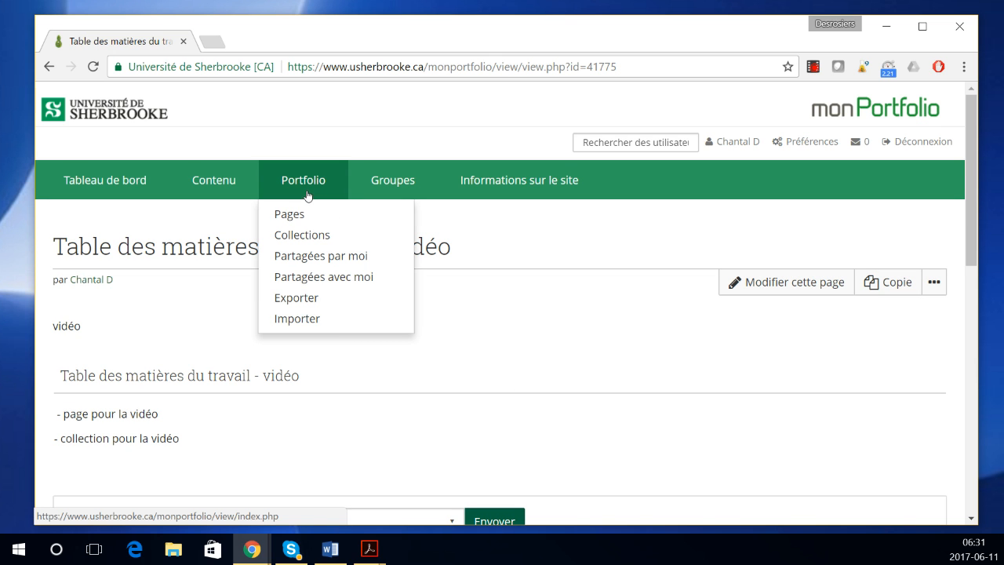
Step: Open the Partagées par moi overview and list shared pages on the Pages tab
{"action": "left_click", "coordinate": [291, 217]}
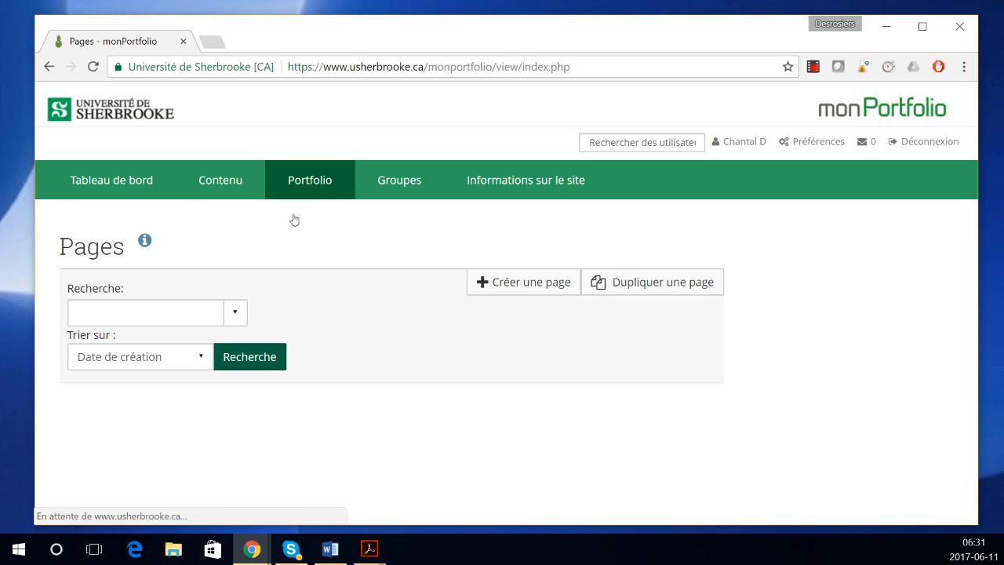
{"action": "scroll", "coordinate": [314, 353], "scroll_direction": "down", "scroll_amount": 1}
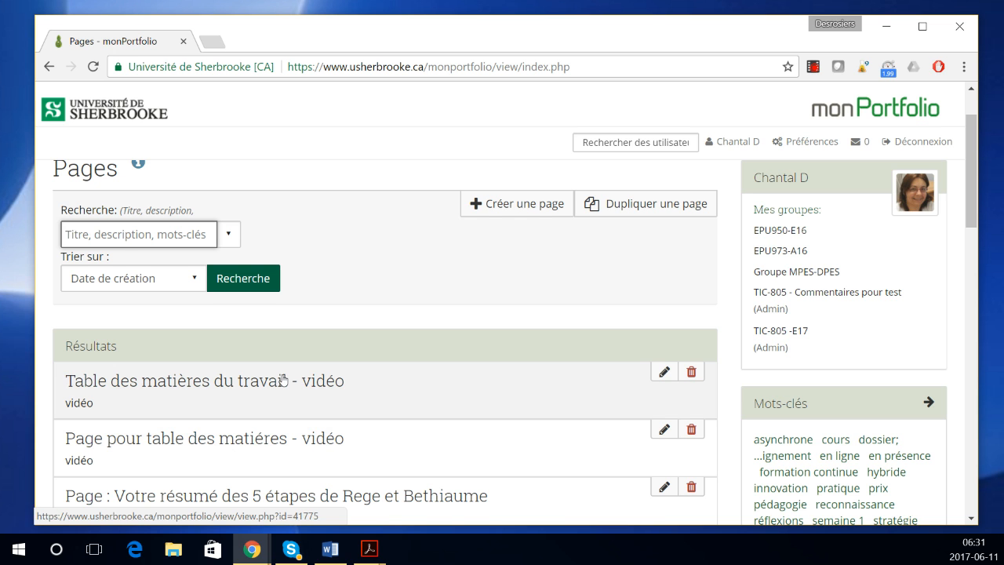
{"action": "scroll", "coordinate": [276, 457], "scroll_direction": "up", "scroll_amount": 1}
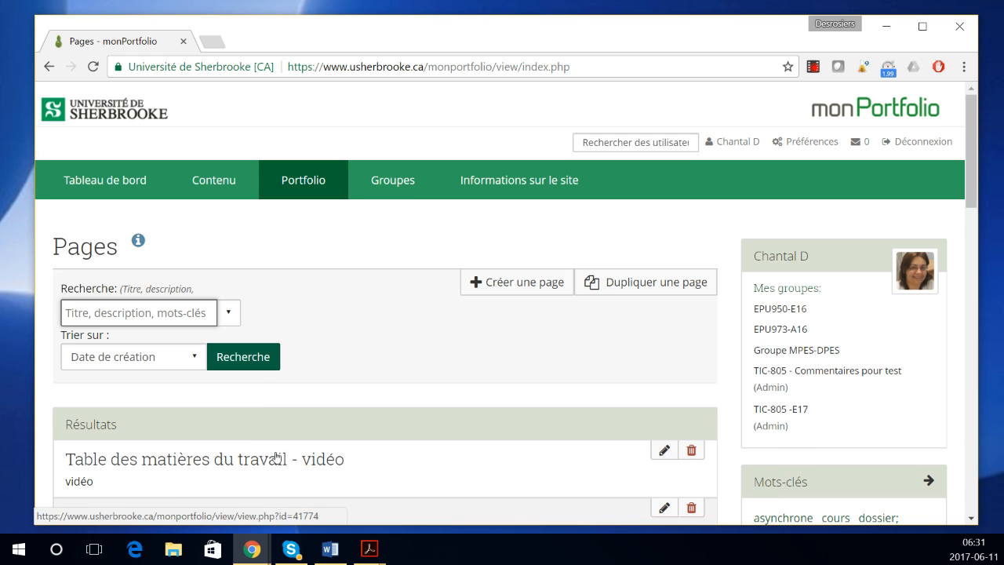
{"action": "mouse_move", "coordinate": [293, 179]}
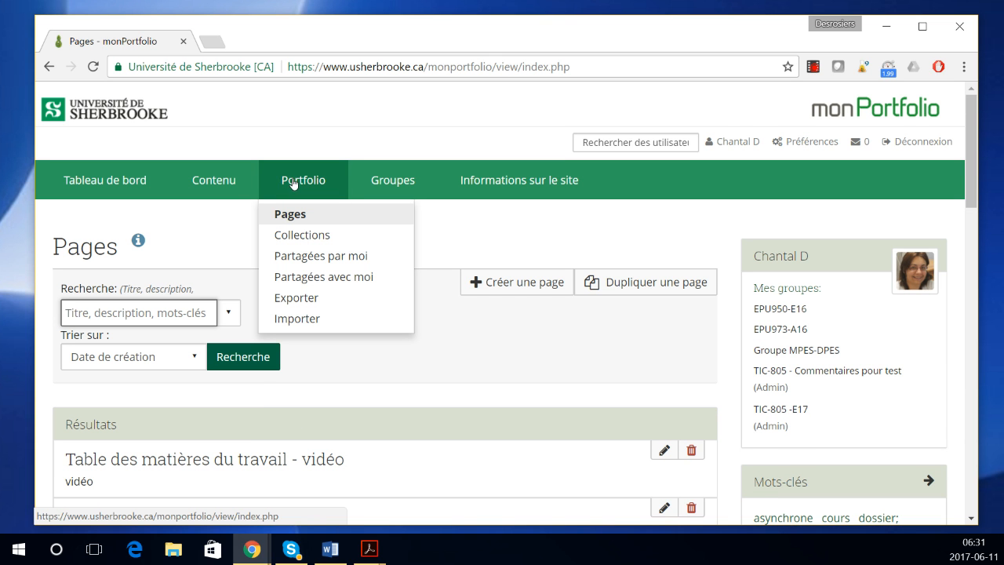
{"action": "left_click", "coordinate": [309, 256]}
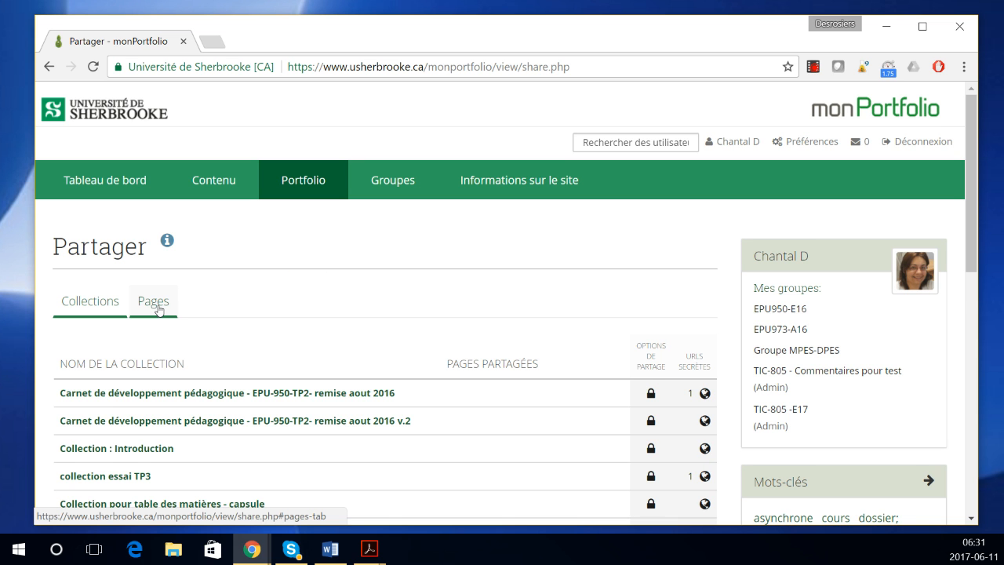
{"action": "left_click", "coordinate": [158, 308]}
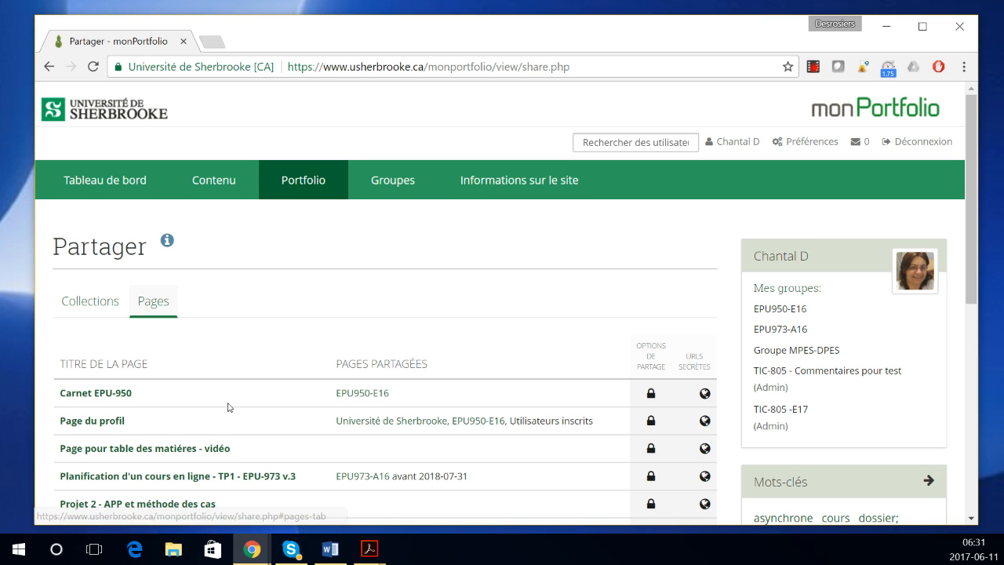
{"action": "scroll", "coordinate": [227, 407], "scroll_direction": "down", "scroll_amount": 1}
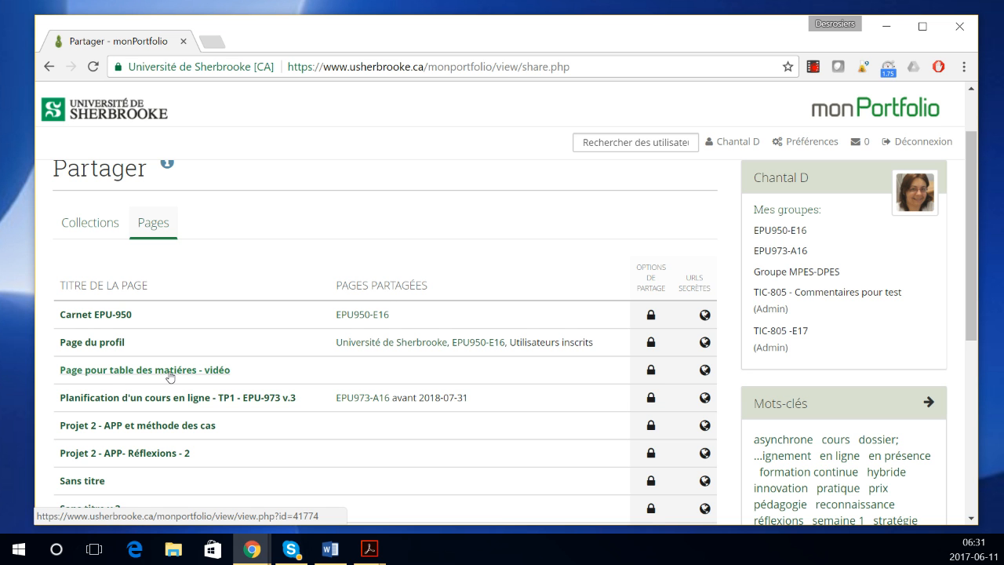
{"action": "scroll", "coordinate": [170, 377], "scroll_direction": "down", "scroll_amount": 1}
{"action": "scroll", "coordinate": [163, 380], "scroll_direction": "down", "scroll_amount": 1}
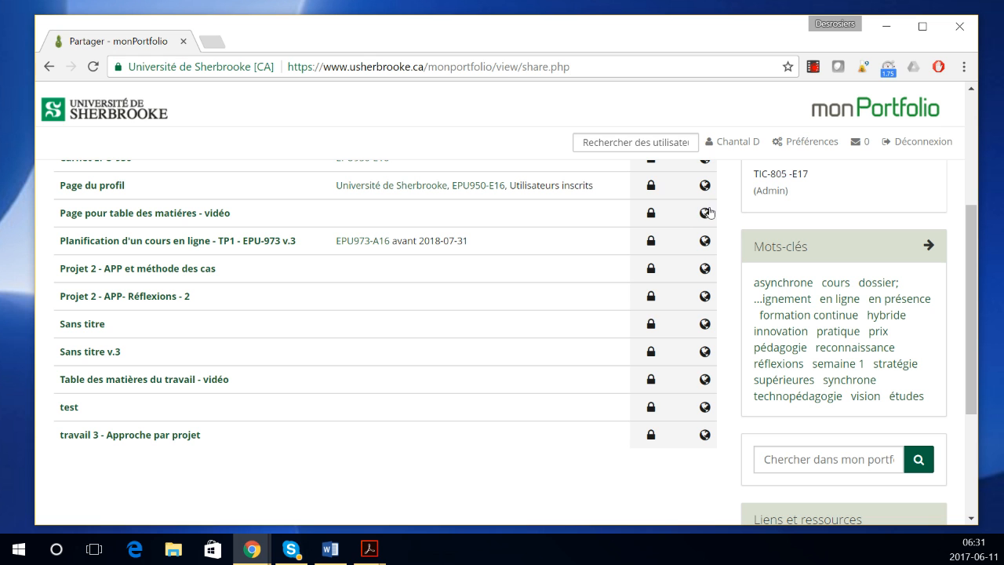
Step: Create a new secret URL for 'Page pour table des matières - vidéo' and copy it
{"action": "left_click", "coordinate": [706, 213]}
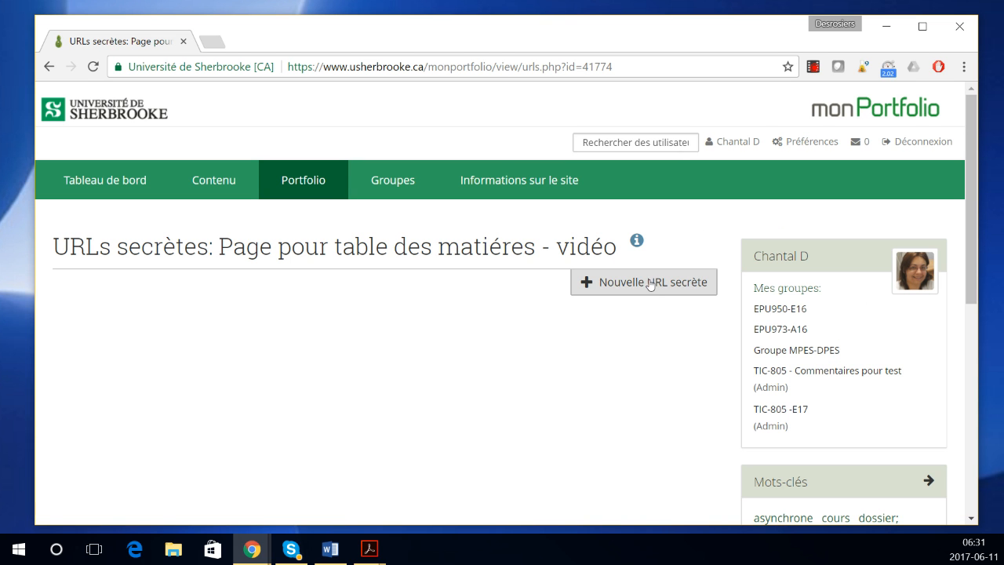
{"action": "left_click", "coordinate": [642, 283]}
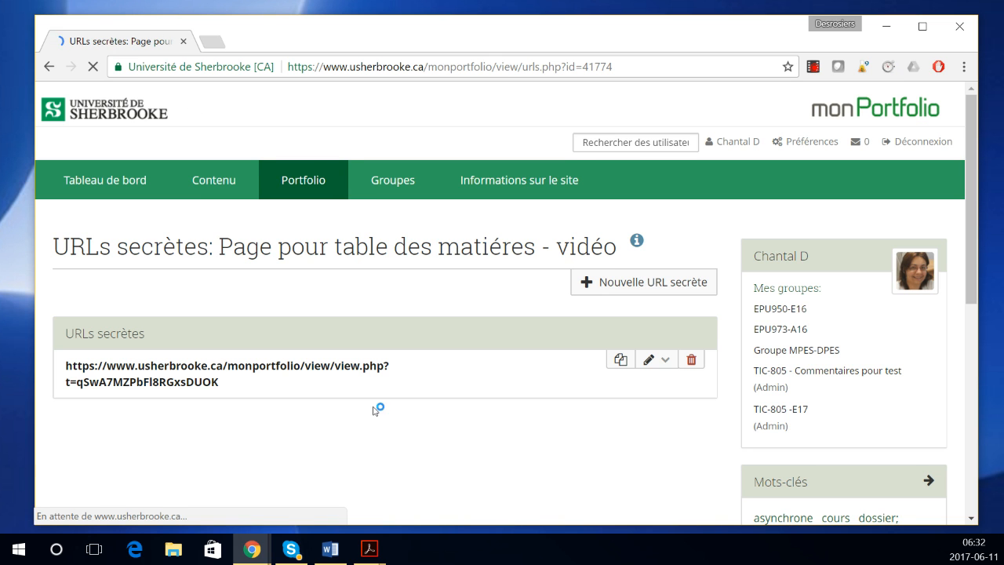
{"action": "left_click_drag", "start_coordinate": [238, 383], "coordinate": [61, 367]}
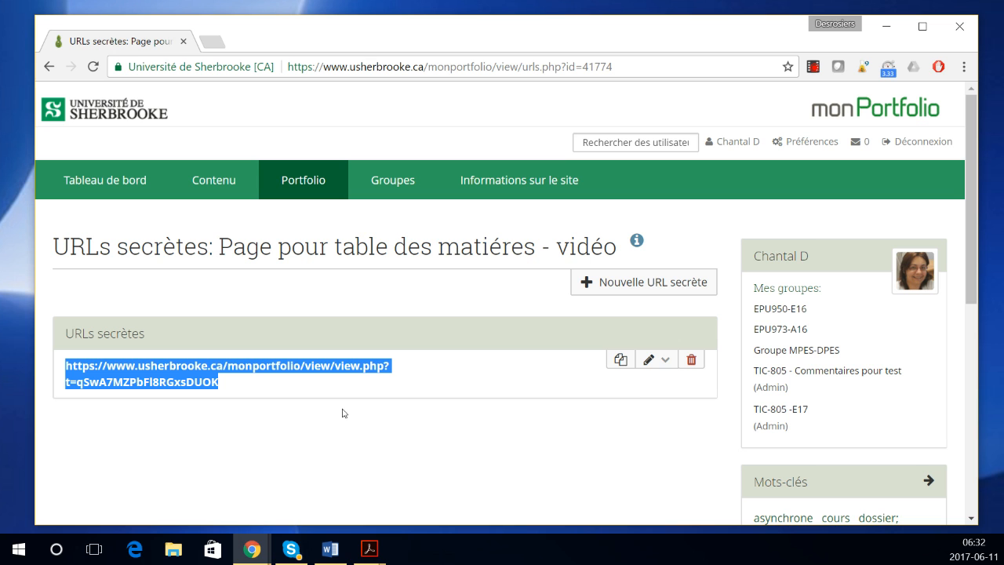
{"action": "right_click", "coordinate": [214, 381]}
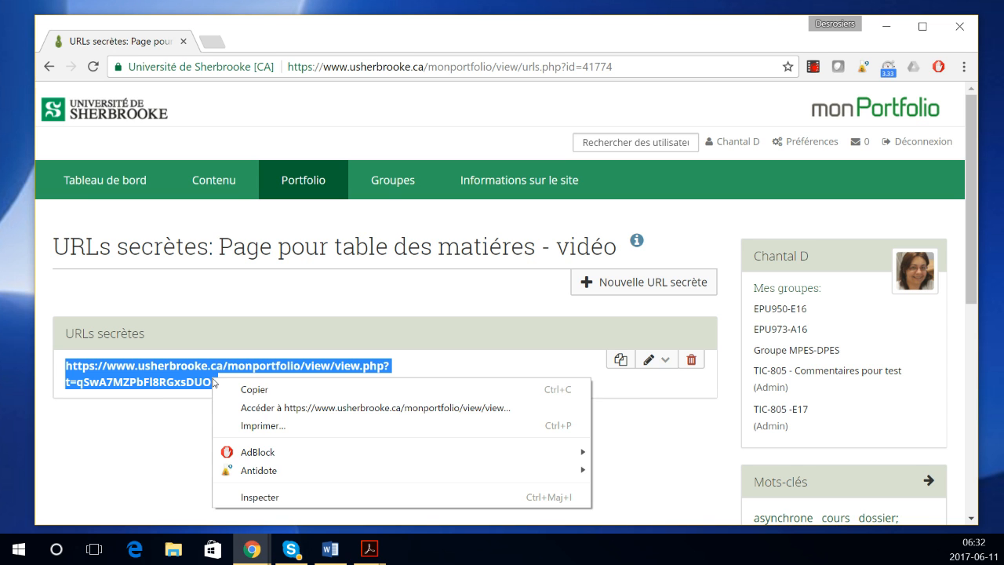
{"action": "left_click", "coordinate": [304, 180]}
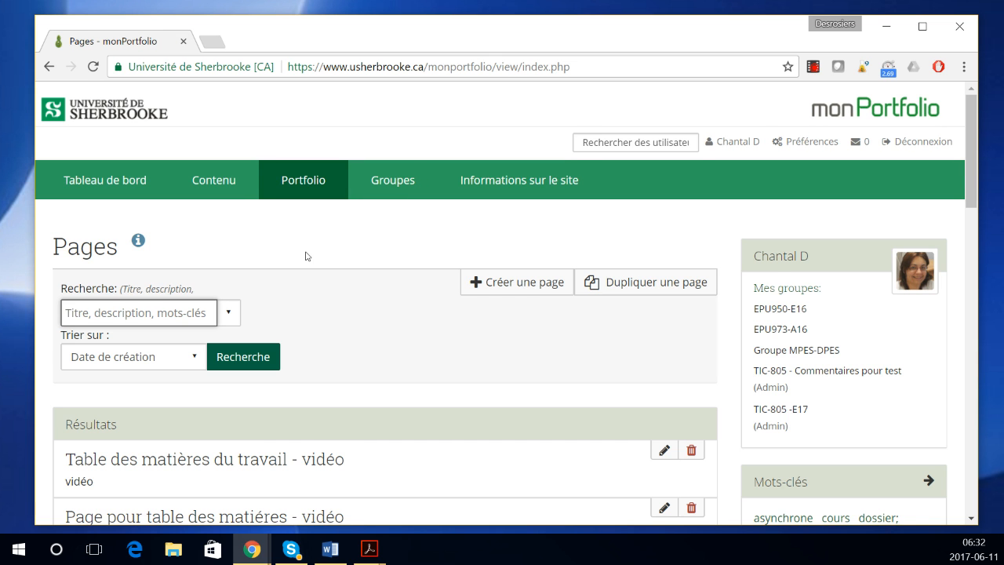
Step: Open 'Table des matières du travail - vidéo' in the editor and bring up its text block settings
{"action": "scroll", "coordinate": [330, 314], "scroll_direction": "down", "scroll_amount": 1}
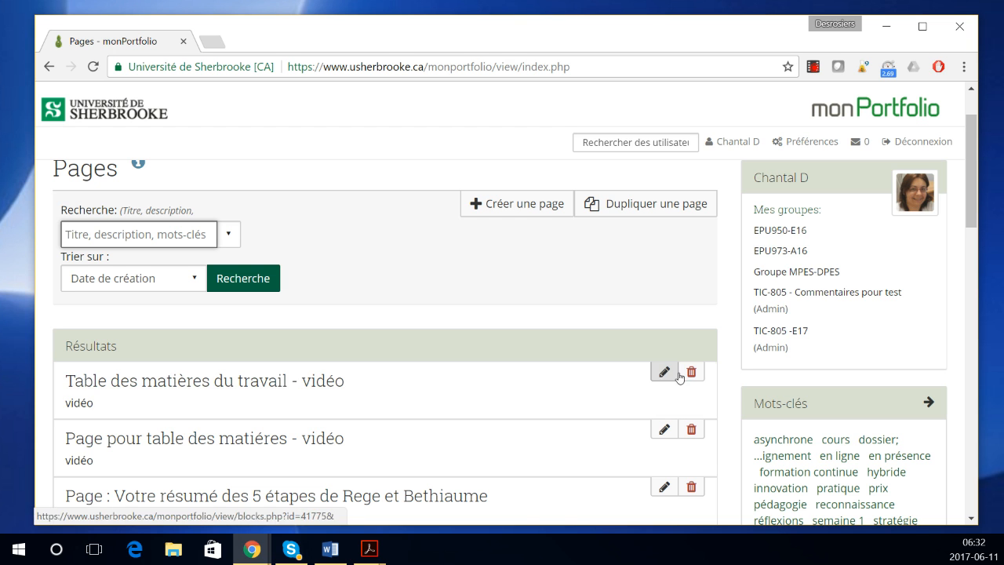
{"action": "left_click", "coordinate": [308, 388]}
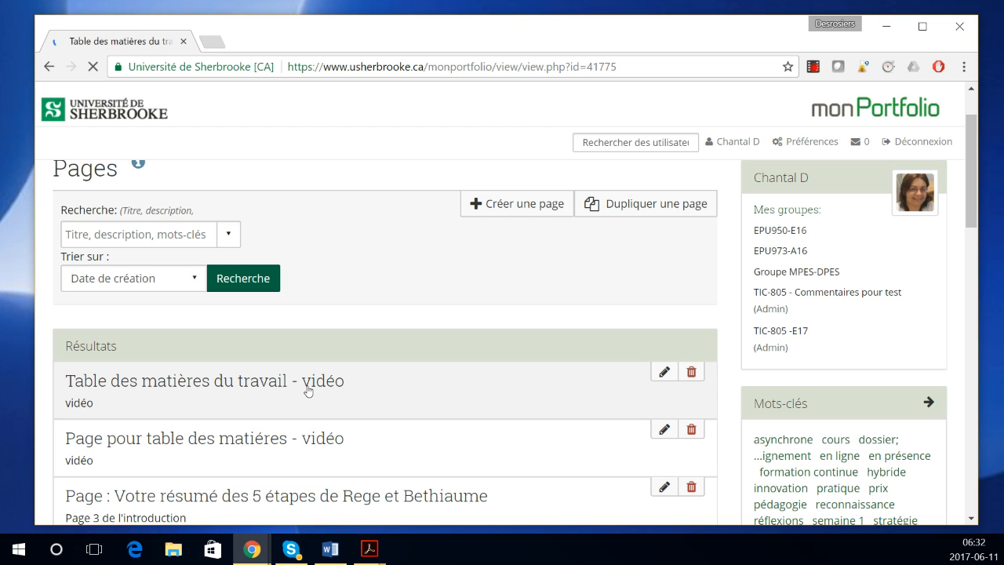
{"action": "scroll", "coordinate": [455, 332], "scroll_direction": "down", "scroll_amount": 1}
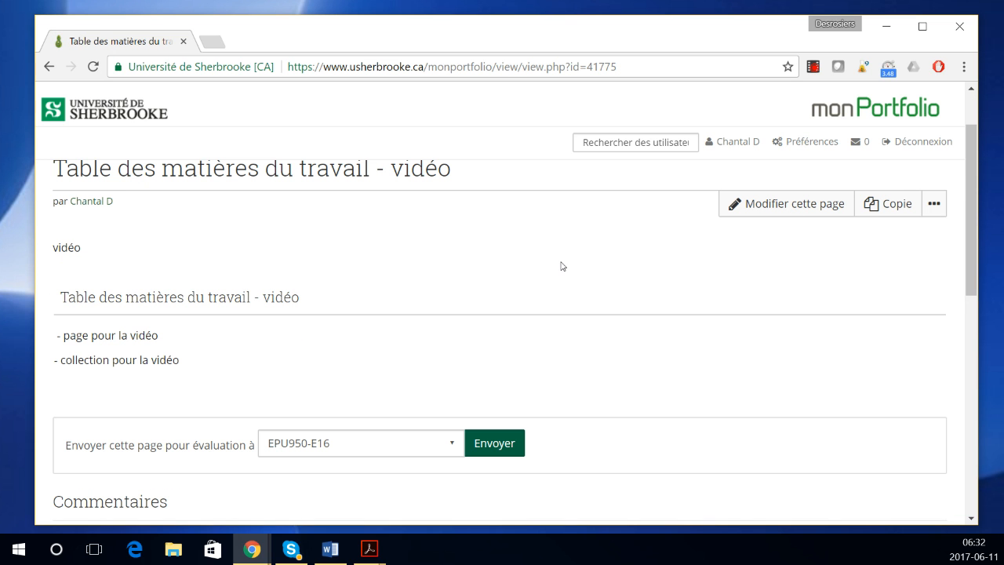
{"action": "left_click", "coordinate": [733, 207]}
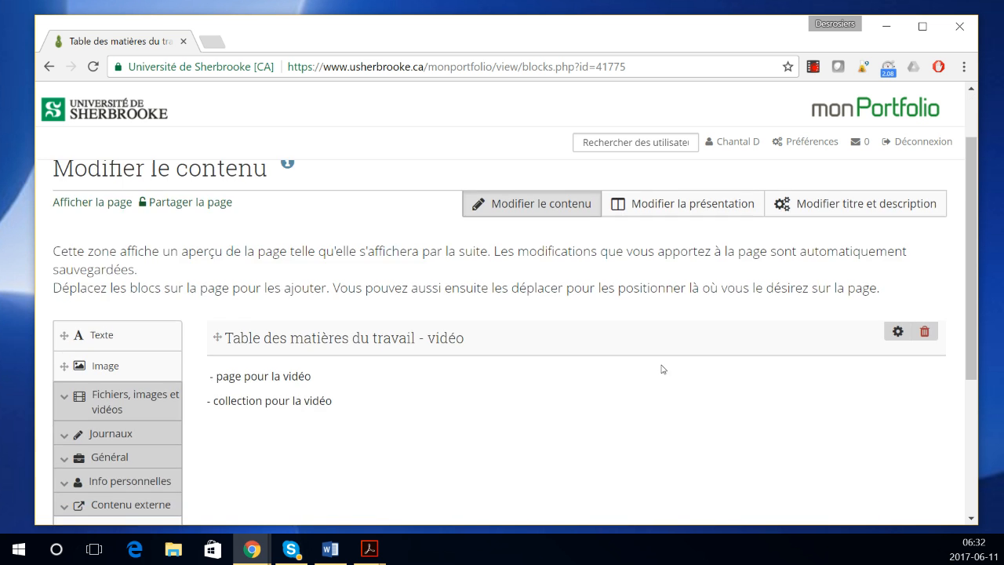
{"action": "left_click", "coordinate": [897, 335]}
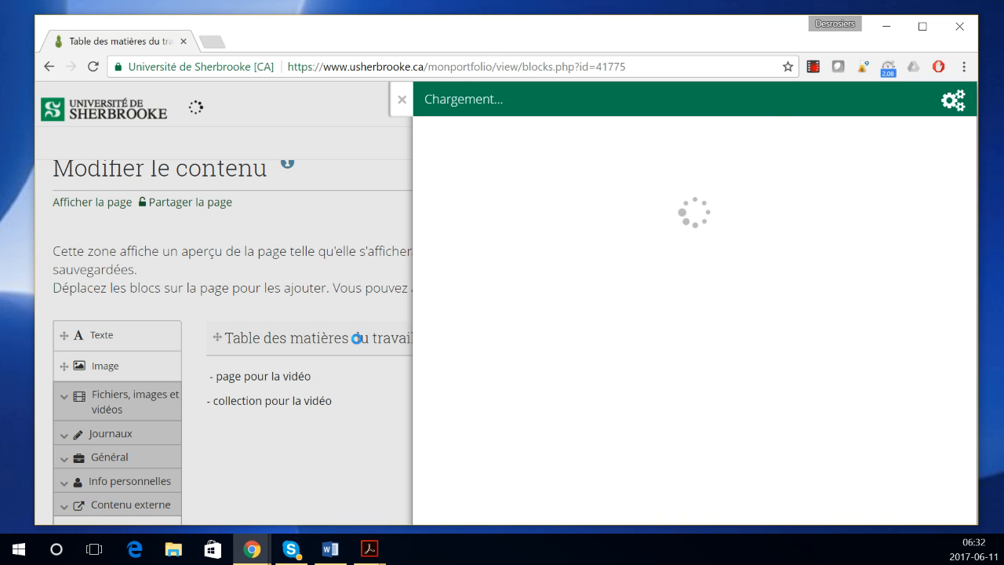
Step: Link '- page pour la vidéo' to the pasted secret URL, save the block, and follow the link
{"action": "left_click_drag", "start_coordinate": [557, 230], "coordinate": [432, 227]}
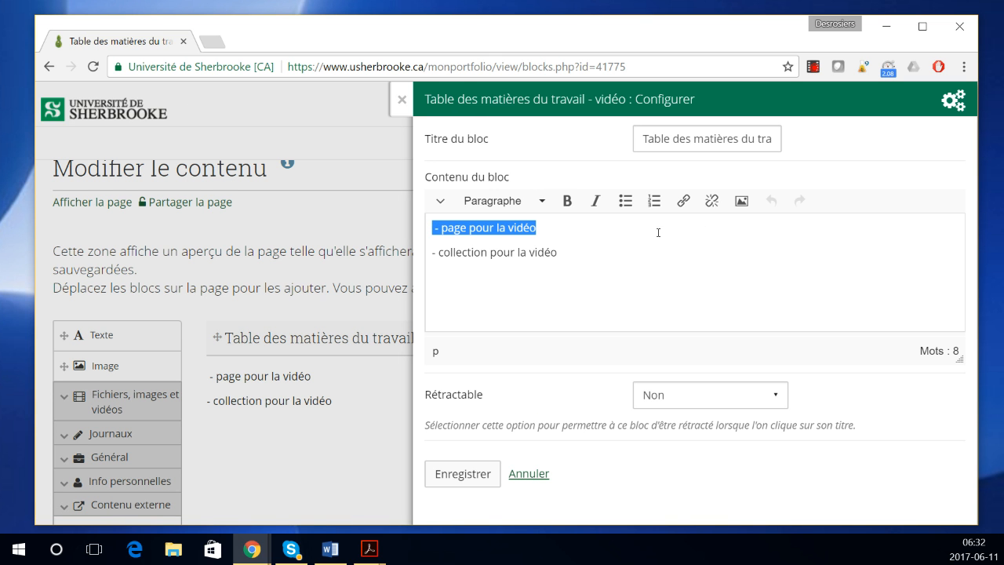
{"action": "left_click", "coordinate": [684, 202]}
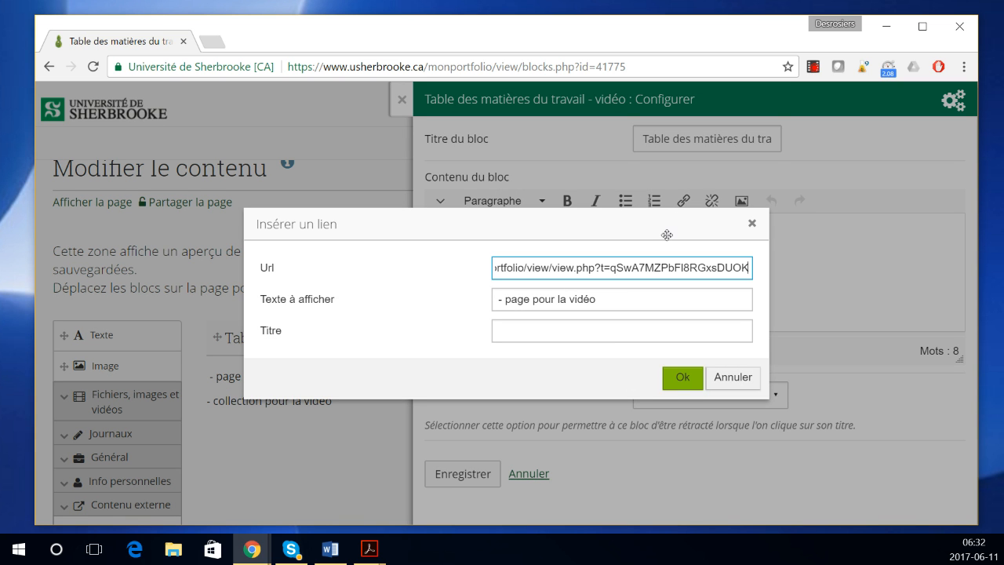
{"action": "left_click", "coordinate": [603, 335]}
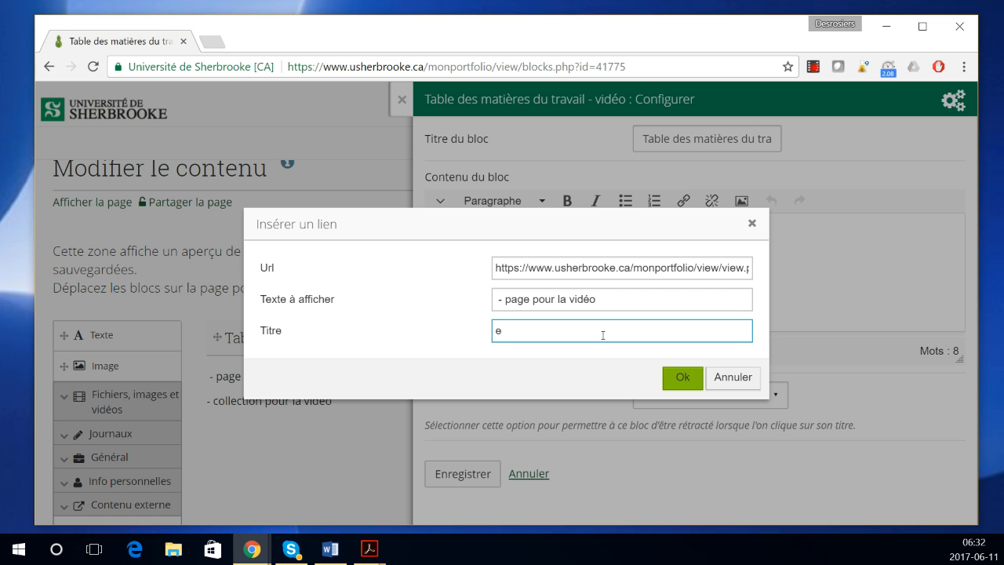
{"action": "type", "text": "TP"}
{"action": "left_click", "coordinate": [688, 380]}
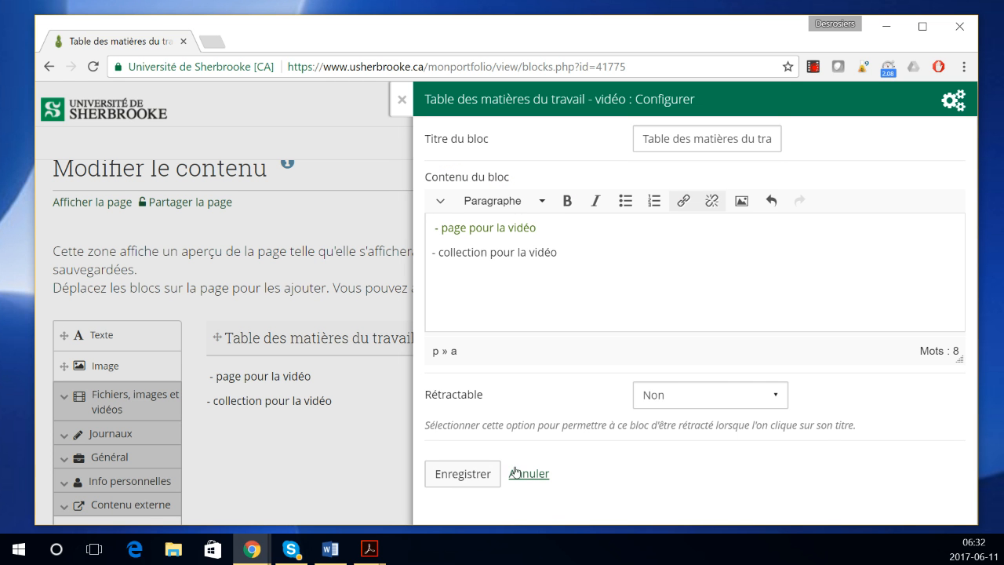
{"action": "left_click", "coordinate": [463, 475]}
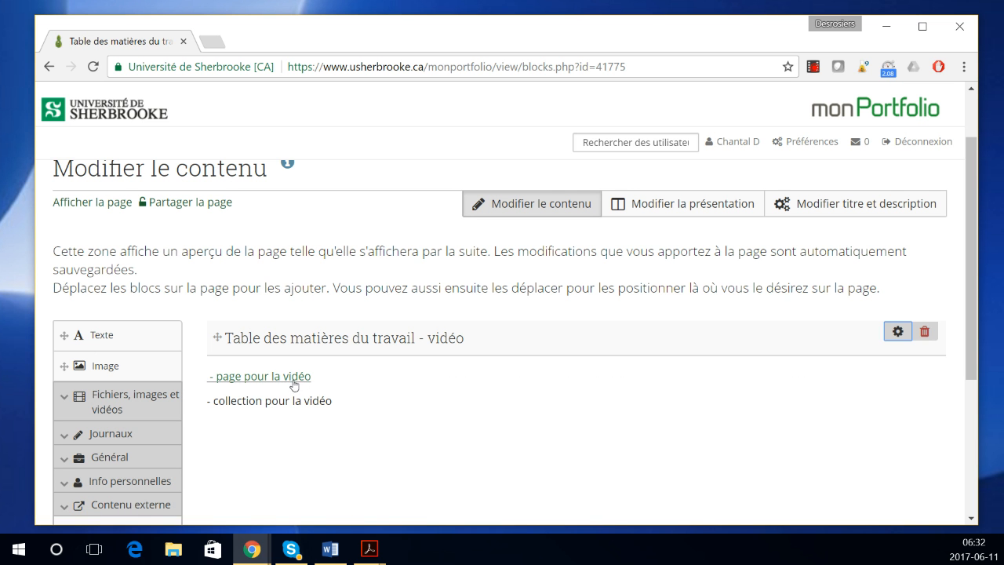
{"action": "left_click", "coordinate": [293, 384]}
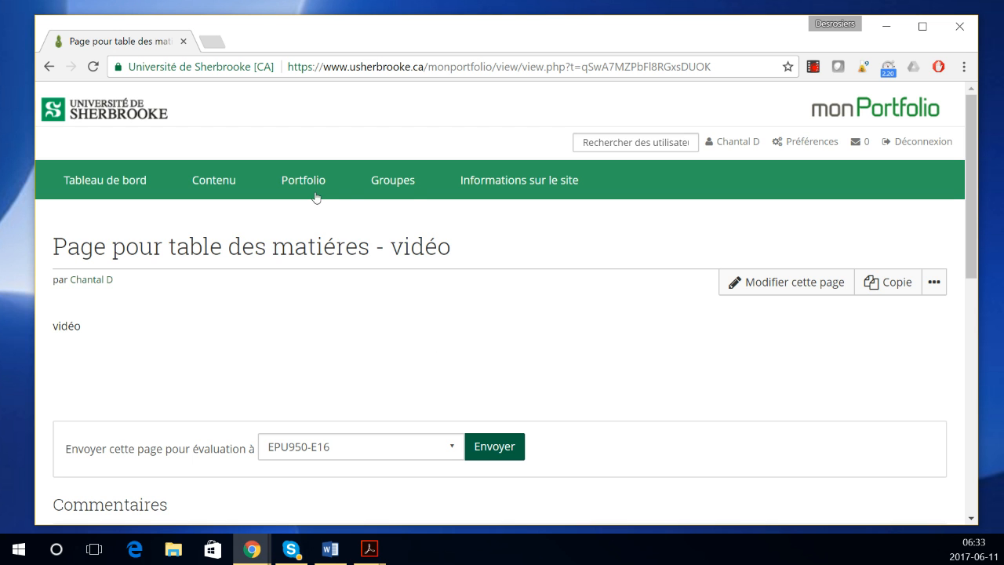
Step: Return to the Partagées par moi sharing overview
{"action": "mouse_move", "coordinate": [308, 191]}
{"action": "left_click", "coordinate": [317, 260]}
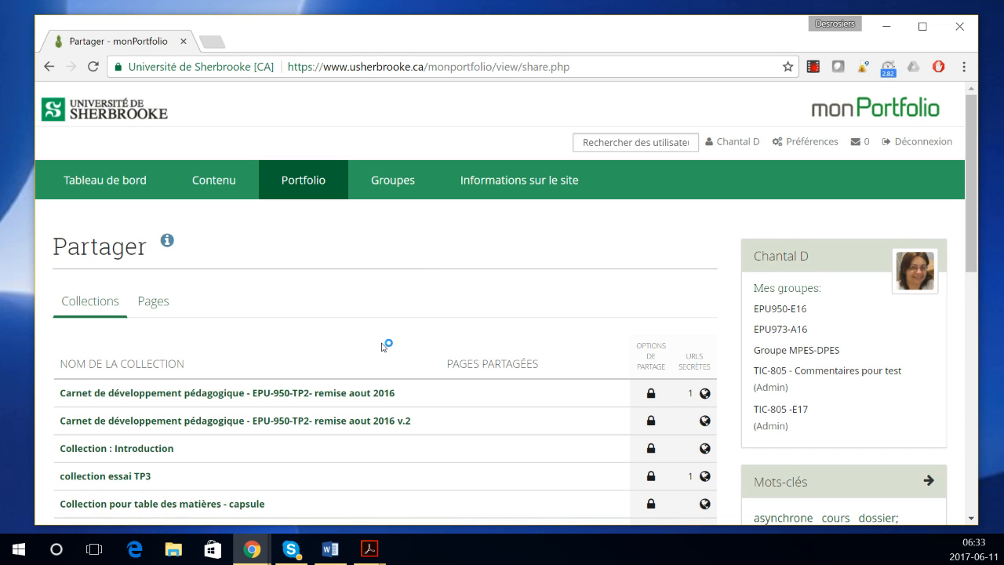
Step: From the Pages tab, generate a secret URL for 'Table des matières du travail - vidéo' and select it
{"action": "scroll", "coordinate": [382, 345], "scroll_direction": "down", "scroll_amount": 3}
{"action": "scroll", "coordinate": [332, 352], "scroll_direction": "down", "scroll_amount": 1}
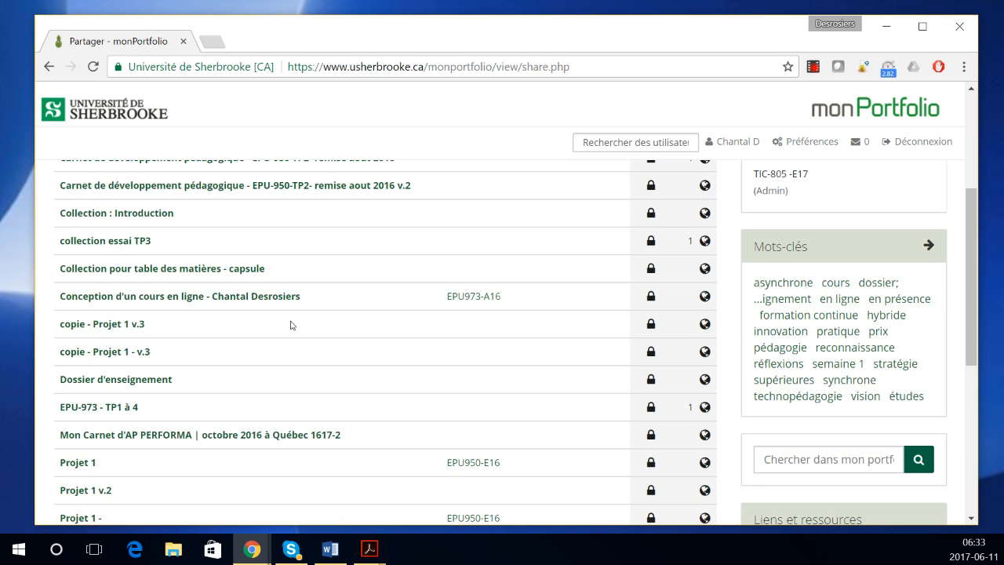
{"action": "scroll", "coordinate": [292, 325], "scroll_direction": "up", "scroll_amount": 3}
{"action": "left_click", "coordinate": [153, 308]}
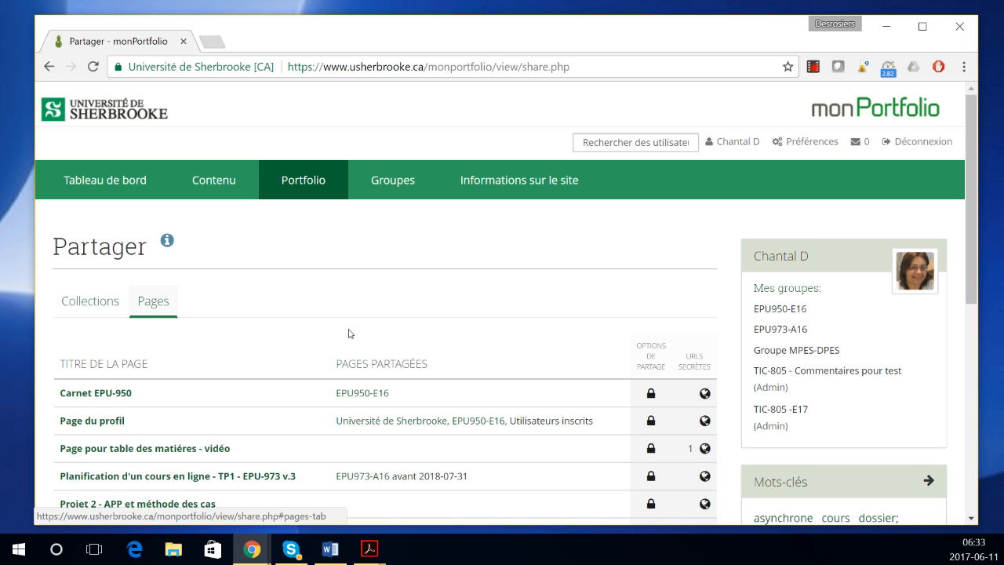
{"action": "scroll", "coordinate": [384, 333], "scroll_direction": "down", "scroll_amount": 3}
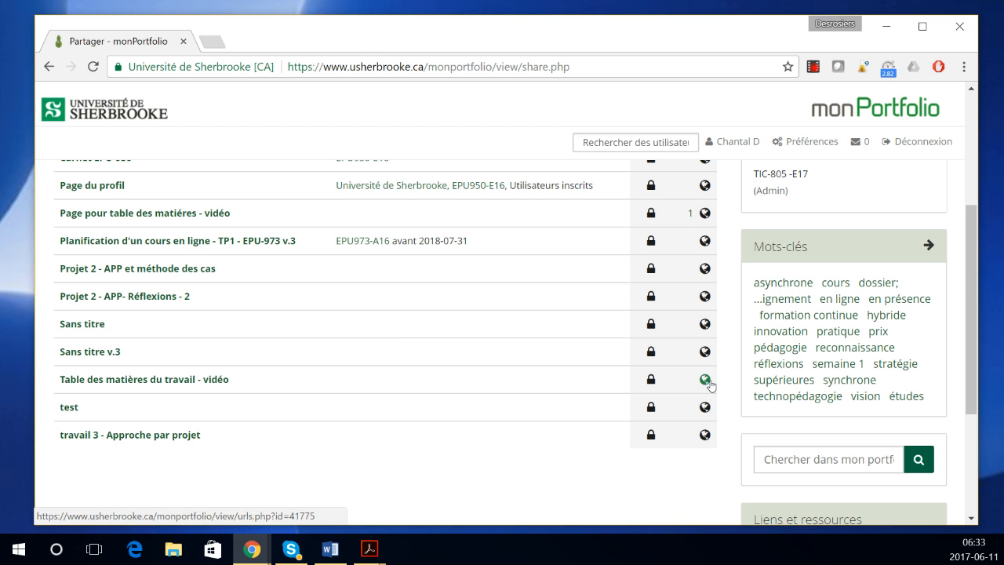
{"action": "left_click", "coordinate": [706, 381]}
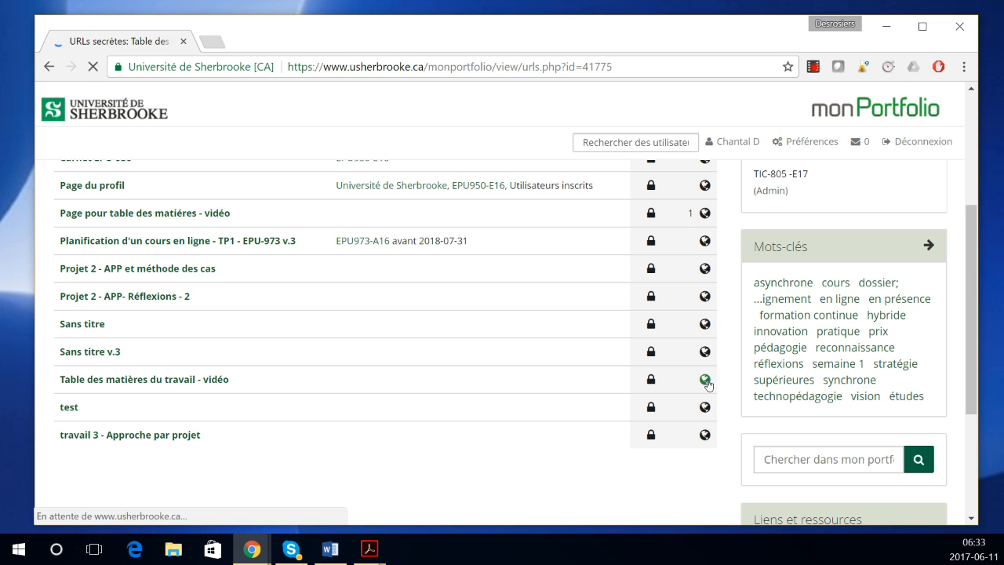
{"action": "left_click", "coordinate": [635, 282]}
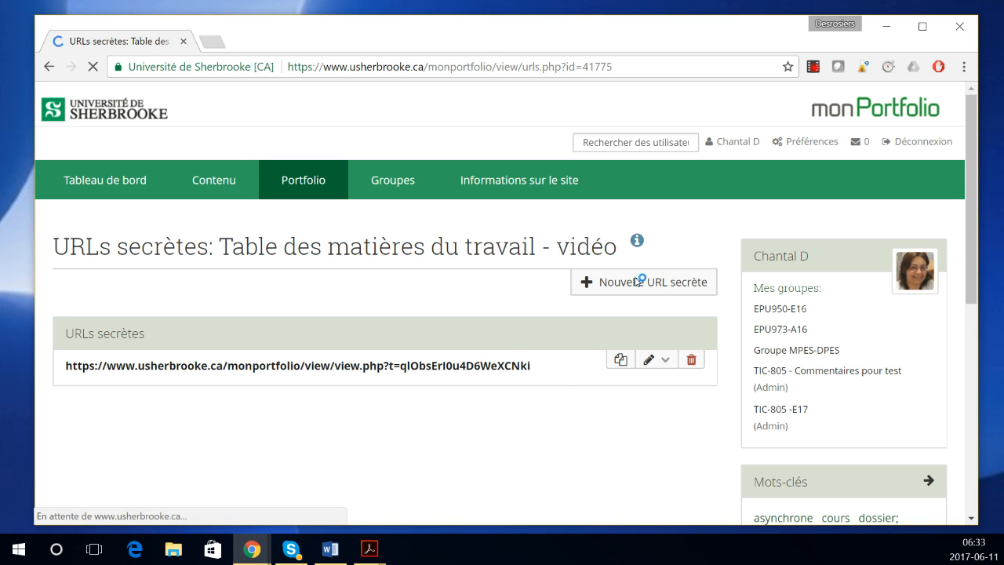
{"action": "left_click_drag", "start_coordinate": [560, 369], "coordinate": [54, 356]}
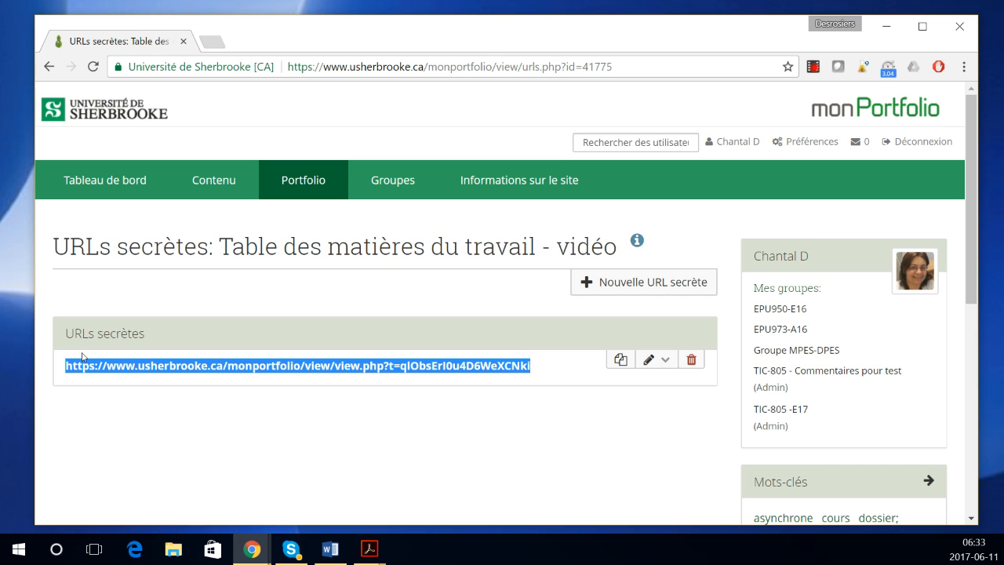
Step: Open the Table des matières du travail - vidéo page from the Pages list to review it
{"action": "mouse_move", "coordinate": [279, 166]}
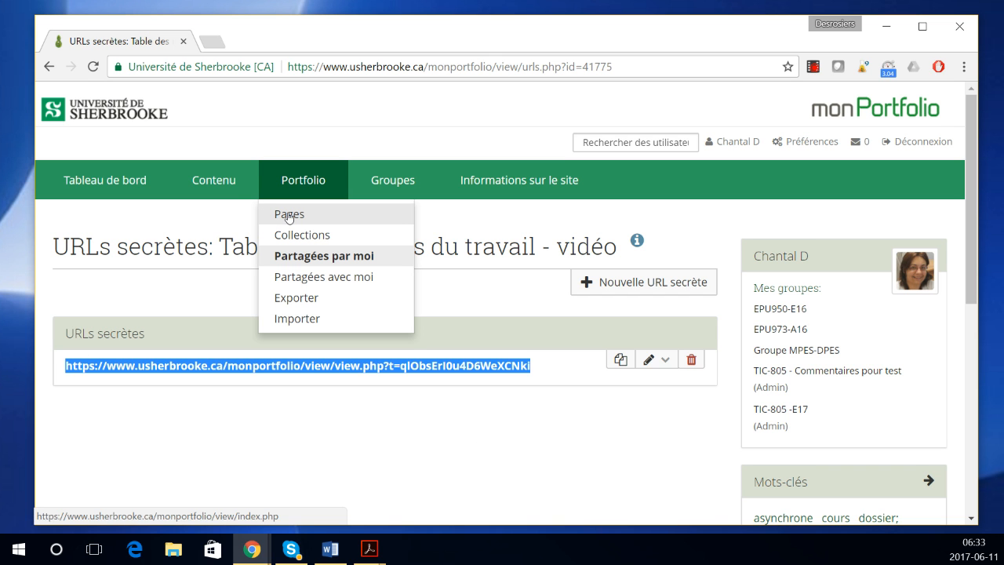
{"action": "left_click", "coordinate": [289, 214]}
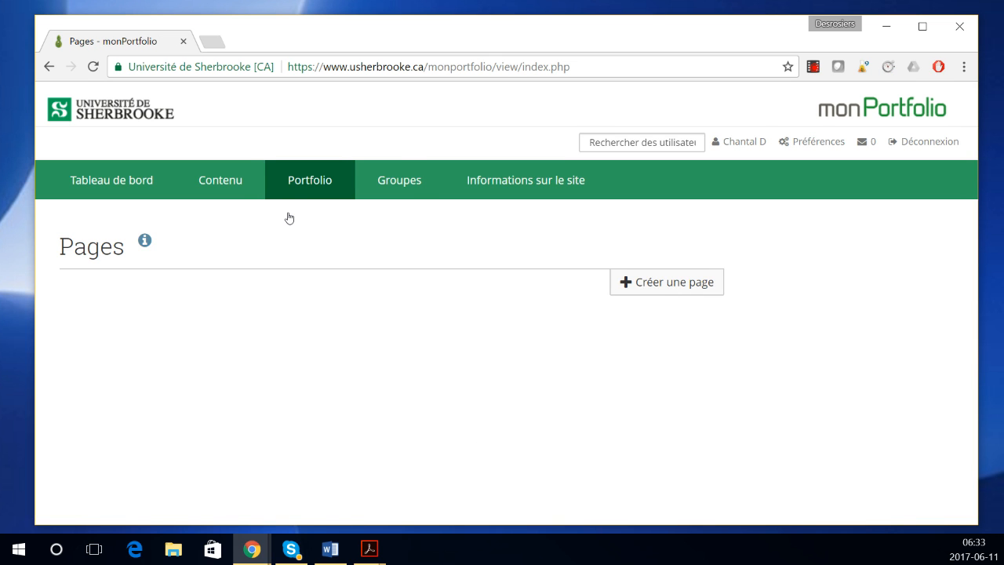
{"action": "scroll", "coordinate": [373, 390], "scroll_direction": "down", "scroll_amount": 2}
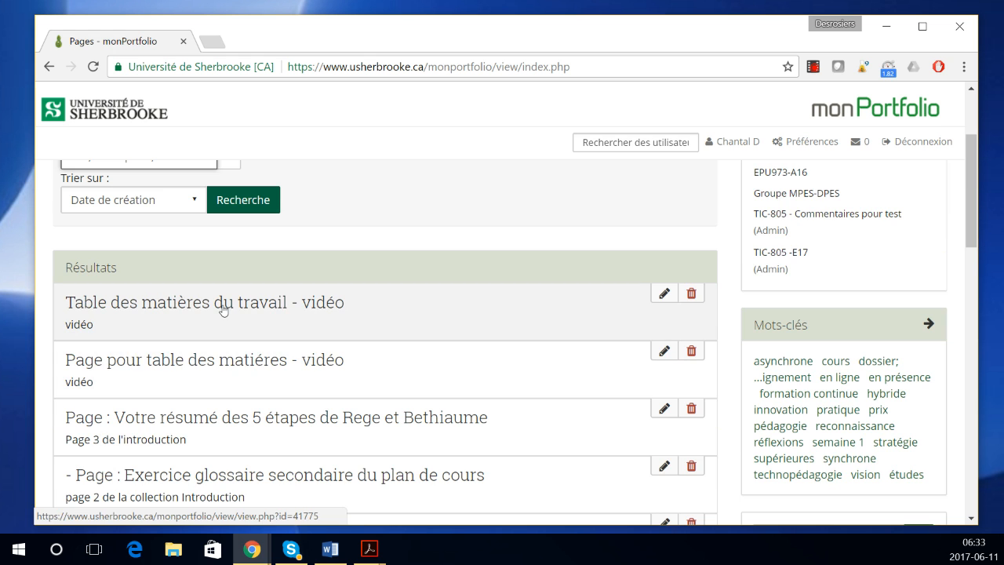
{"action": "left_click", "coordinate": [223, 305]}
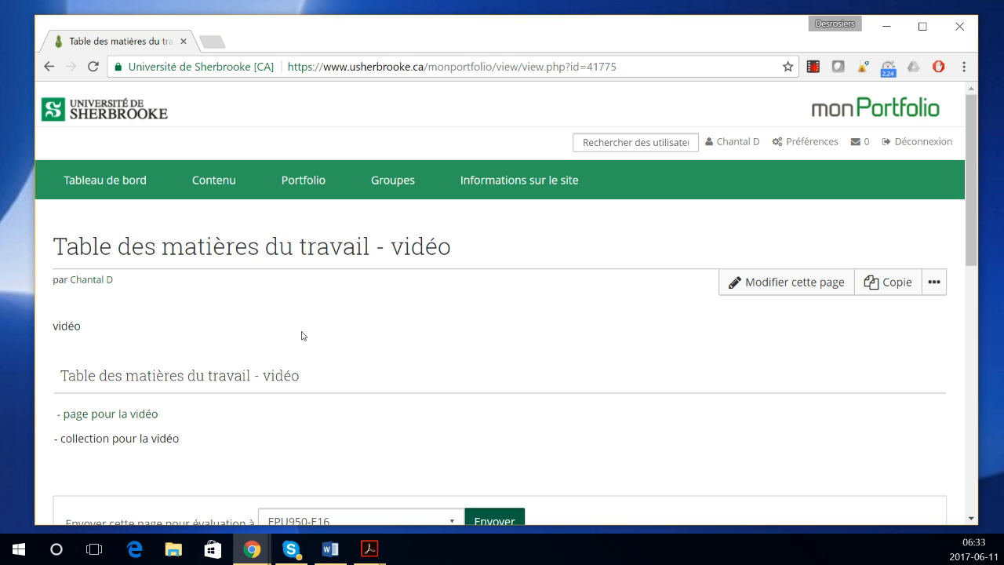
Step: Go back to Pages and open the Page pour table des matiéres - vidéo page
{"action": "mouse_move", "coordinate": [287, 185]}
{"action": "left_click", "coordinate": [290, 216]}
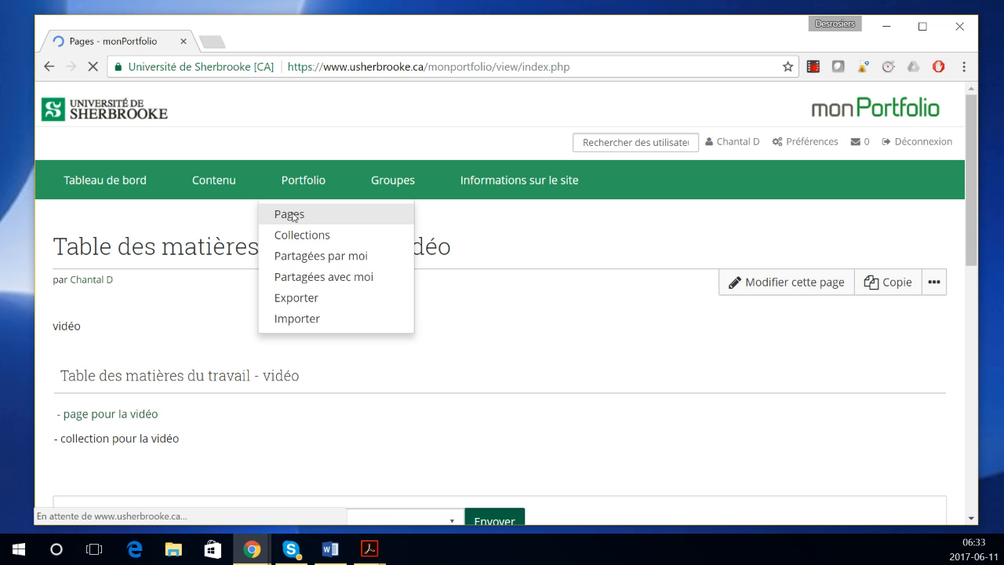
{"action": "scroll", "coordinate": [322, 330], "scroll_direction": "down", "scroll_amount": 2}
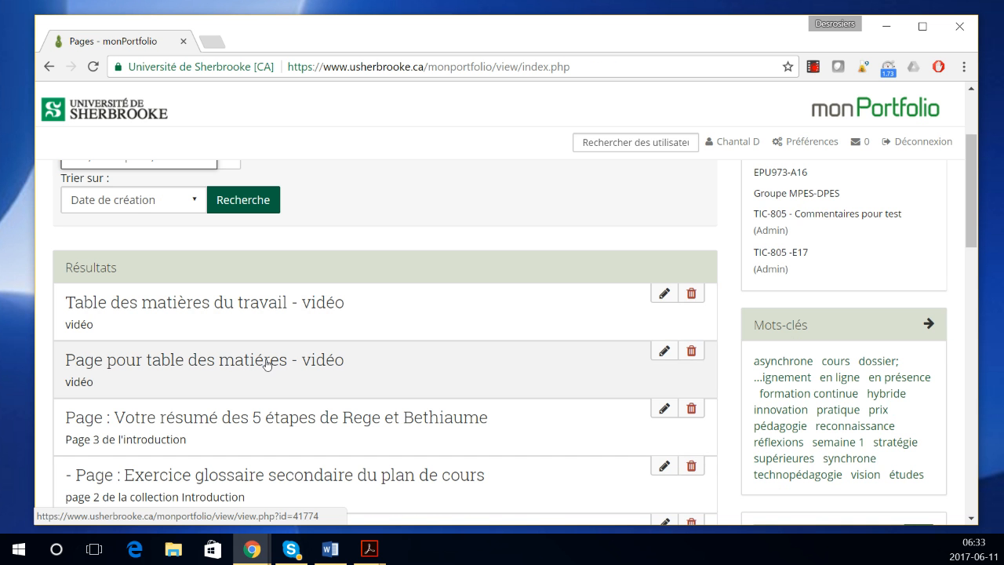
{"action": "left_click", "coordinate": [312, 362]}
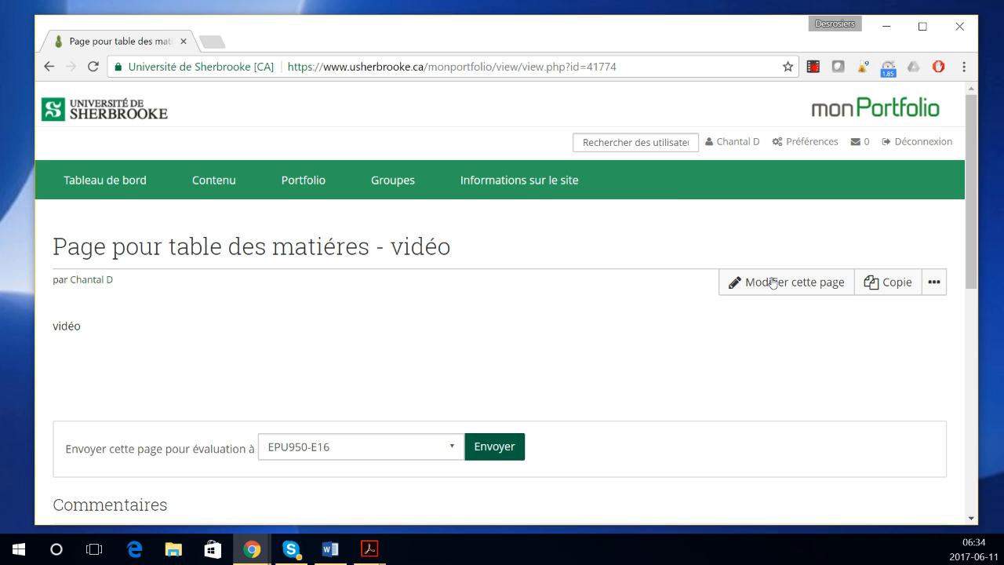
Step: Edit the video page and save a new Texte block in the first column with content 'texte'
{"action": "left_click", "coordinate": [773, 283]}
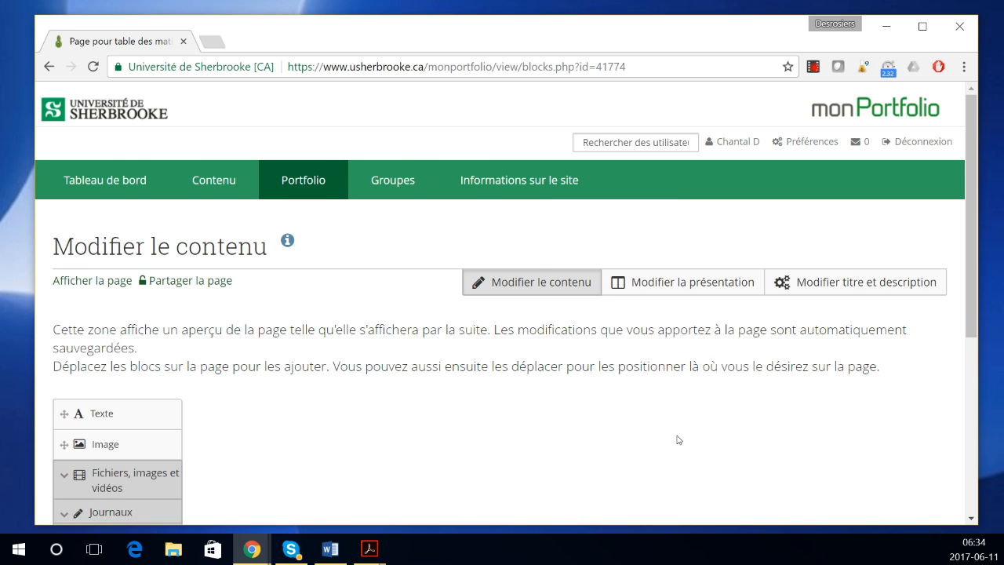
{"action": "scroll", "coordinate": [677, 440], "scroll_direction": "down", "scroll_amount": 2}
{"action": "left_click_drag", "start_coordinate": [161, 256], "coordinate": [262, 281]}
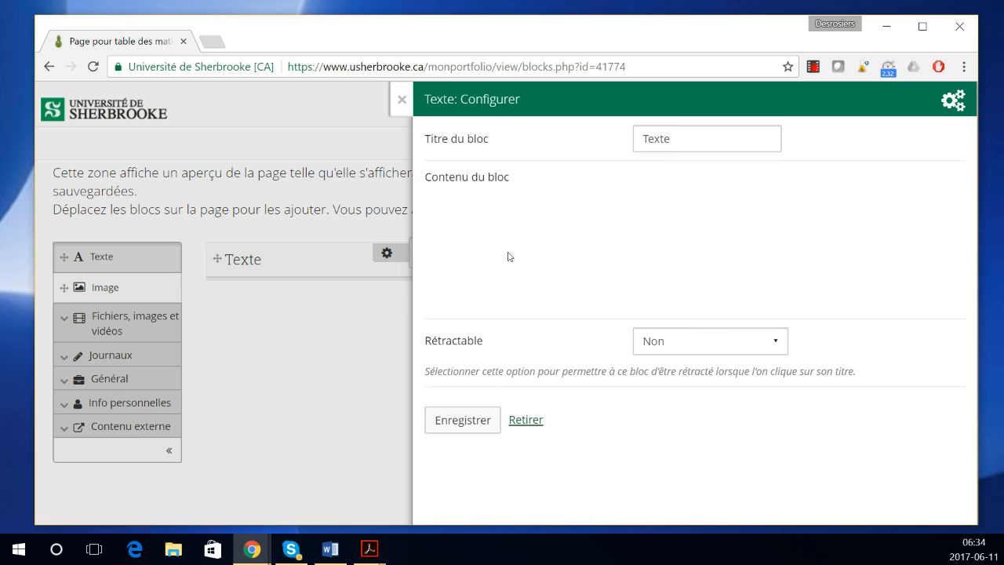
{"action": "left_click_drag", "start_coordinate": [680, 140], "coordinate": [630, 143]}
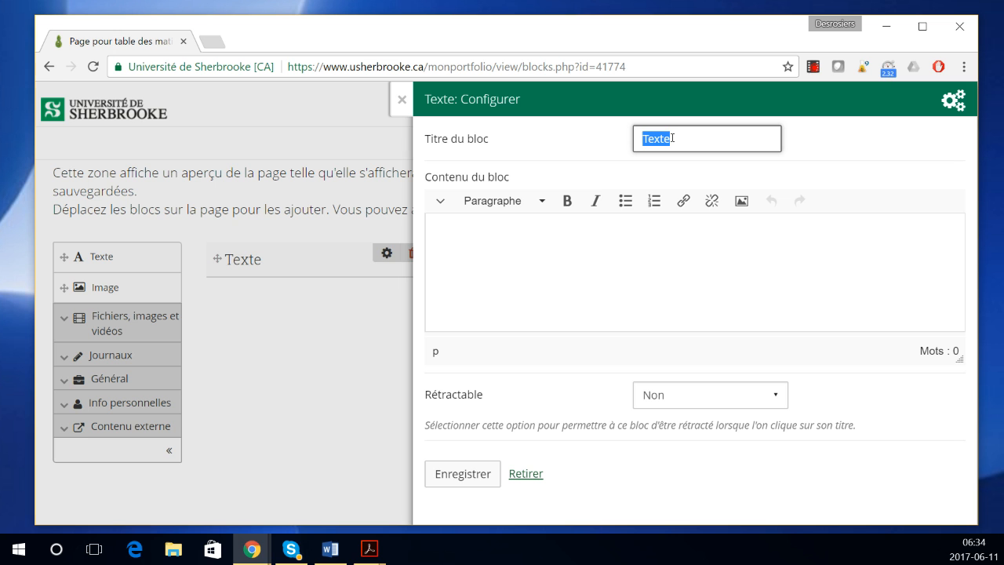
{"action": "left_click", "coordinate": [608, 280]}
{"action": "type", "text": "texte"}
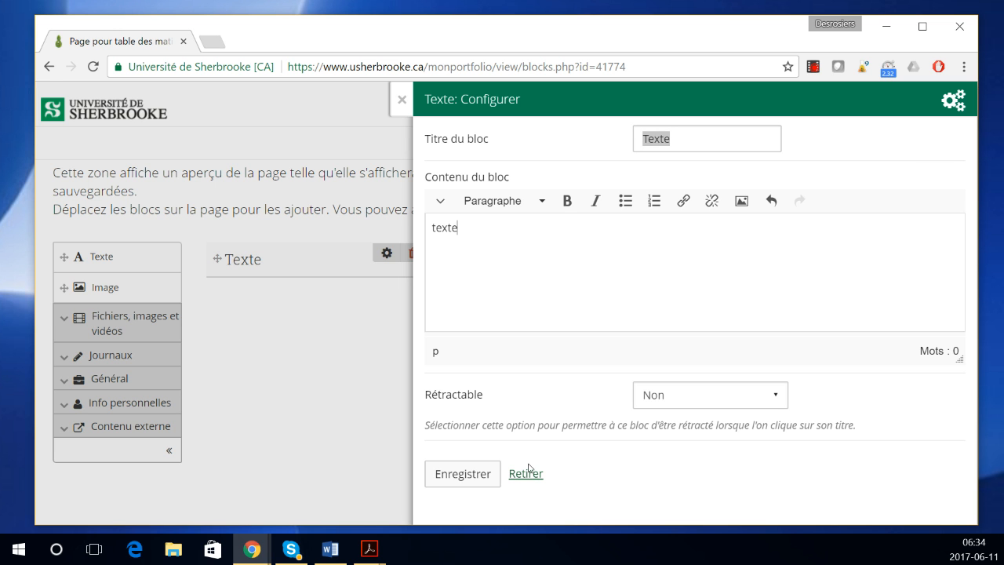
{"action": "left_click", "coordinate": [454, 473]}
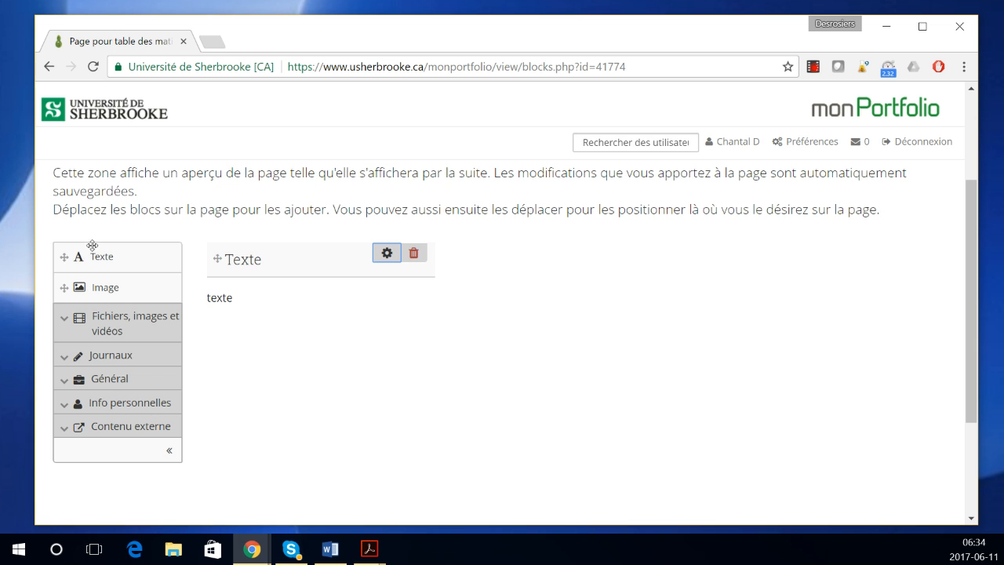
Step: Add a text block in the right column titled 'Retour' with text 'Retour vers la table des matières'
{"action": "left_click_drag", "start_coordinate": [92, 245], "coordinate": [791, 265]}
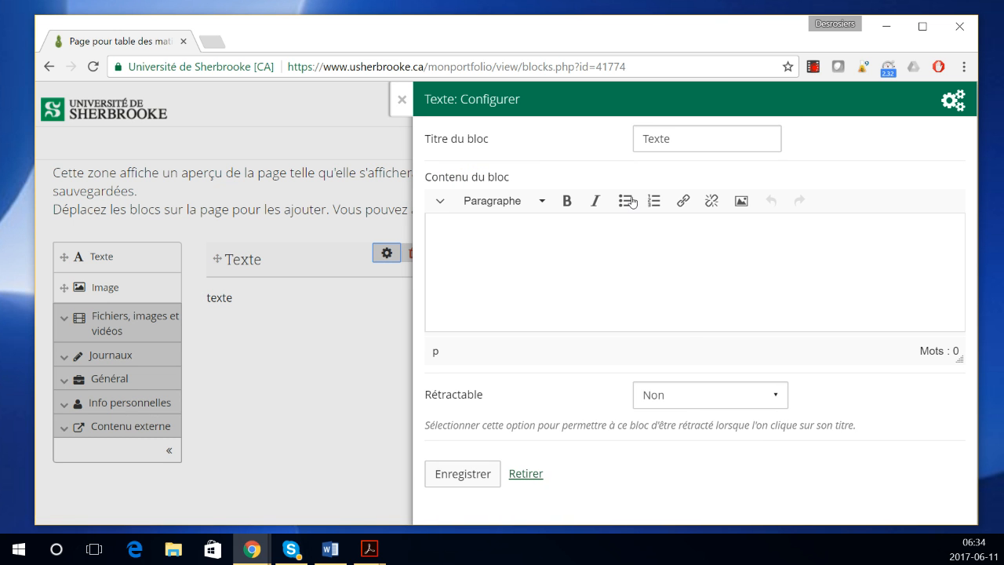
{"action": "type", "text": "Retoryu"}
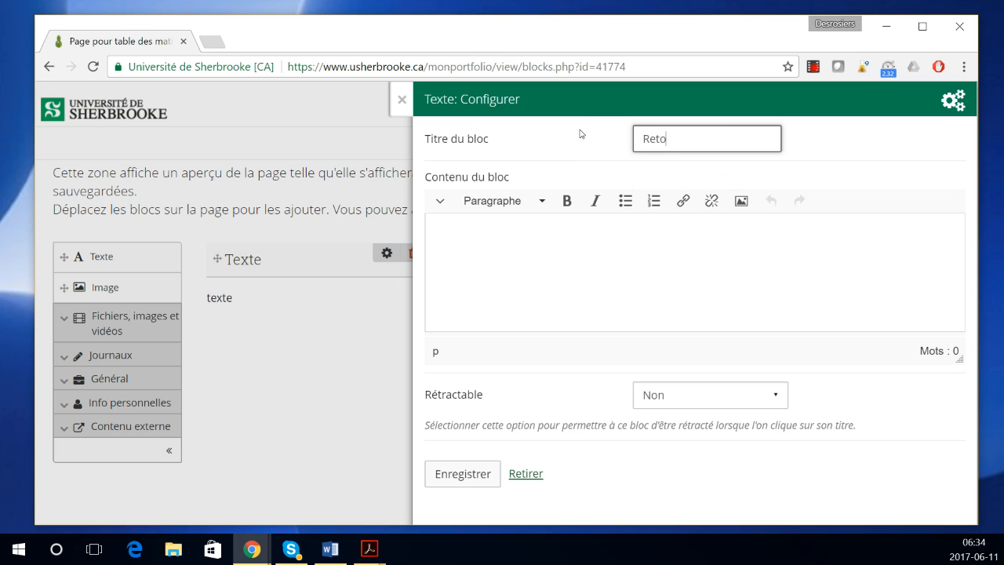
{"action": "key", "text": "BackSpace"}
{"action": "key", "text": "BackSpace"}
{"action": "key", "text": "BackSpace"}
{"action": "type", "text": "ur"}
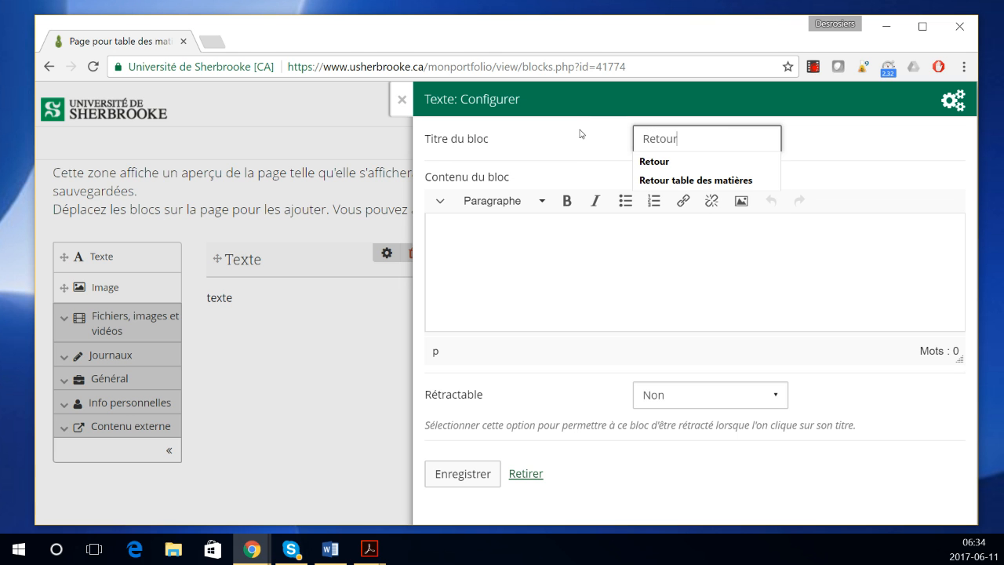
{"action": "left_click", "coordinate": [530, 259]}
{"action": "type", "text": "Ret"}
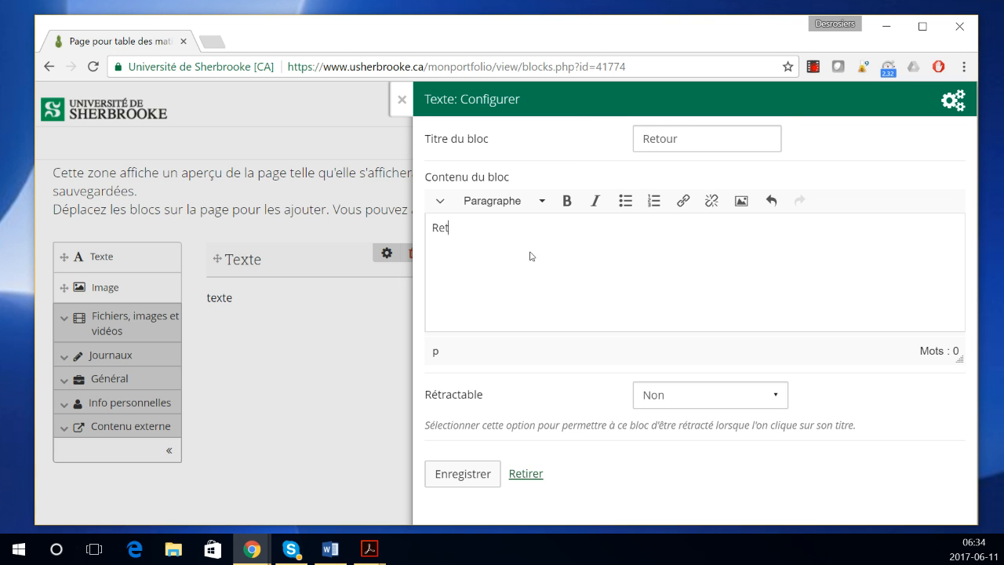
{"action": "type", "text": "our vers la table des matiè"}
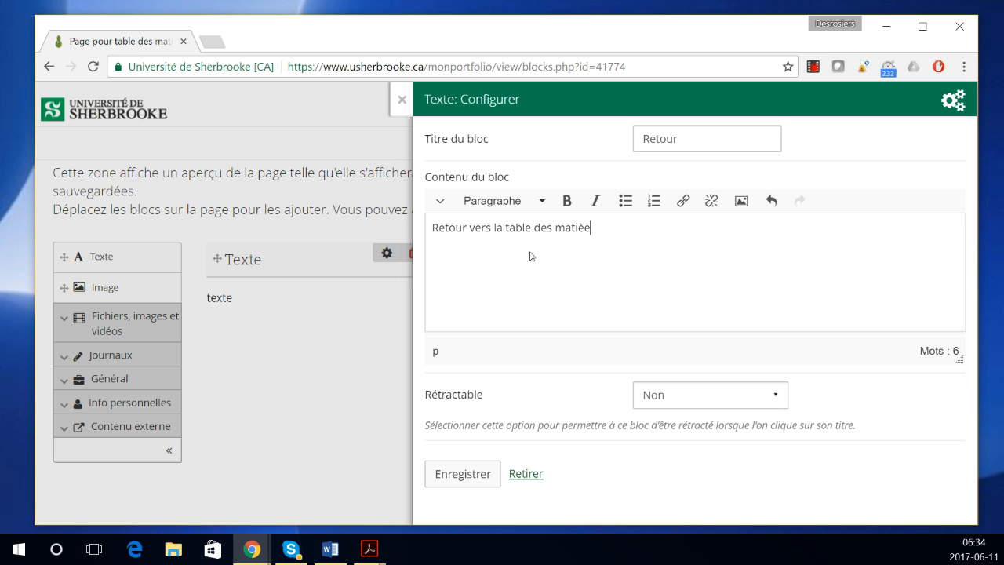
{"action": "type", "text": "res"}
Step: Link the sentence to the pasted table of contents page address and save the block
{"action": "left_click_drag", "start_coordinate": [603, 228], "coordinate": [433, 229]}
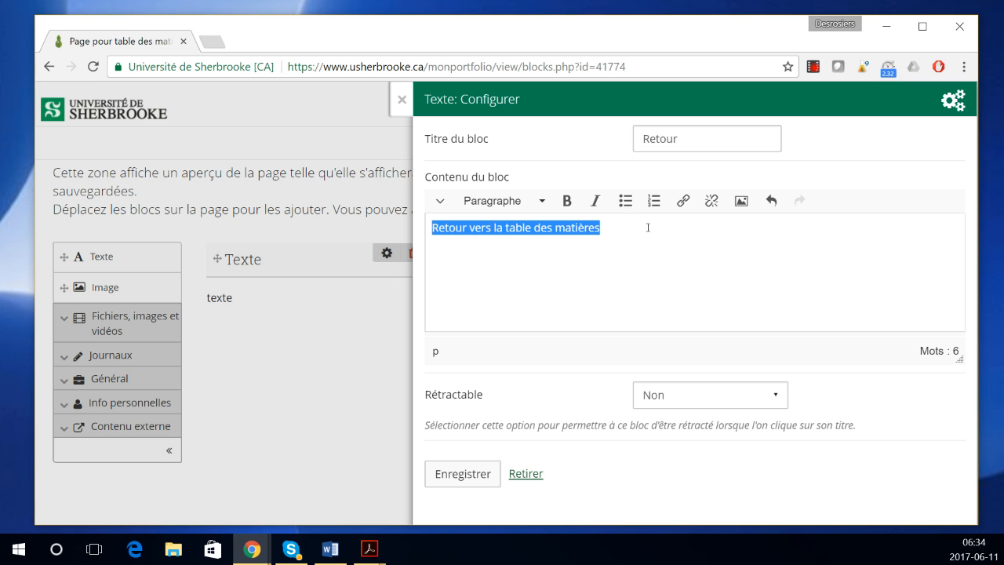
{"action": "left_click", "coordinate": [683, 201]}
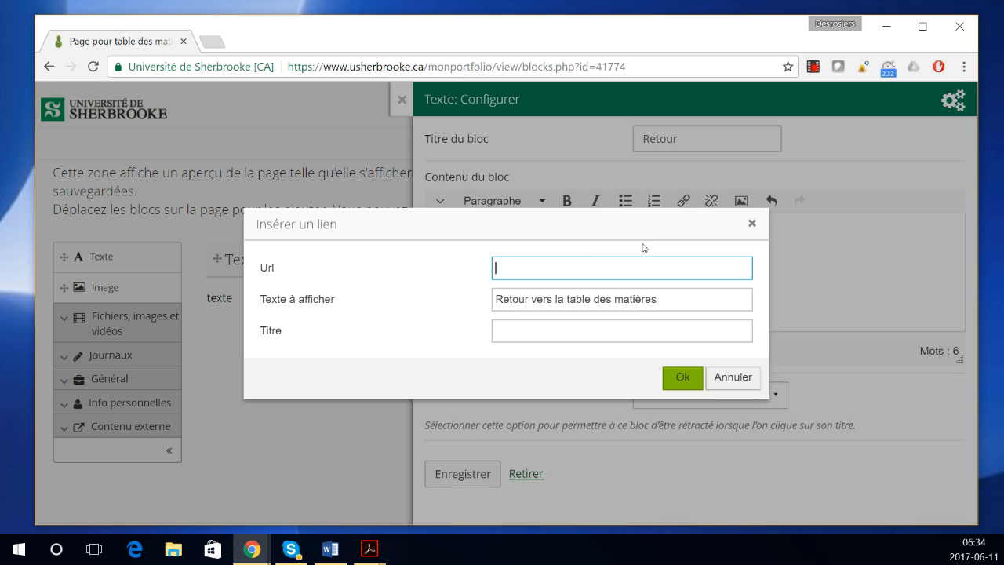
{"action": "left_click", "coordinate": [683, 379]}
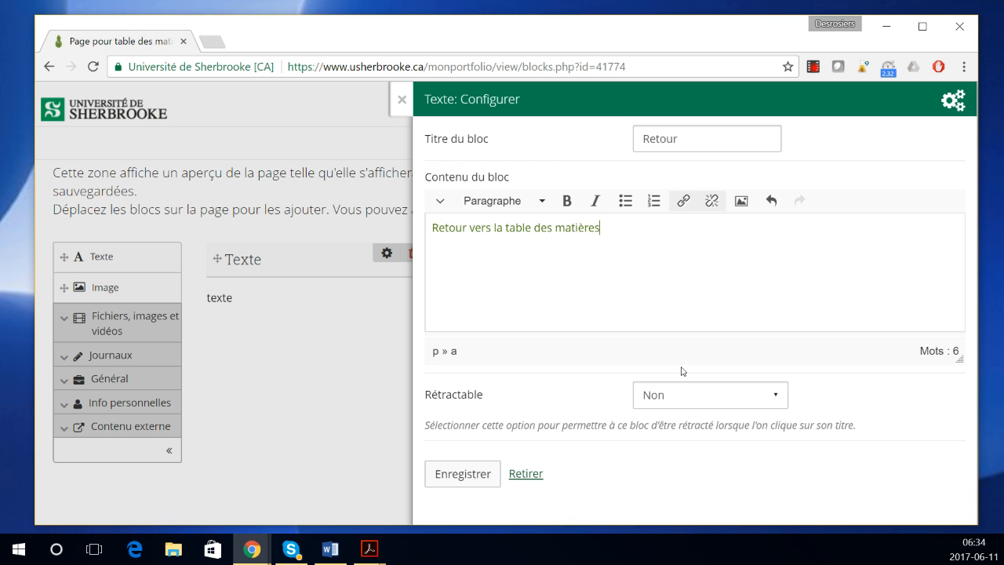
{"action": "left_click", "coordinate": [451, 486]}
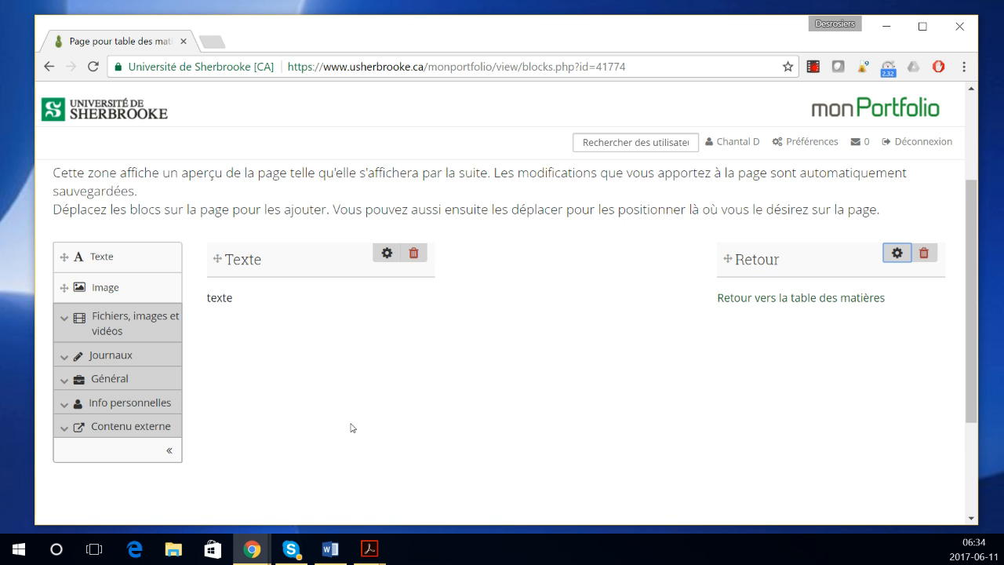
Step: Follow the Retour link to the contents, then 'page pour la vidéo', then the return link again
{"action": "left_click", "coordinate": [798, 304]}
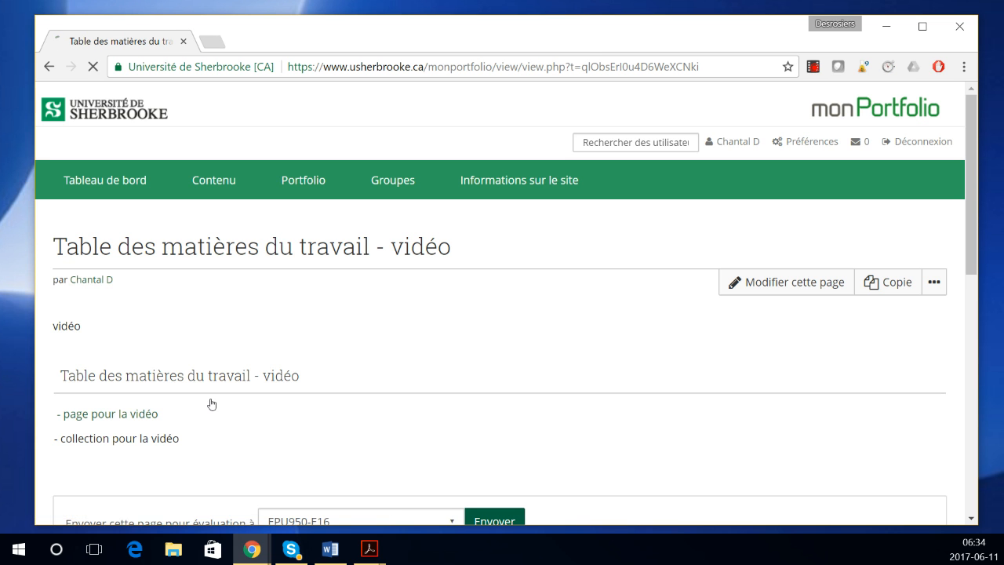
{"action": "left_click", "coordinate": [94, 419]}
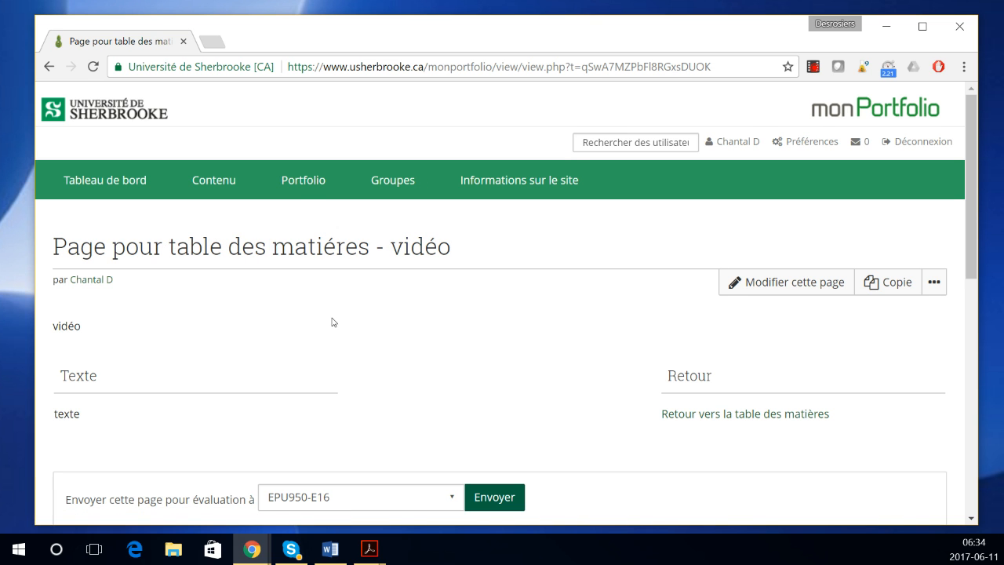
{"action": "left_click", "coordinate": [737, 418]}
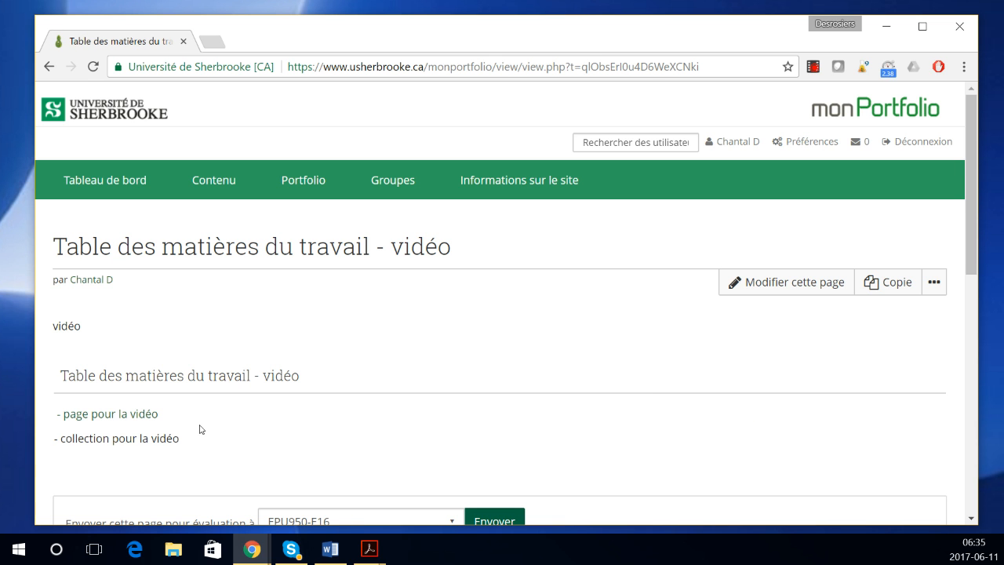
Step: From Collections, open the test fichier sonore page of Collection pour table des matières - capsule
{"action": "mouse_move", "coordinate": [319, 188]}
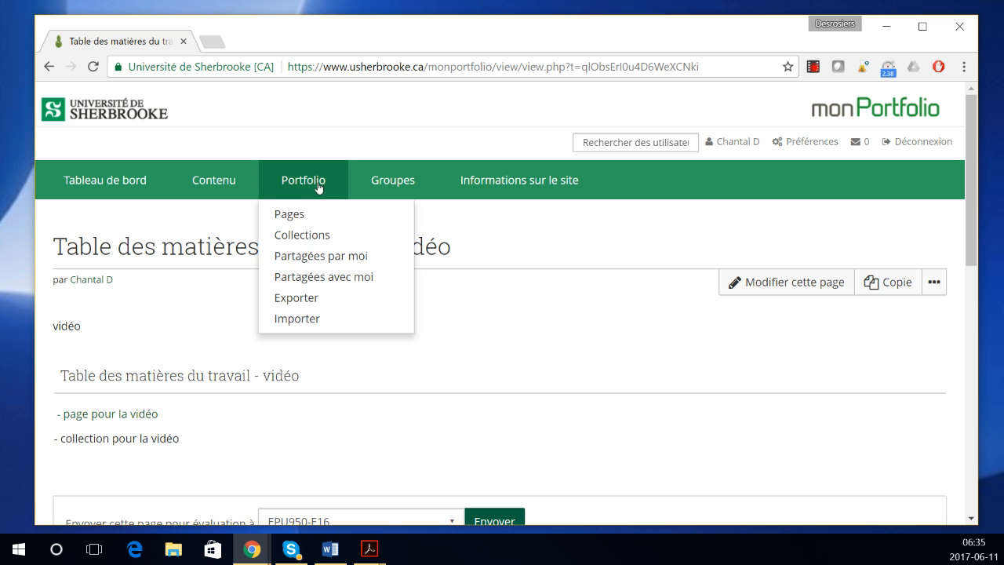
{"action": "left_click", "coordinate": [309, 238]}
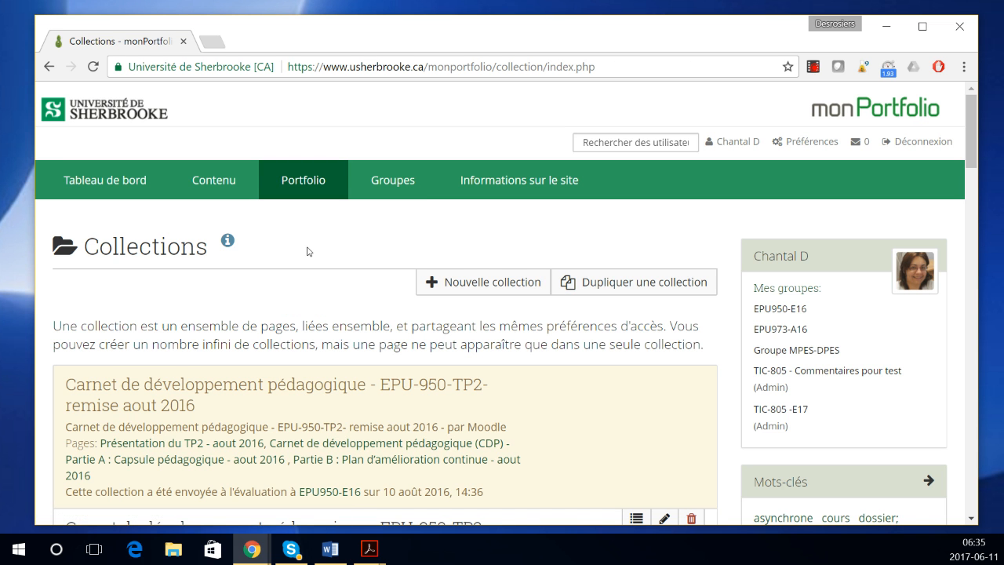
{"action": "scroll", "coordinate": [307, 251], "scroll_direction": "down", "scroll_amount": 10}
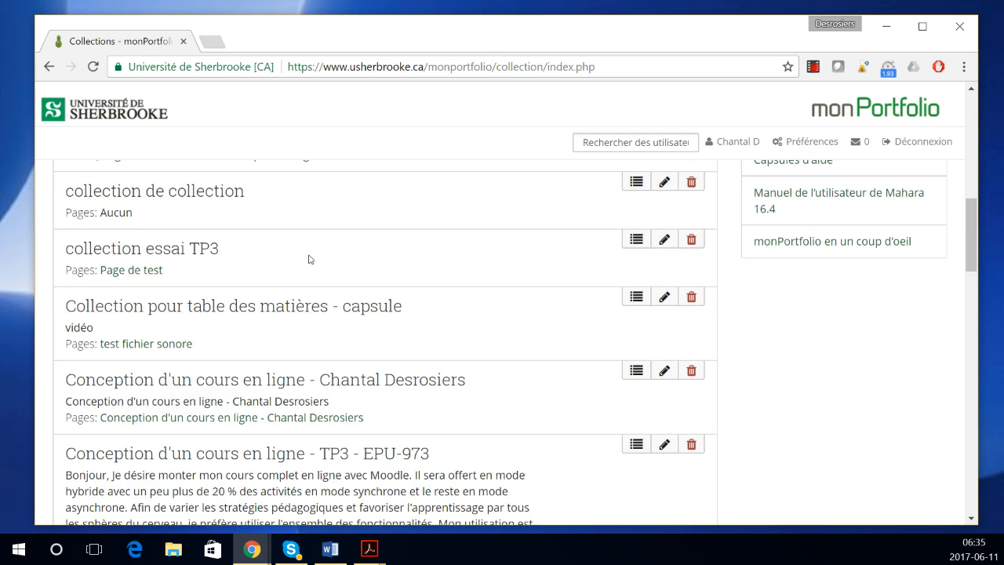
{"action": "scroll", "coordinate": [310, 261], "scroll_direction": "down", "scroll_amount": 5}
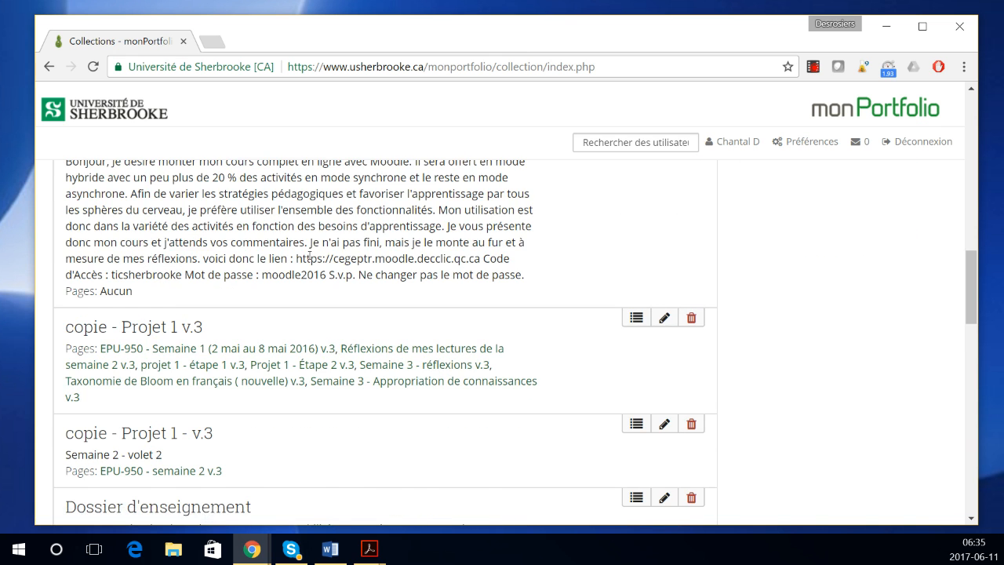
{"action": "scroll", "coordinate": [309, 263], "scroll_direction": "down", "scroll_amount": 3}
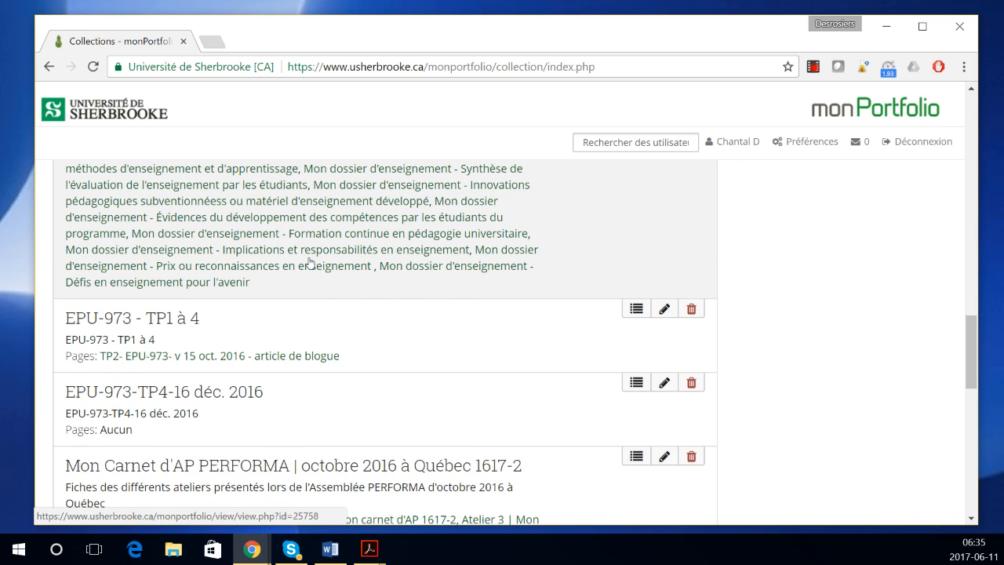
{"action": "scroll", "coordinate": [309, 263], "scroll_direction": "up", "scroll_amount": 8}
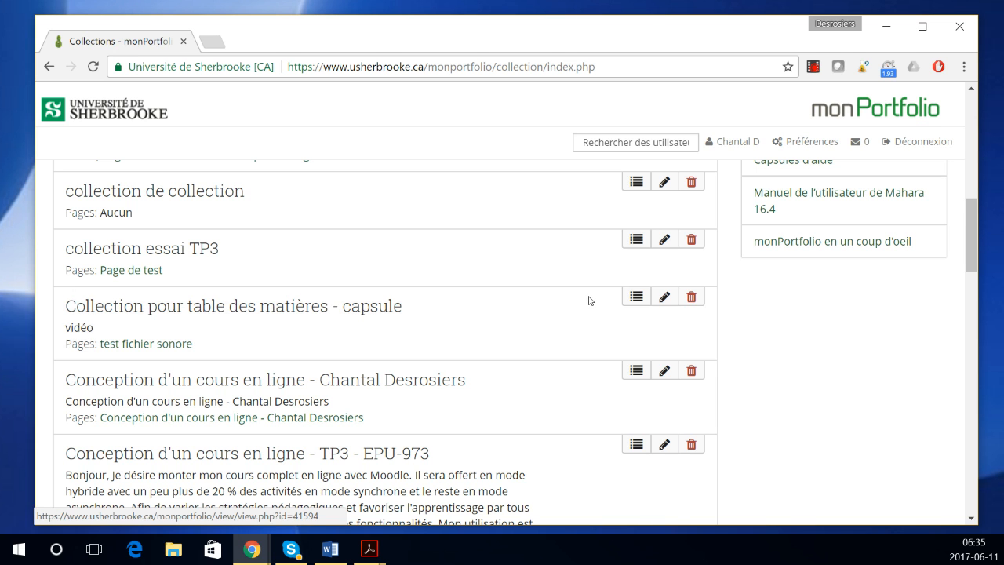
{"action": "left_click", "coordinate": [369, 306]}
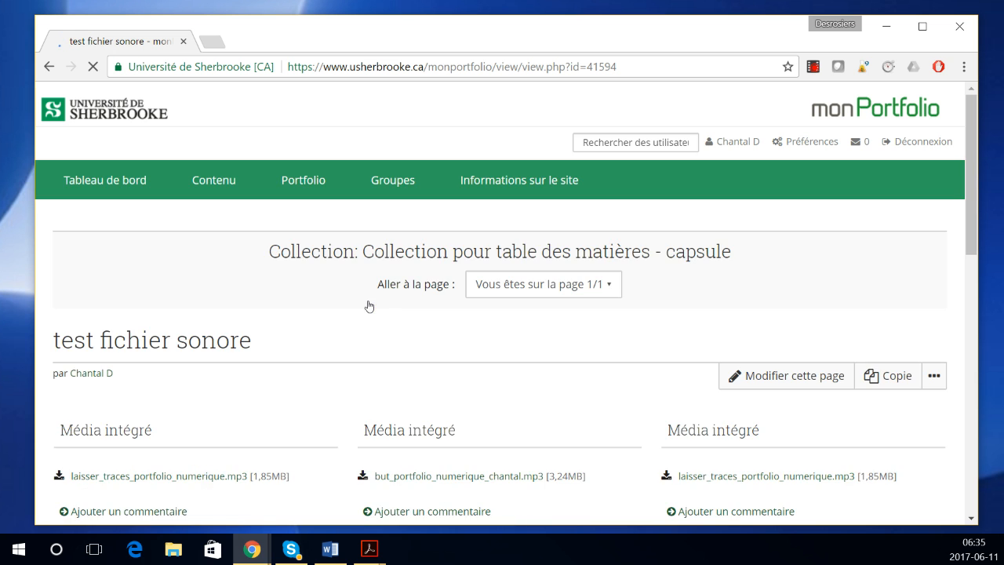
{"action": "scroll", "coordinate": [369, 306], "scroll_direction": "down", "scroll_amount": 2}
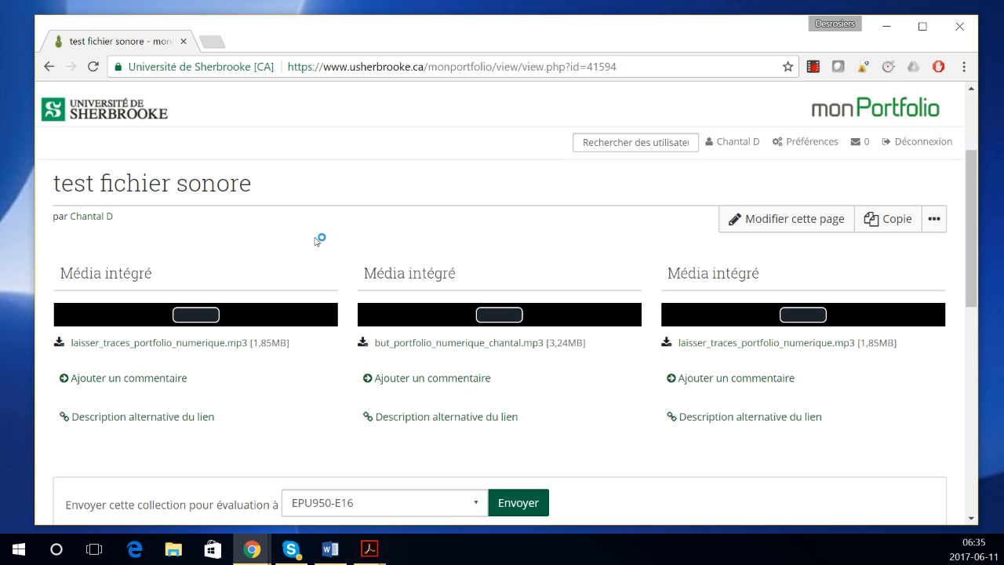
{"action": "scroll", "coordinate": [401, 301], "scroll_direction": "up", "scroll_amount": 2}
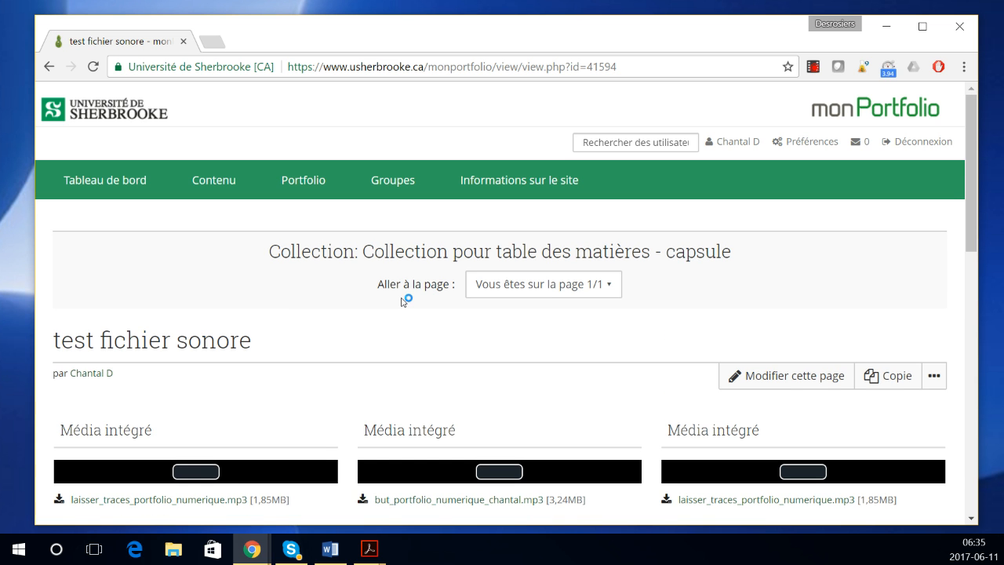
Step: Add a text block titled 'Retour' with text 'Retour table des matières' above the third media block
{"action": "left_click", "coordinate": [758, 375]}
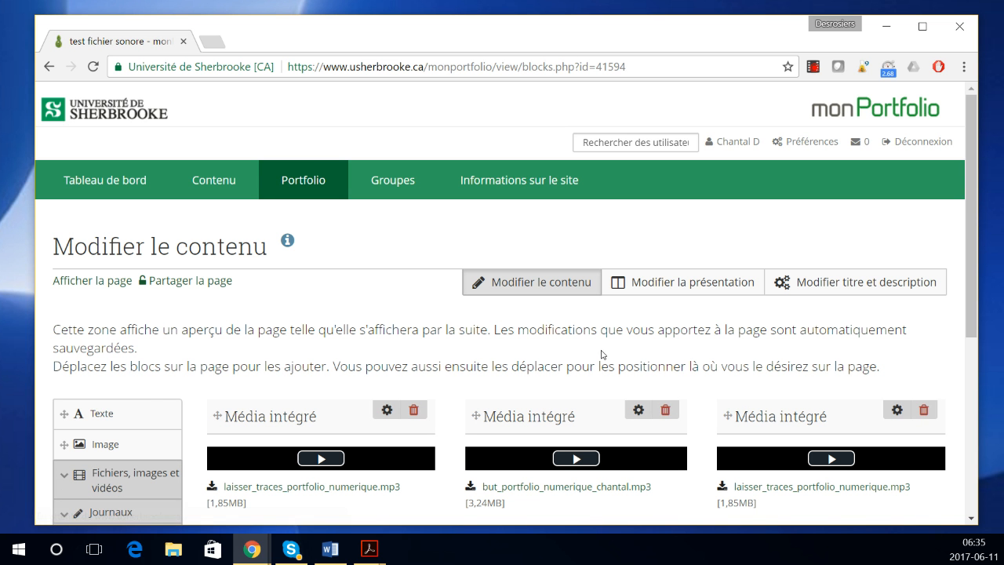
{"action": "left_click_drag", "start_coordinate": [117, 420], "coordinate": [803, 416]}
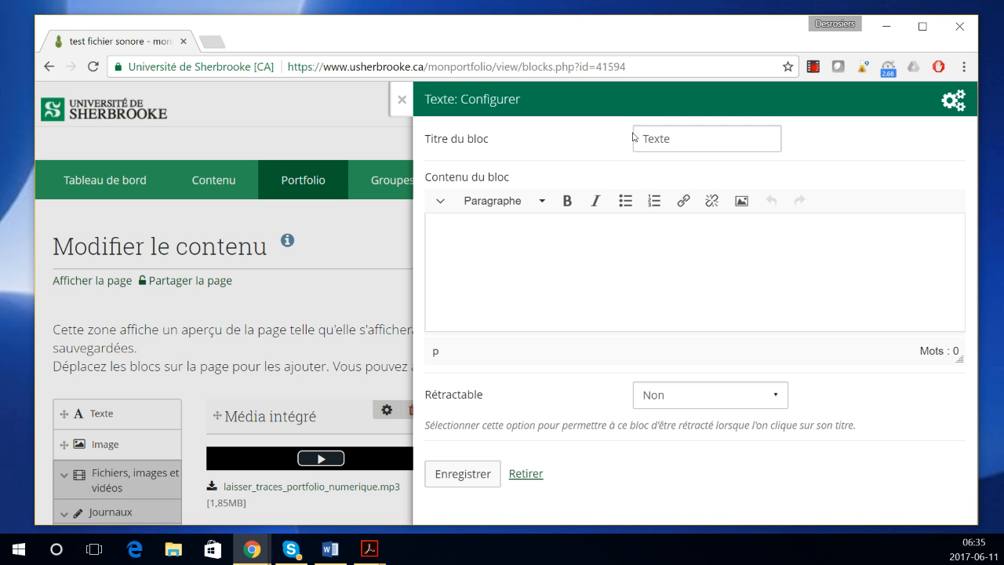
{"action": "left_click_drag", "start_coordinate": [685, 144], "coordinate": [618, 149]}
{"action": "type", "text": "Retour"}
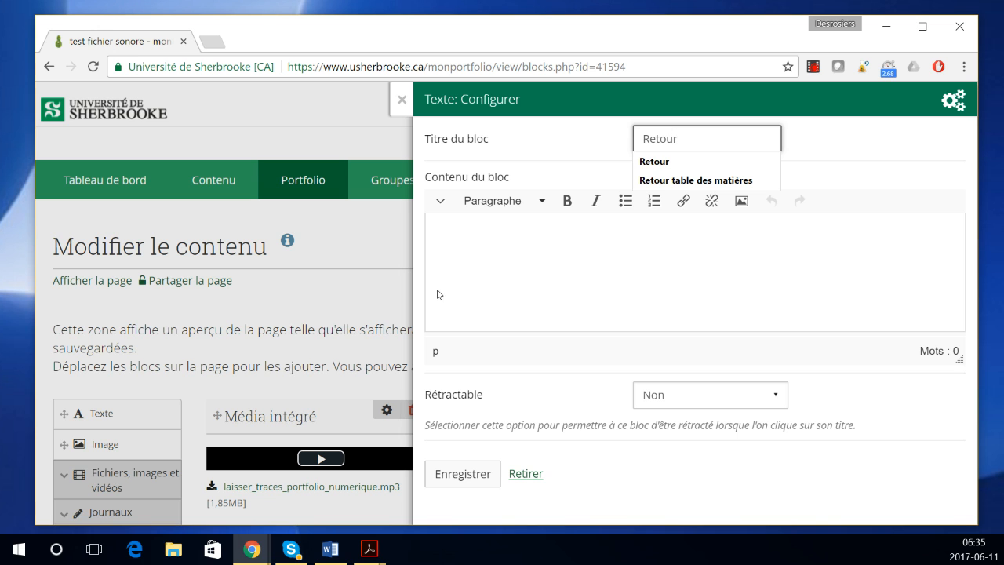
{"action": "left_click", "coordinate": [437, 250]}
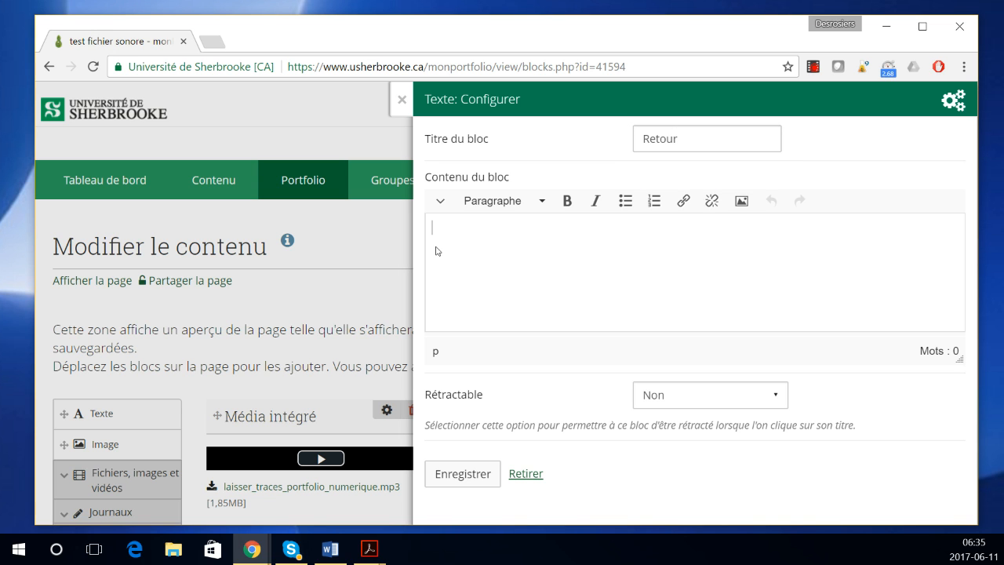
{"action": "type", "text": "Retour table des matières"}
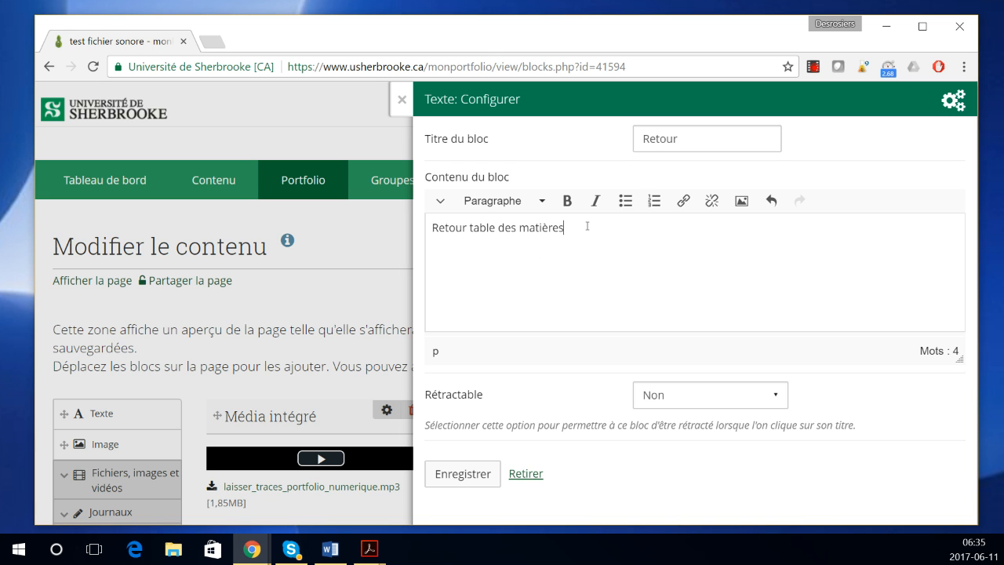
Step: Link that text to the pasted contents page address, save, and follow the link
{"action": "left_click_drag", "start_coordinate": [587, 226], "coordinate": [434, 229]}
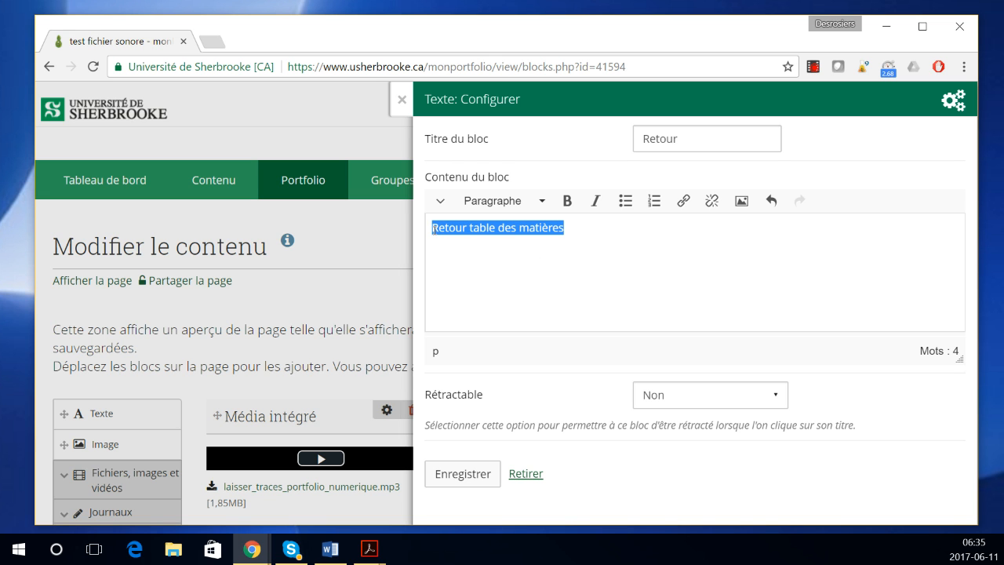
{"action": "left_click", "coordinate": [683, 201]}
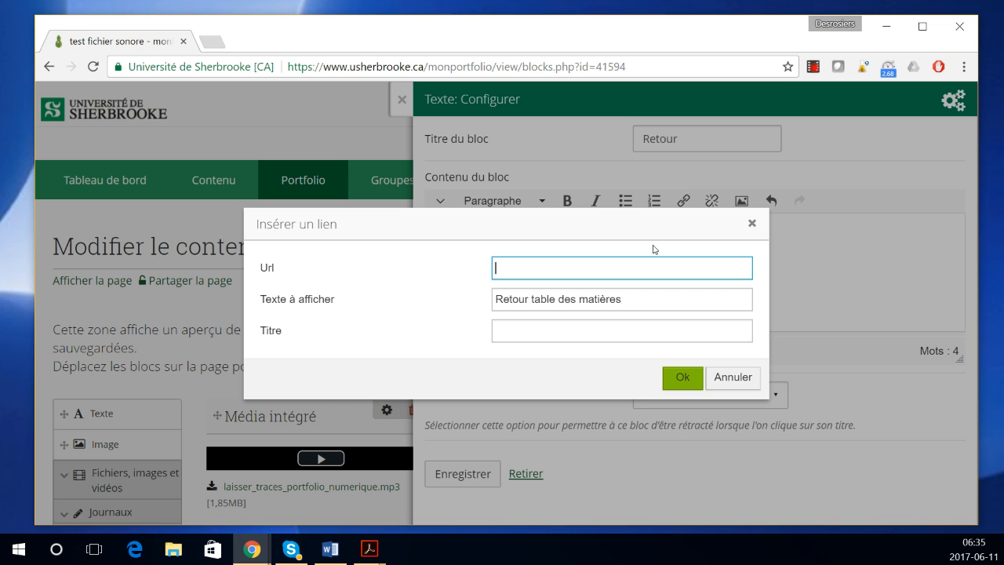
{"action": "key", "text": "ctrl+v"}
{"action": "left_click", "coordinate": [690, 381]}
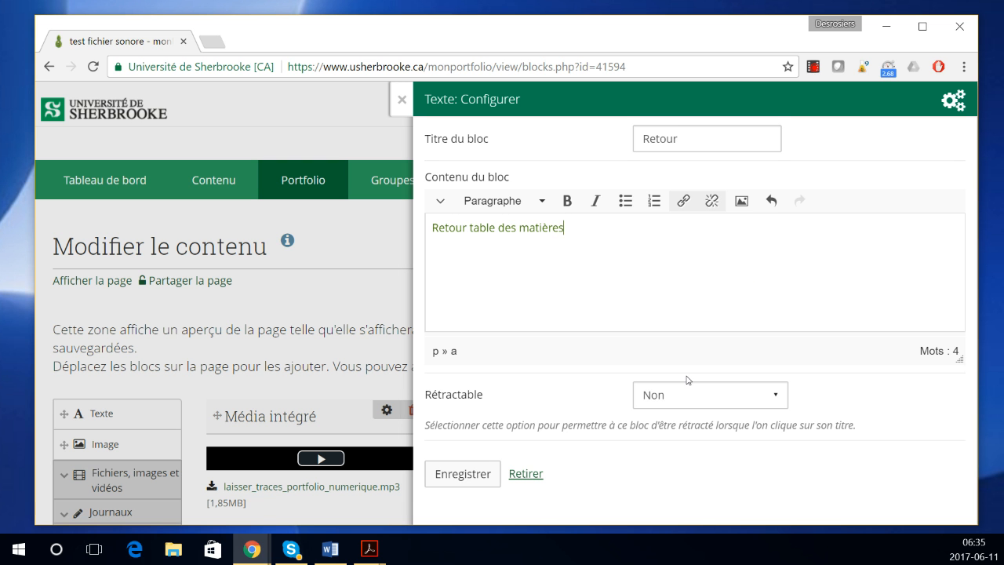
{"action": "left_click", "coordinate": [445, 473]}
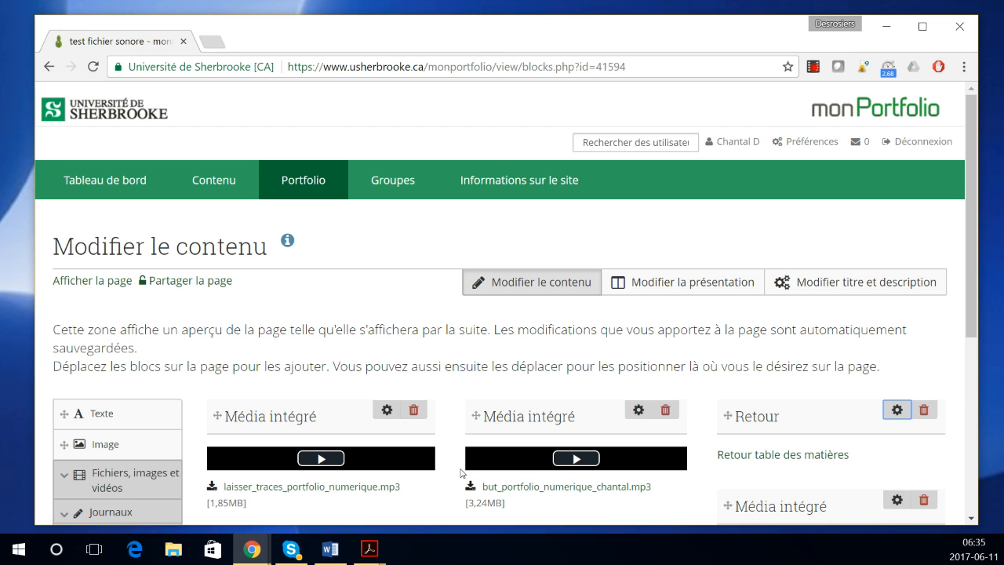
{"action": "left_click", "coordinate": [771, 458]}
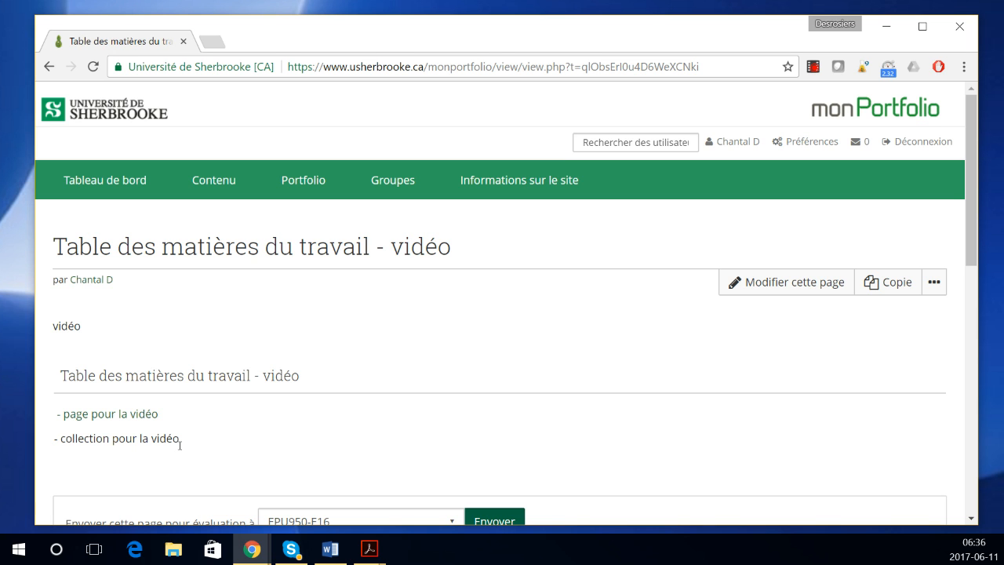
Step: Create and copy a new secret URL for the capsule collection from Partagées par moi
{"action": "mouse_move", "coordinate": [299, 184]}
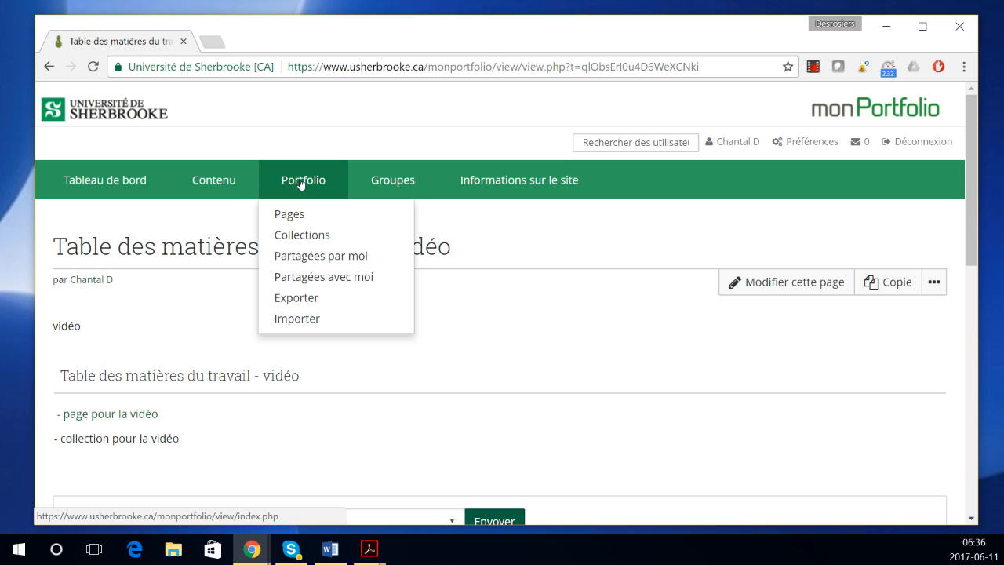
{"action": "left_click", "coordinate": [324, 262]}
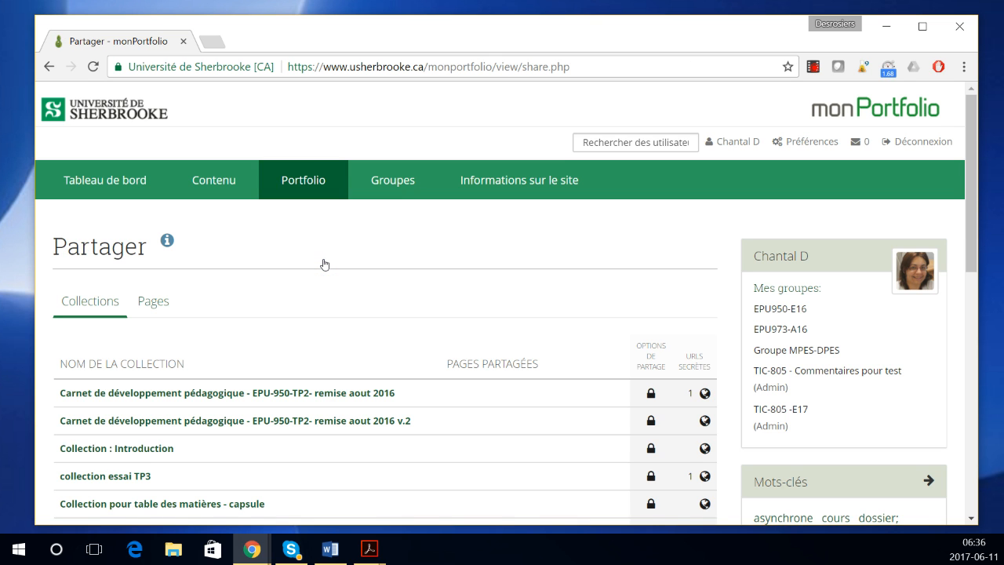
{"action": "scroll", "coordinate": [401, 331], "scroll_direction": "down", "scroll_amount": 2}
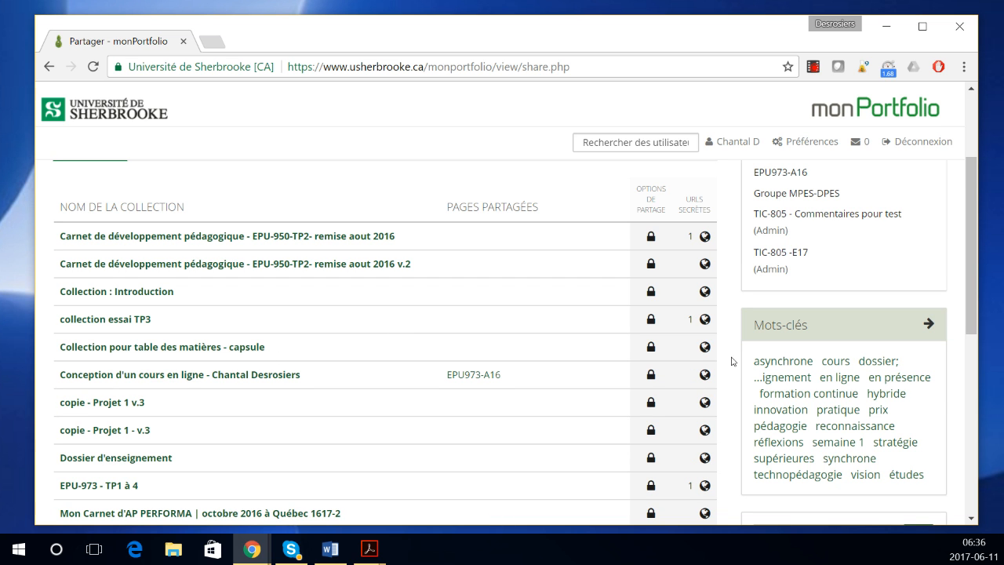
{"action": "left_click", "coordinate": [708, 351]}
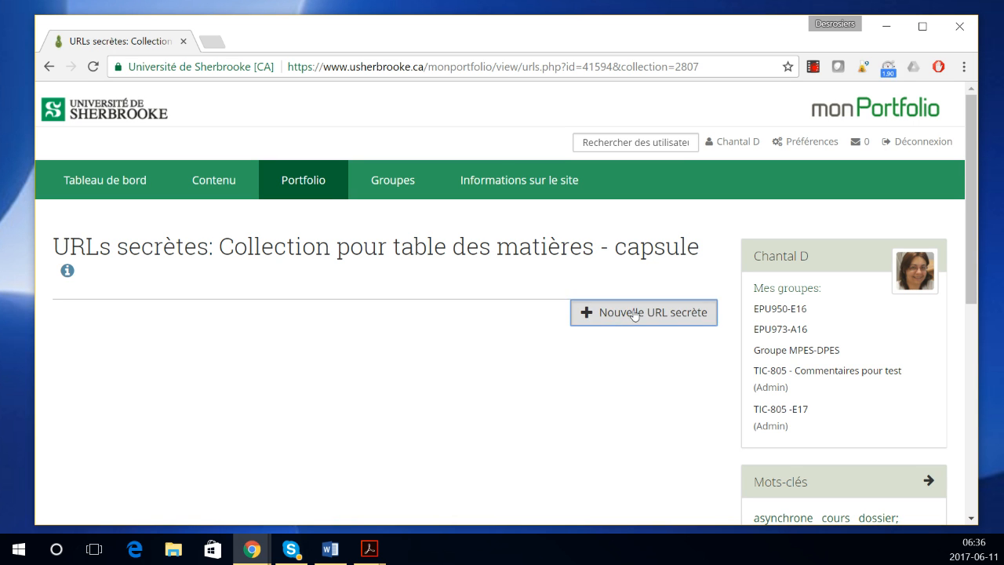
{"action": "left_click", "coordinate": [596, 318]}
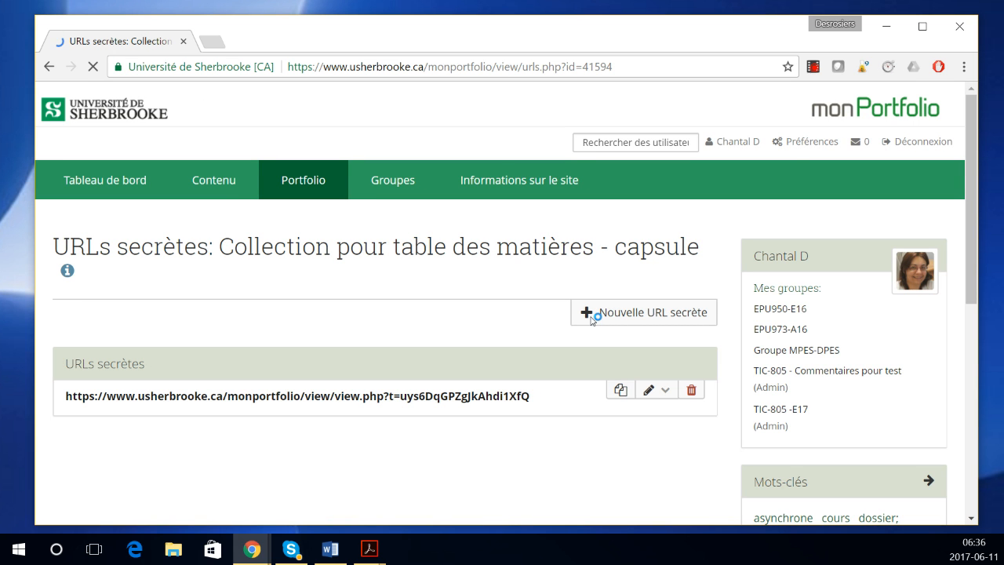
{"action": "left_click_drag", "start_coordinate": [544, 397], "coordinate": [59, 400]}
{"action": "key", "text": "ctrl+c"}
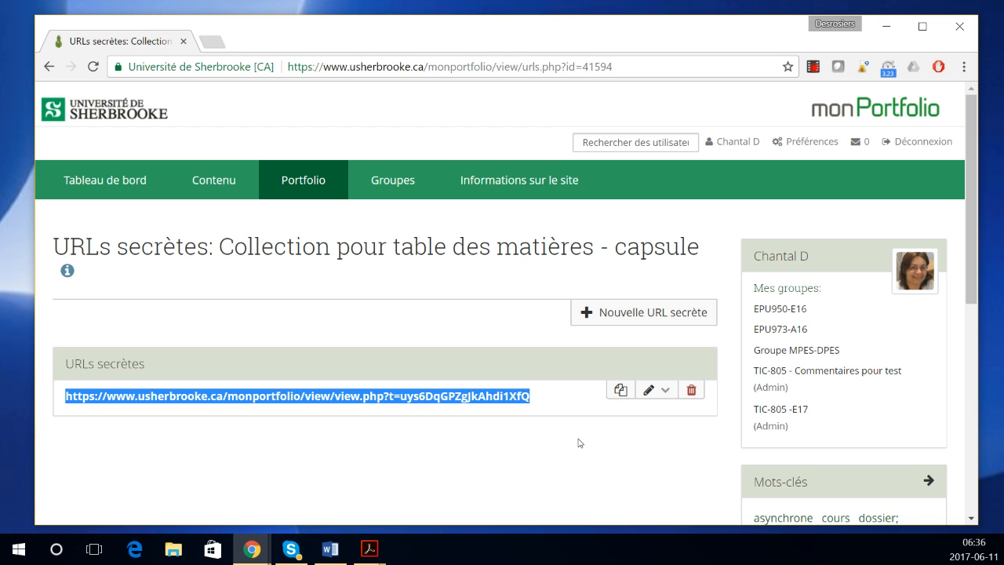
{"action": "left_click", "coordinate": [304, 216]}
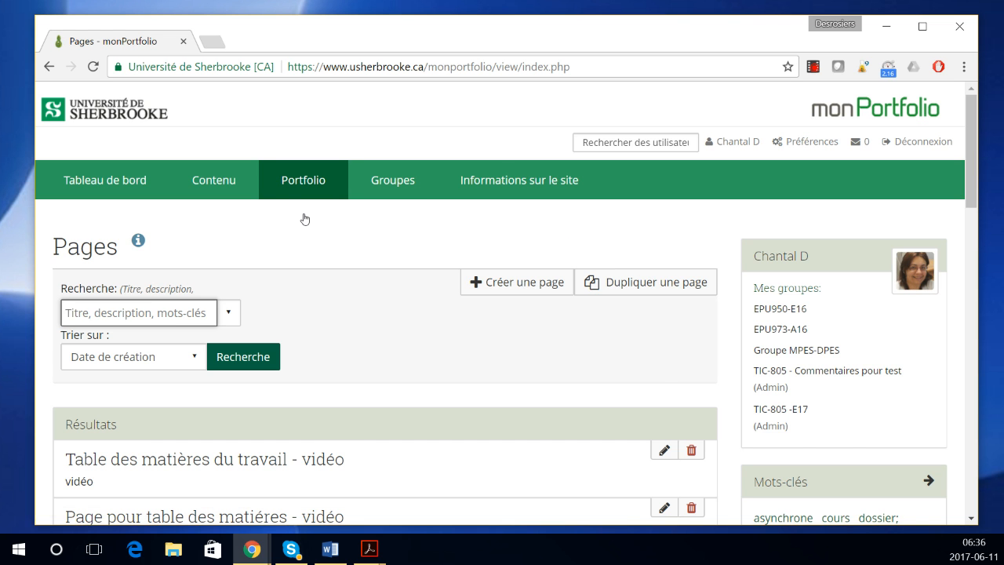
Step: Link 'collection pour la vidéo' in the contents block to the pasted secret URL, then view the page
{"action": "scroll", "coordinate": [361, 364], "scroll_direction": "down", "scroll_amount": 2}
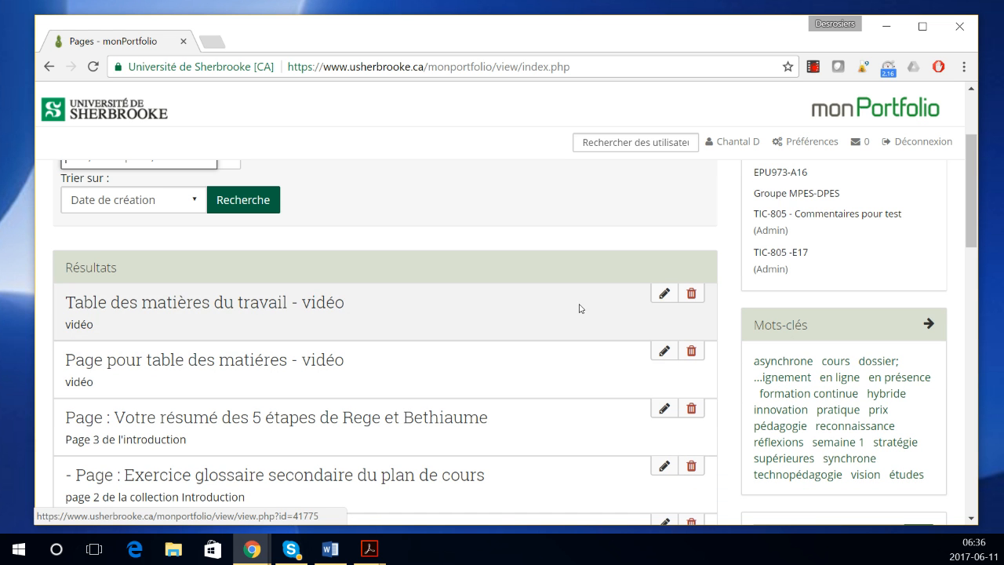
{"action": "left_click", "coordinate": [280, 309]}
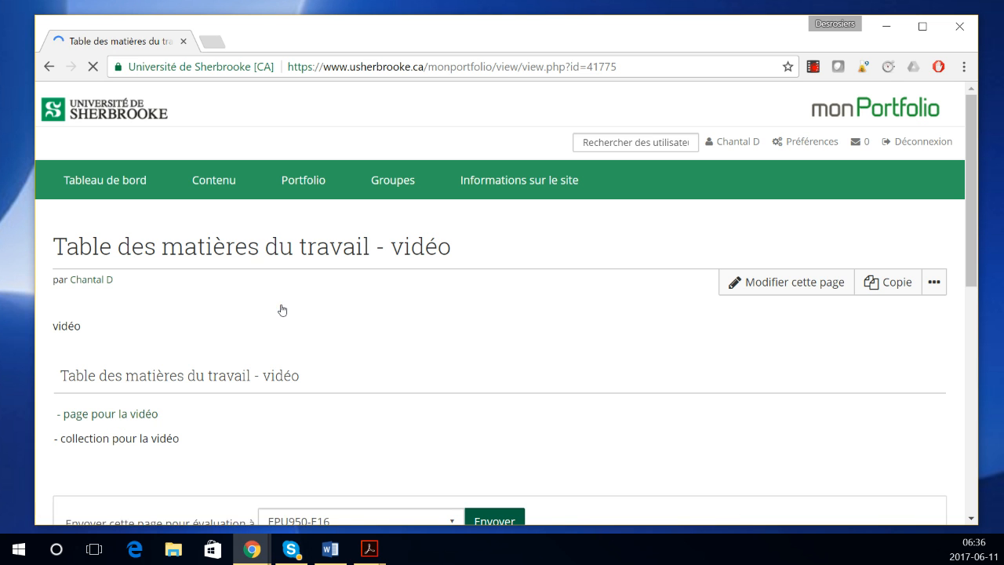
{"action": "left_click", "coordinate": [754, 282]}
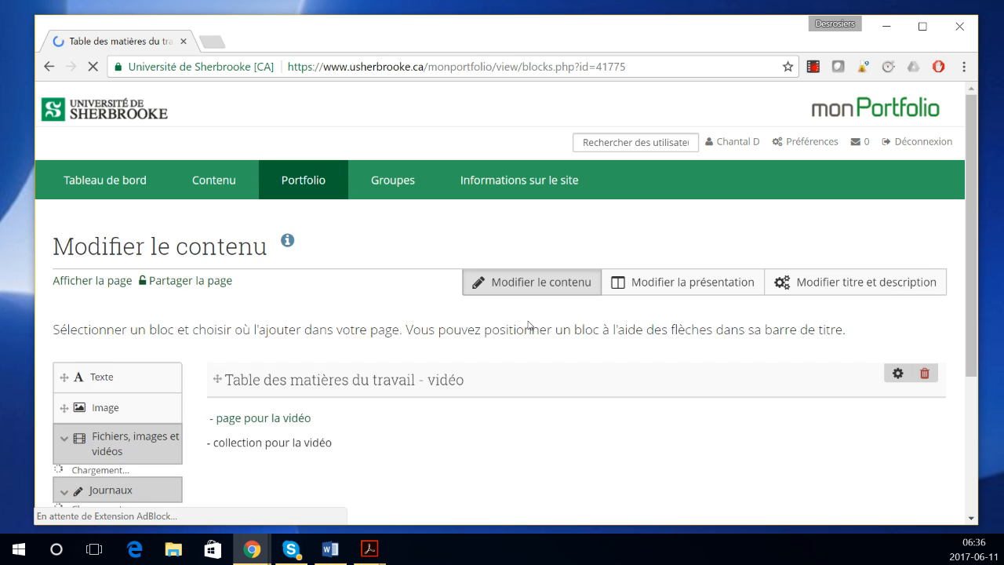
{"action": "left_click", "coordinate": [898, 411]}
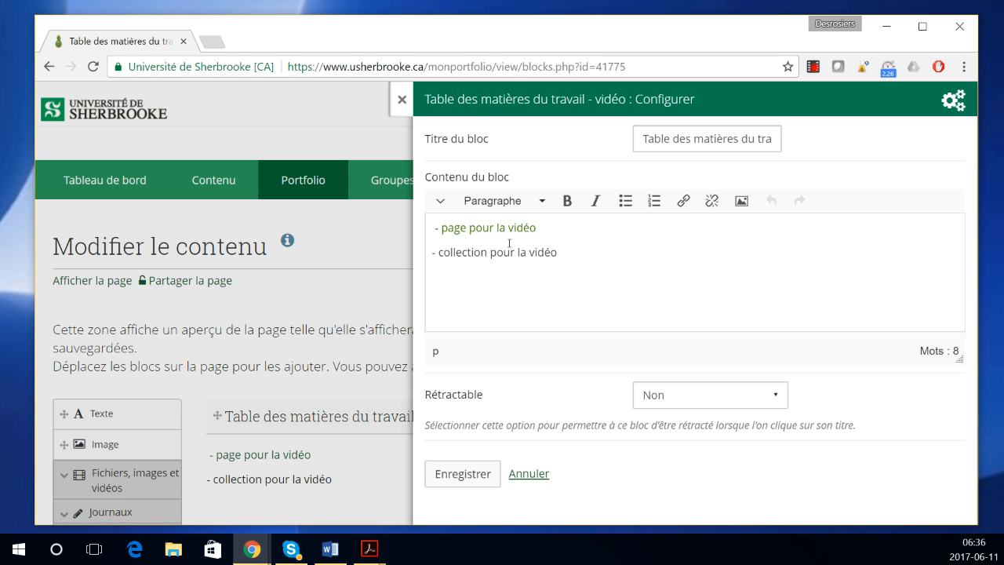
{"action": "left_click_drag", "start_coordinate": [561, 252], "coordinate": [436, 252]}
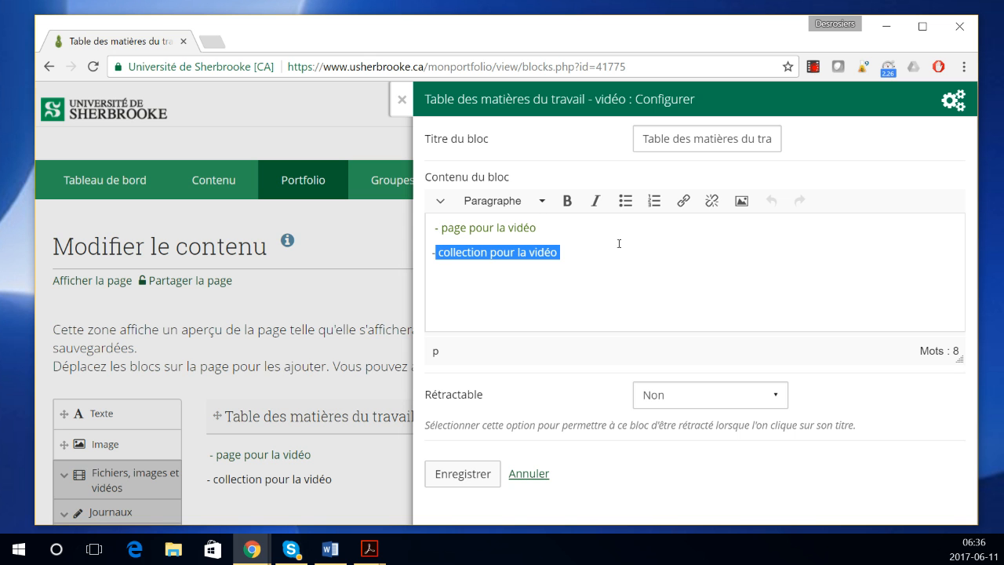
{"action": "left_click", "coordinate": [684, 201]}
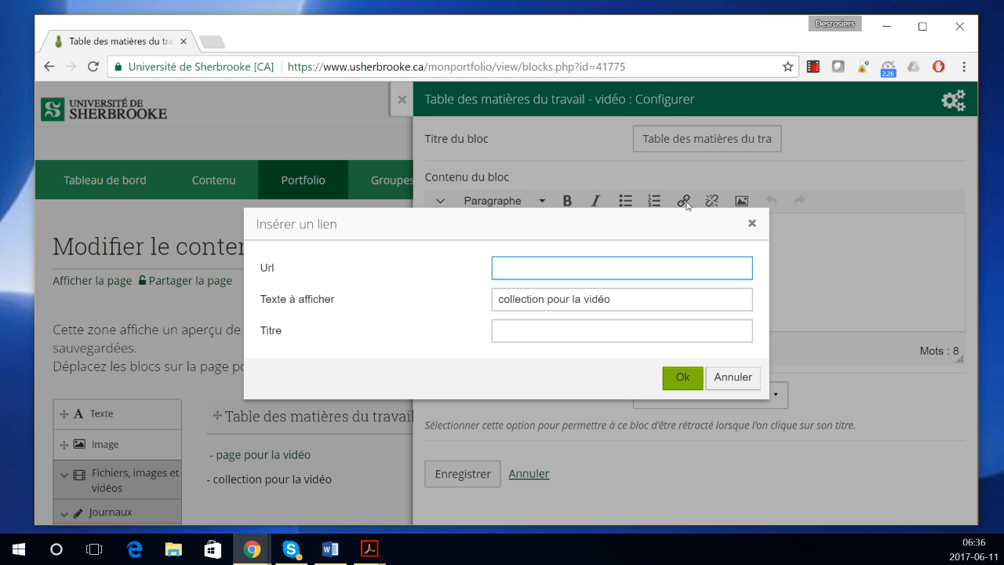
{"action": "key", "text": "ctrl+v"}
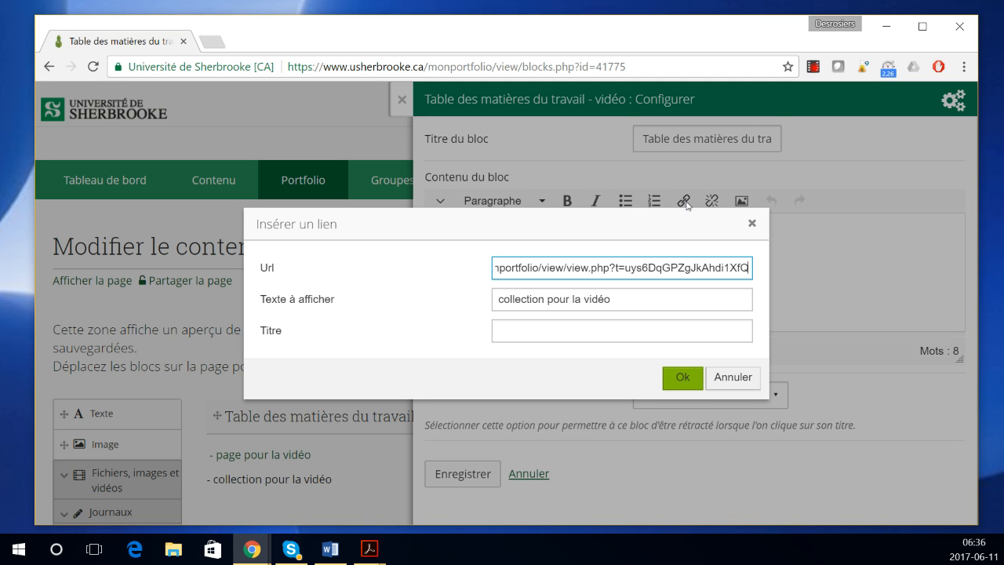
{"action": "left_click", "coordinate": [677, 383]}
{"action": "left_click", "coordinate": [474, 470]}
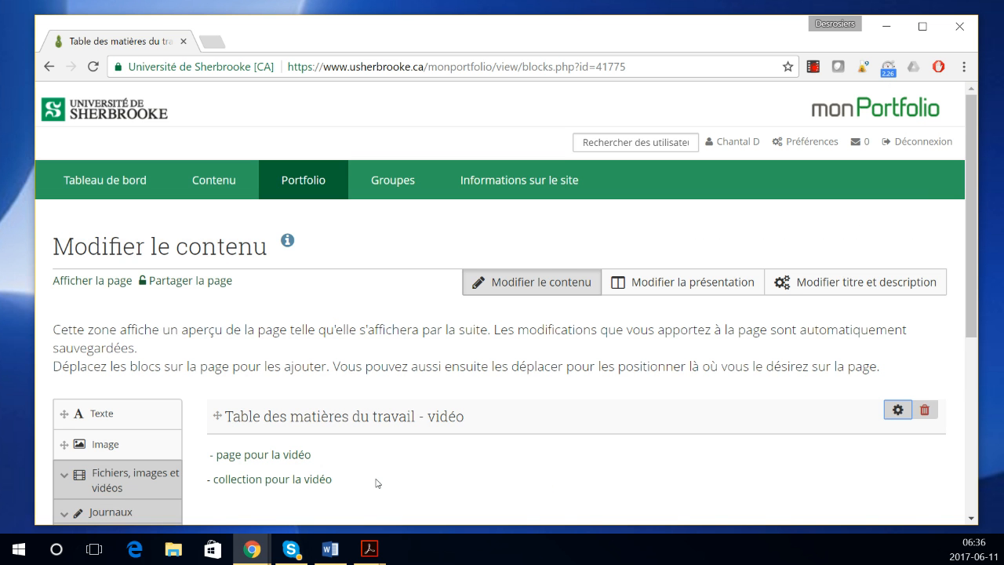
{"action": "scroll", "coordinate": [450, 382], "scroll_direction": "down", "scroll_amount": 4}
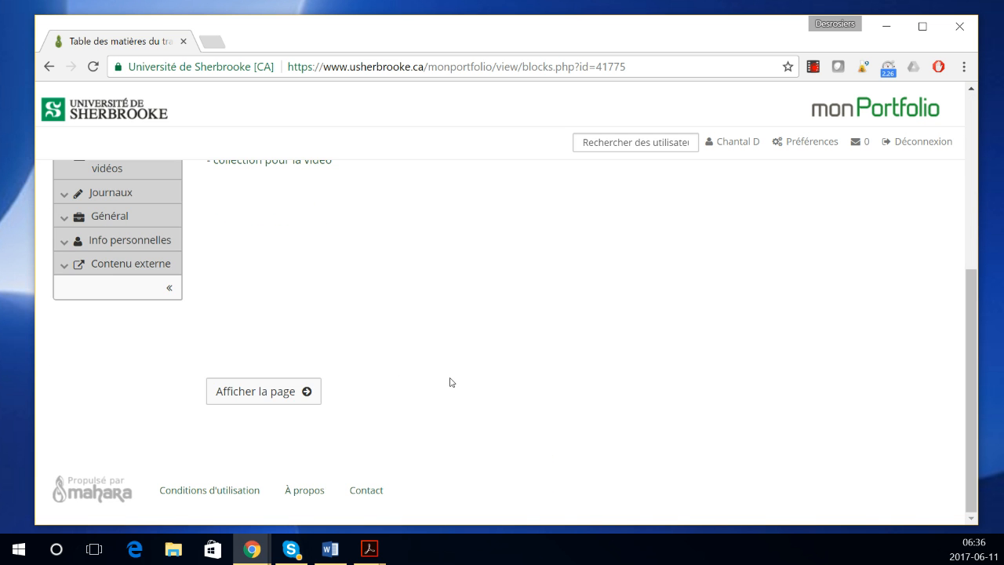
{"action": "left_click", "coordinate": [281, 401]}
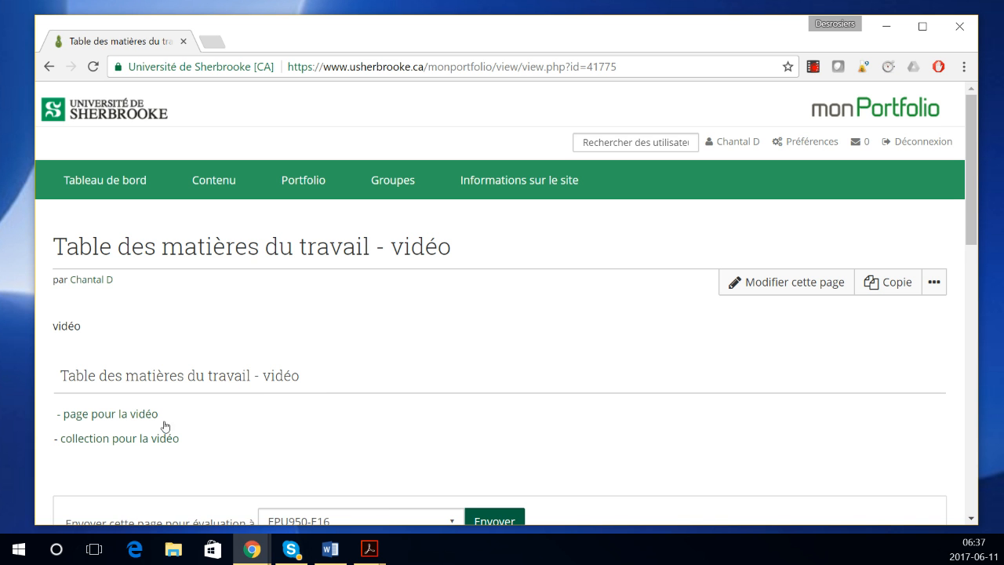
Step: Test the collection link and its 'Retour table des matières' link, then return to Partagées par moi
{"action": "left_click", "coordinate": [158, 440]}
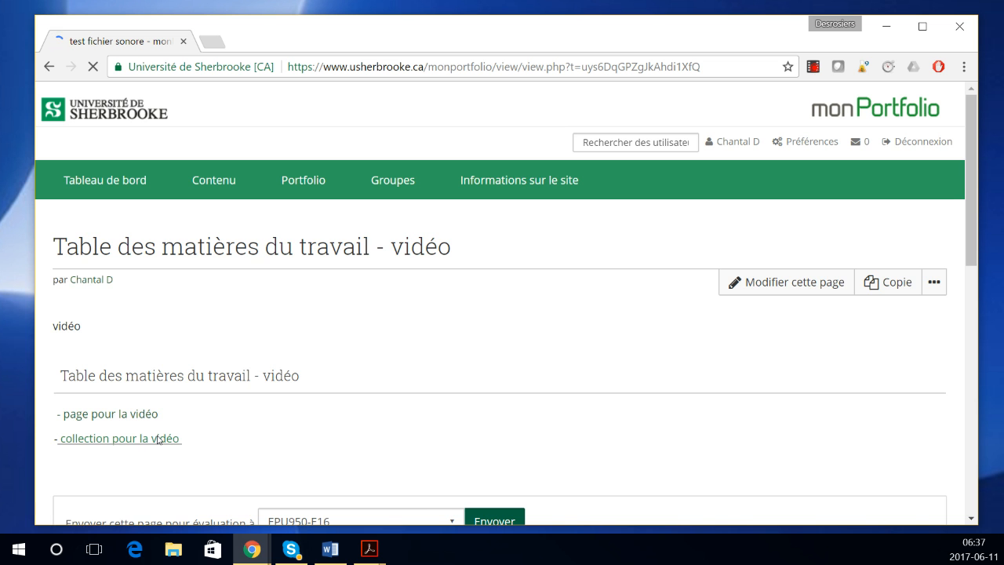
{"action": "scroll", "coordinate": [560, 408], "scroll_direction": "down", "scroll_amount": 2}
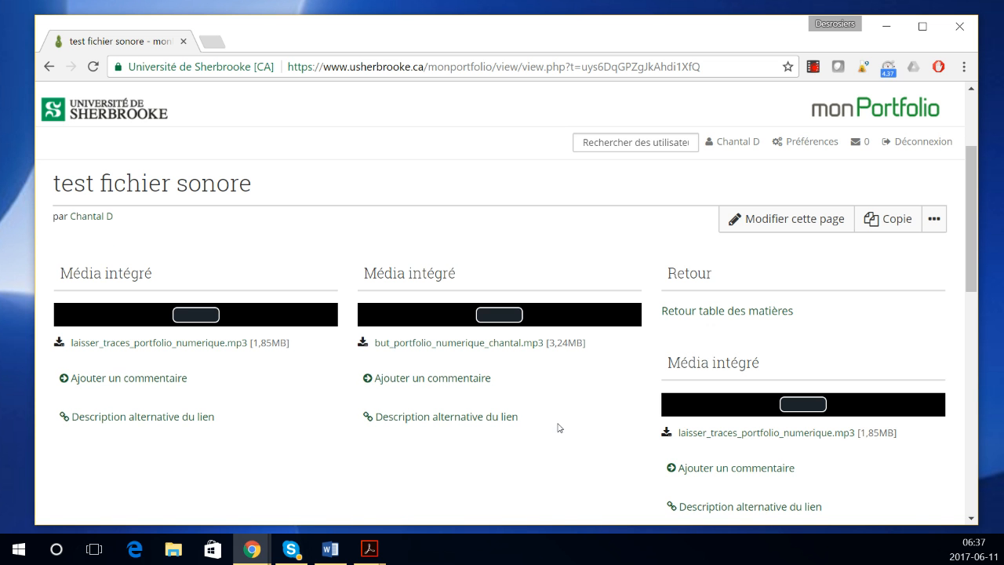
{"action": "left_click", "coordinate": [703, 311]}
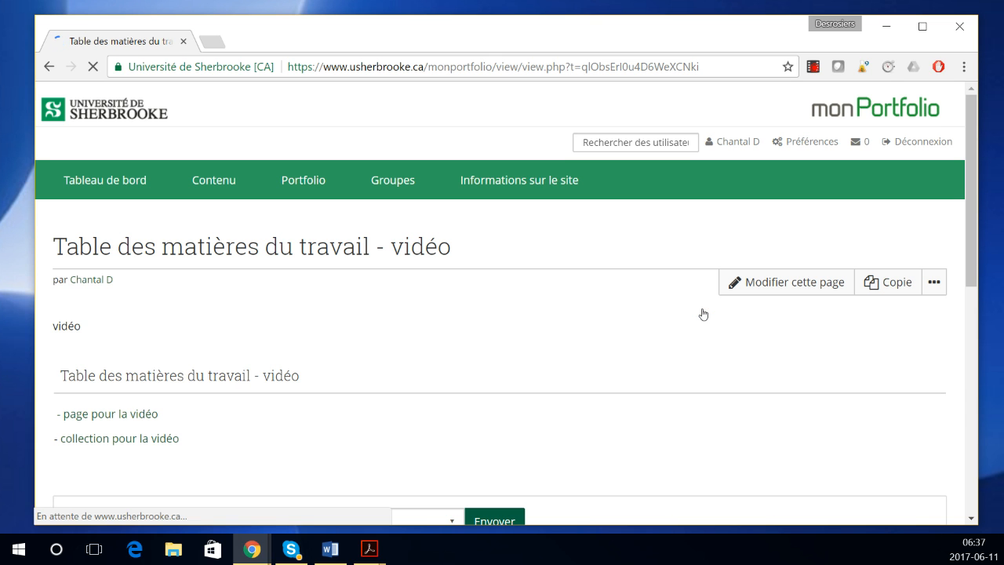
{"action": "mouse_move", "coordinate": [306, 181]}
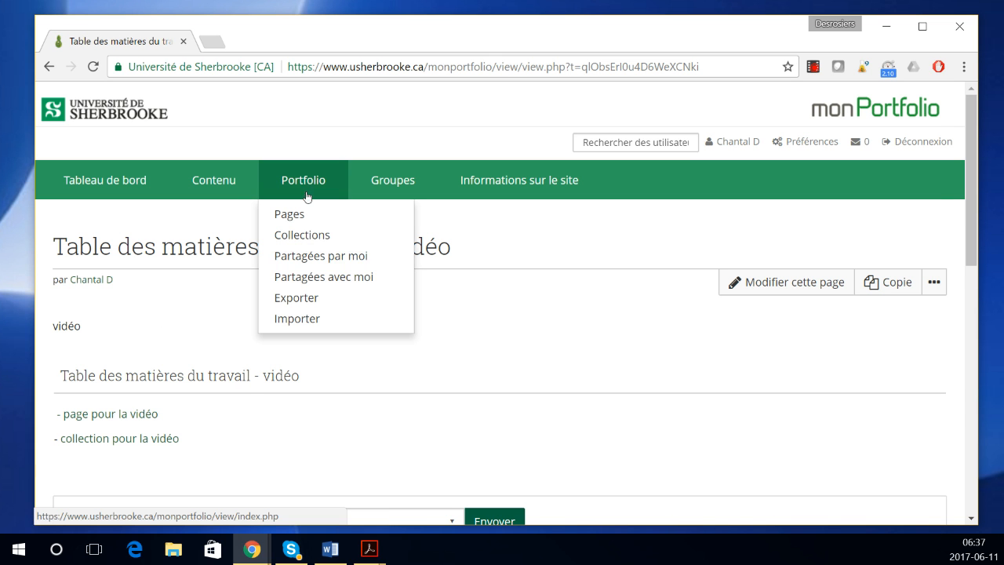
{"action": "left_click", "coordinate": [315, 257]}
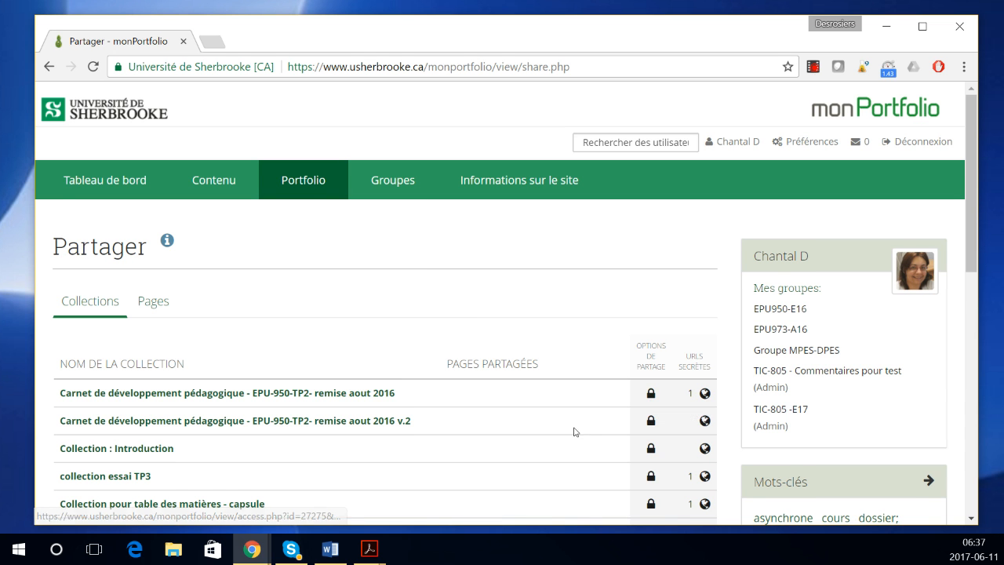
{"action": "scroll", "coordinate": [575, 432], "scroll_direction": "down", "scroll_amount": 1}
{"action": "scroll", "coordinate": [571, 437], "scroll_direction": "down", "scroll_amount": 1}
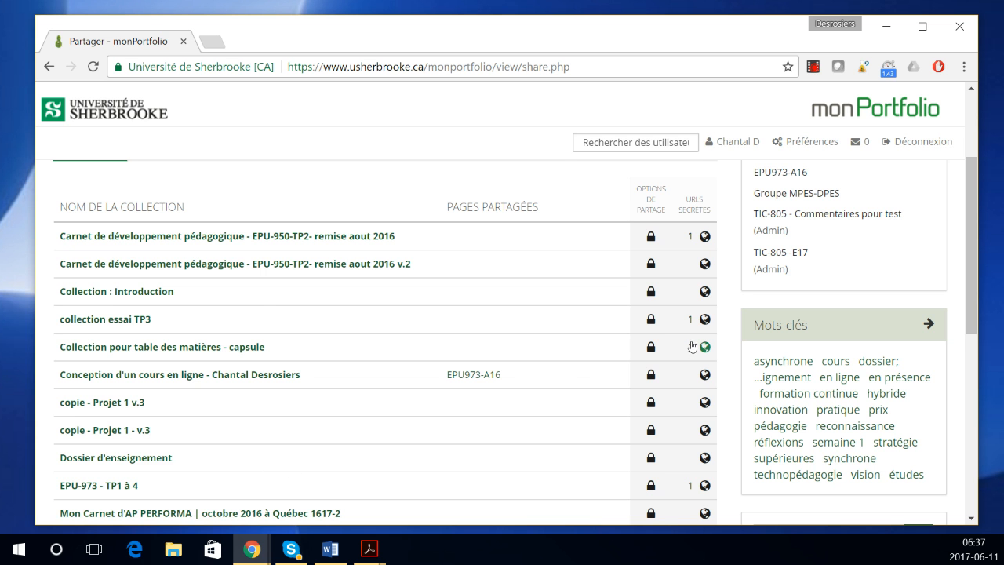
{"action": "scroll", "coordinate": [573, 380], "scroll_direction": "down", "scroll_amount": 2}
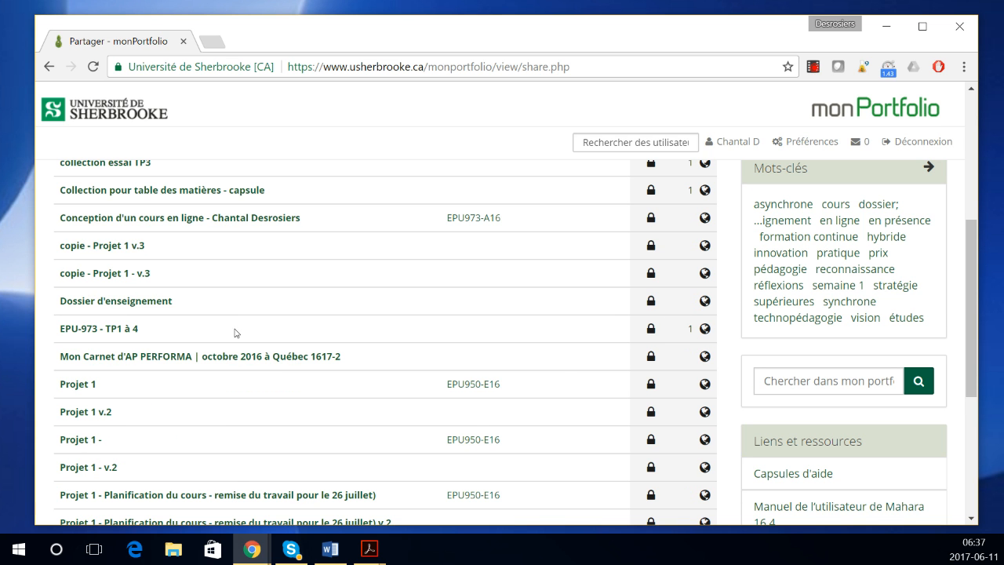
{"action": "scroll", "coordinate": [617, 361], "scroll_direction": "down", "scroll_amount": 2}
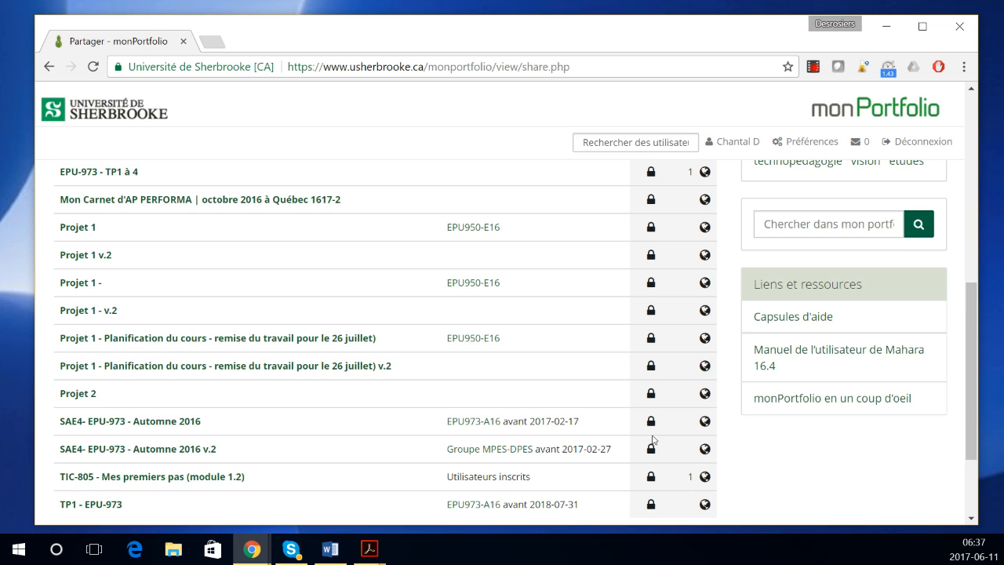
{"action": "scroll", "coordinate": [635, 440], "scroll_direction": "down", "scroll_amount": 1}
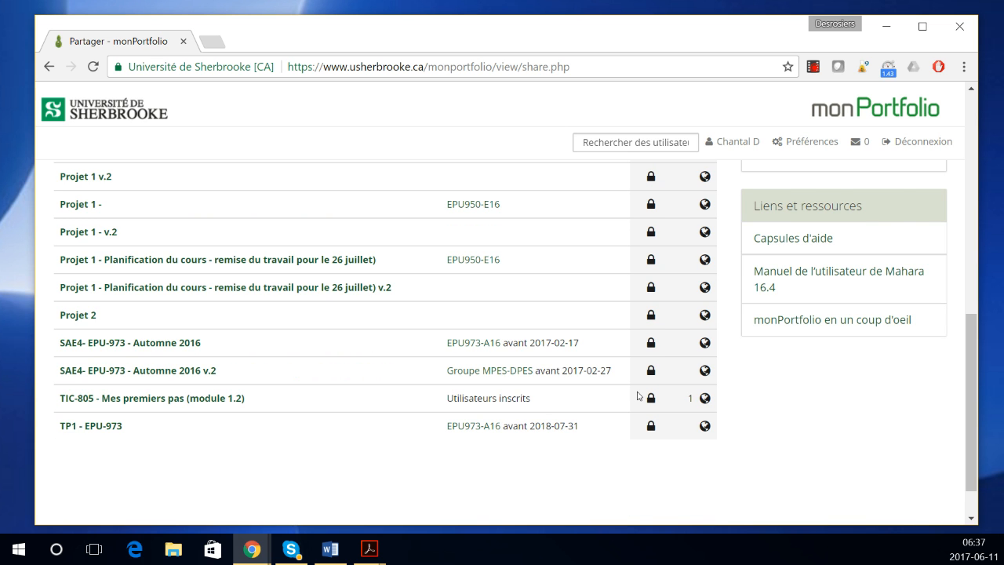
{"action": "scroll", "coordinate": [639, 396], "scroll_direction": "up", "scroll_amount": 5}
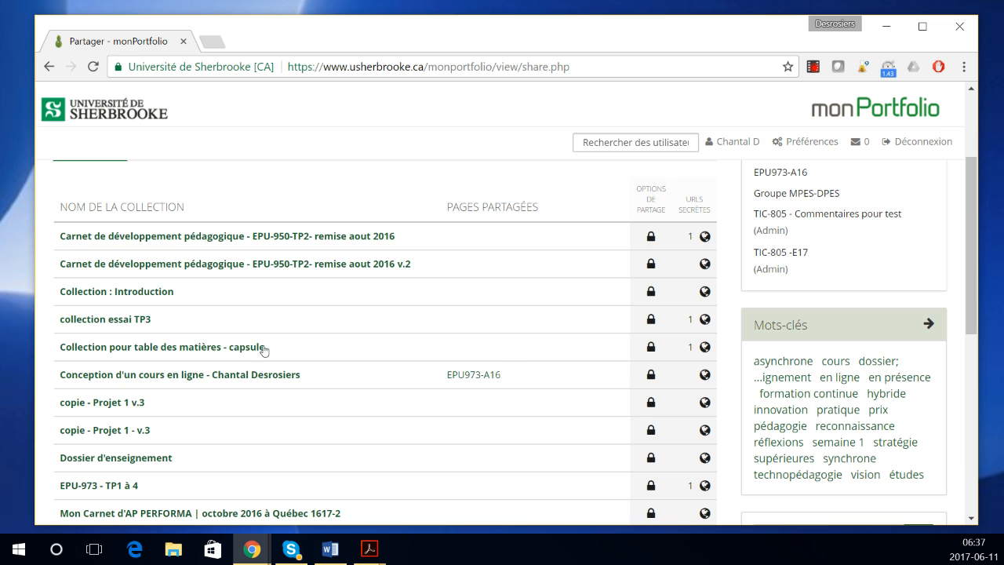
{"action": "left_click", "coordinate": [652, 347]}
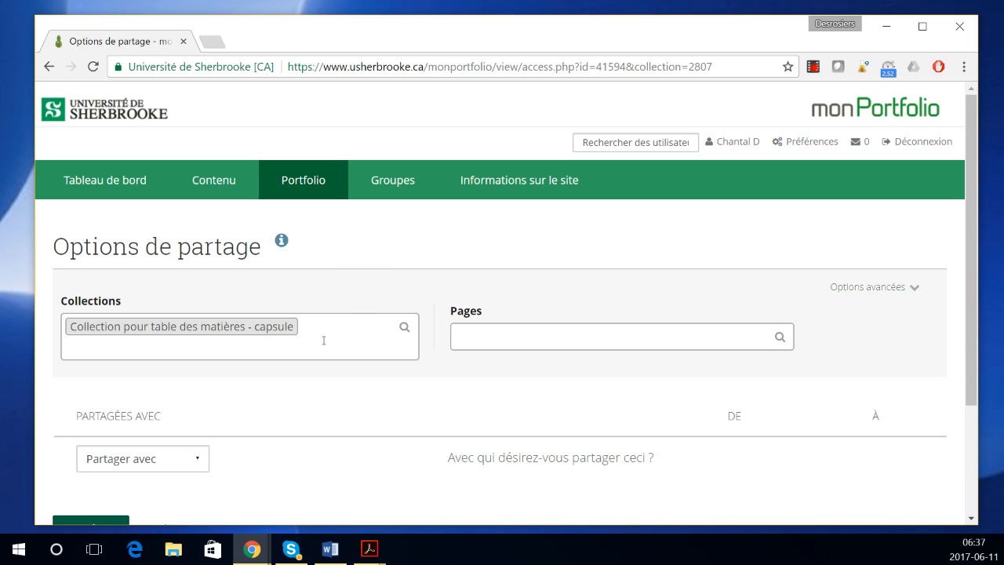
Step: Add a group share for TIC-805 -E17, found by searching 'tic-805', with access for everyone in the group
{"action": "scroll", "coordinate": [328, 343], "scroll_direction": "down", "scroll_amount": 2}
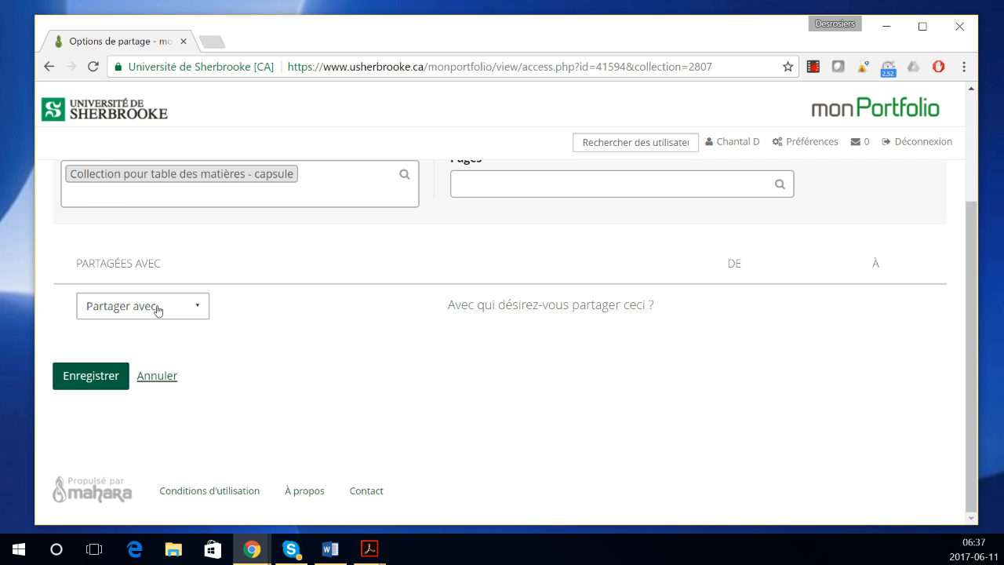
{"action": "left_click", "coordinate": [158, 309]}
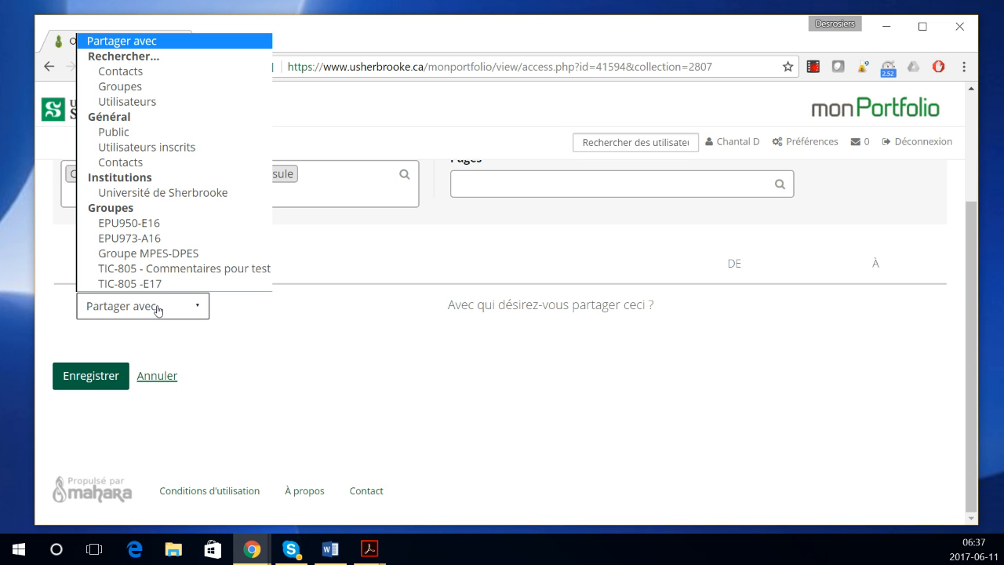
{"action": "left_click", "coordinate": [161, 87]}
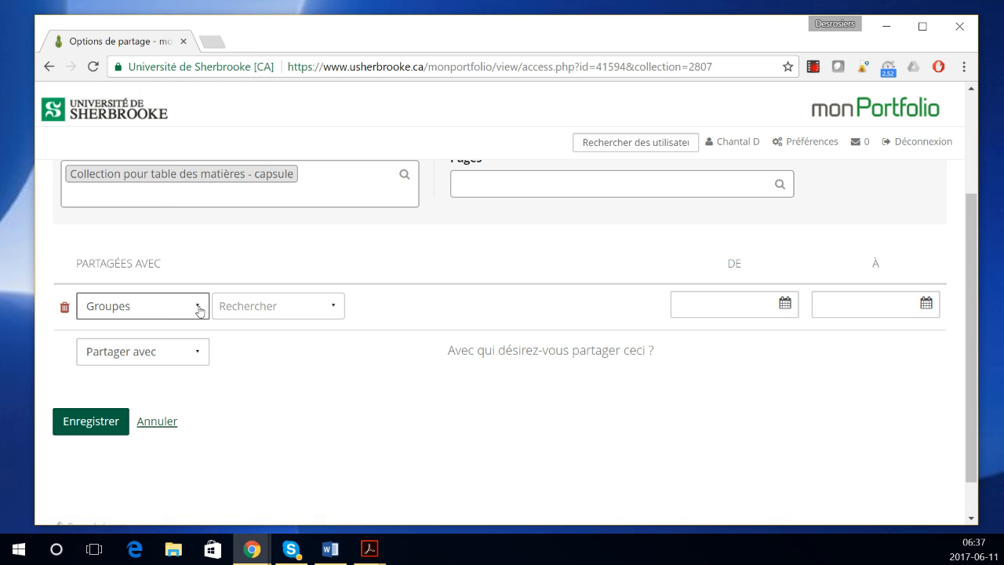
{"action": "left_click", "coordinate": [263, 307]}
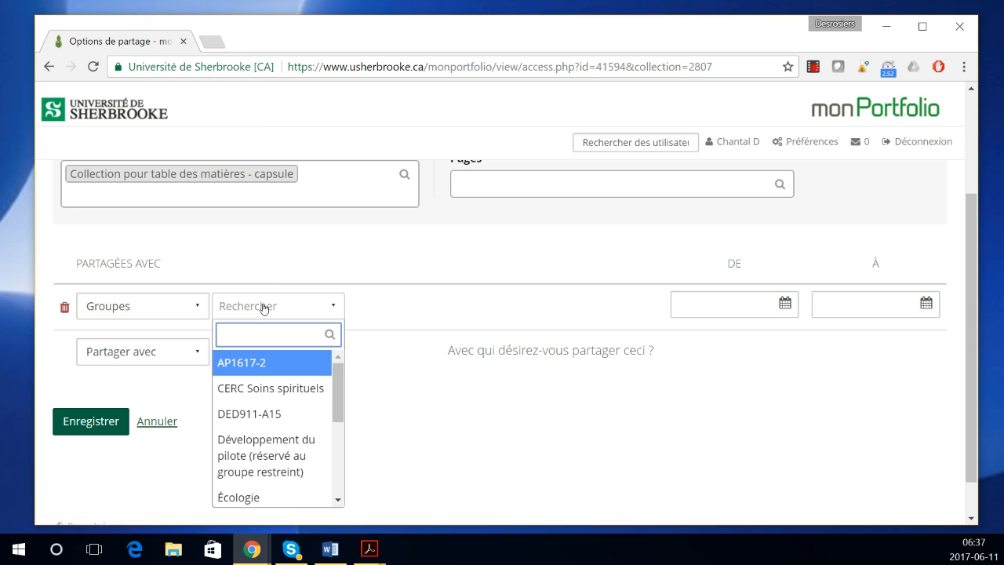
{"action": "type", "text": "tic-805"}
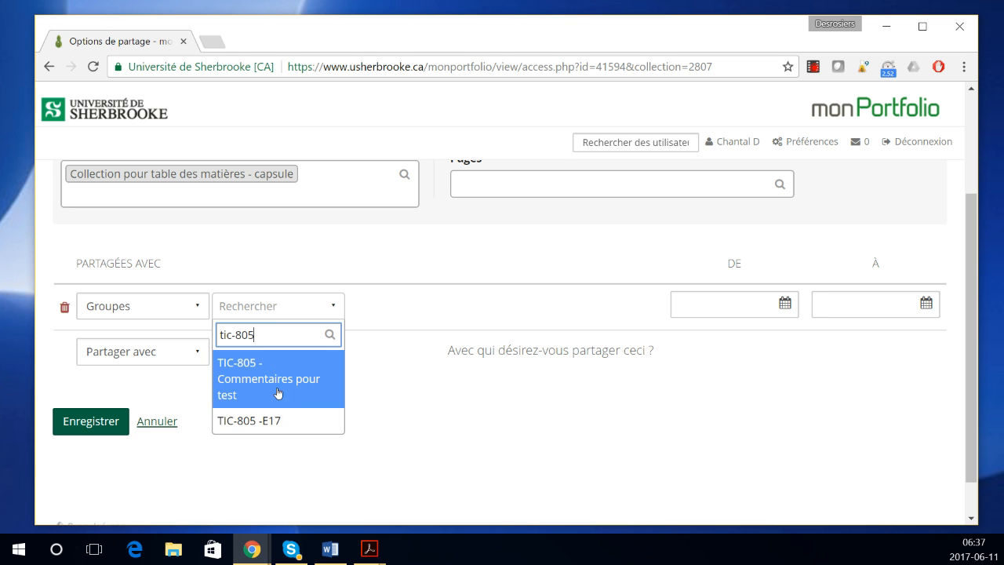
{"action": "left_click", "coordinate": [256, 421]}
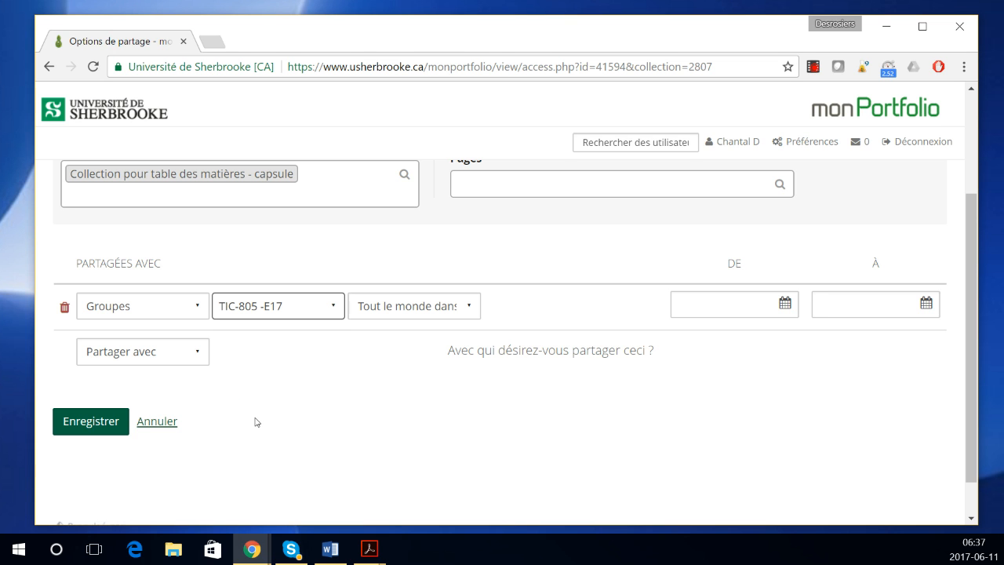
{"action": "left_click", "coordinate": [468, 308]}
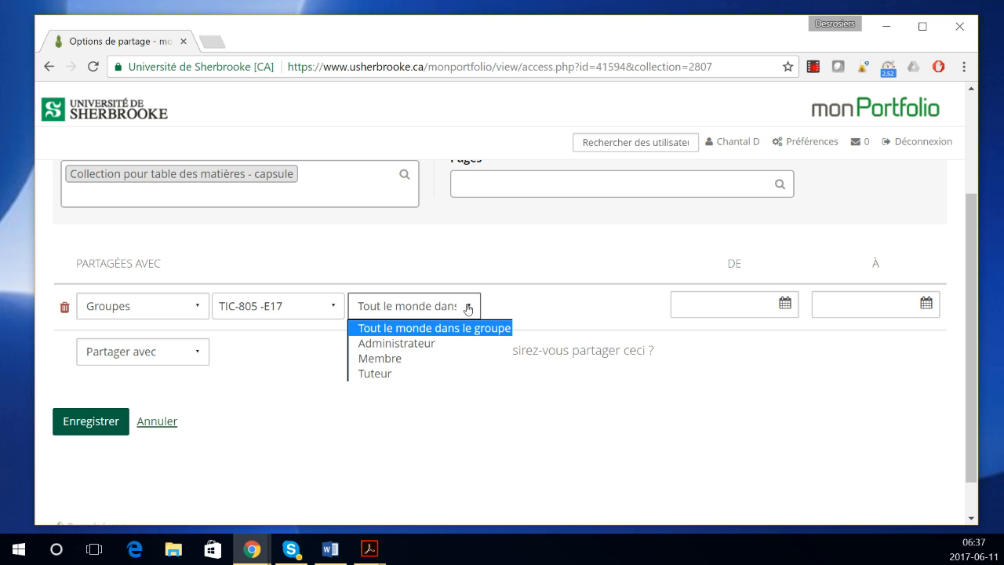
{"action": "left_click", "coordinate": [469, 307]}
{"action": "left_click", "coordinate": [469, 306]}
{"action": "left_click", "coordinate": [461, 307]}
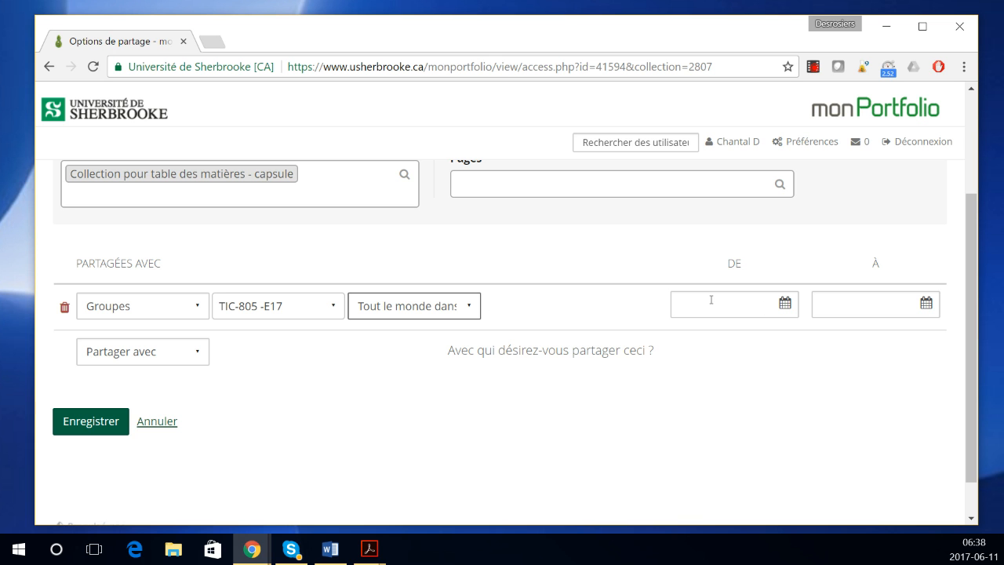
{"action": "left_click", "coordinate": [782, 305]}
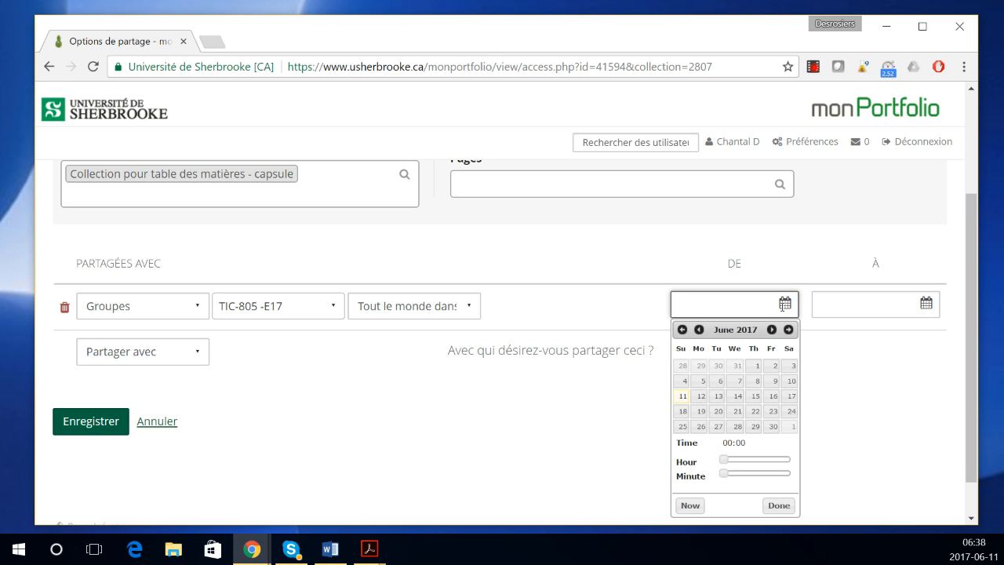
Step: Give TIC-805 -E17 access to the collection from now until 31 August 2017, then save
{"action": "left_click", "coordinate": [690, 506]}
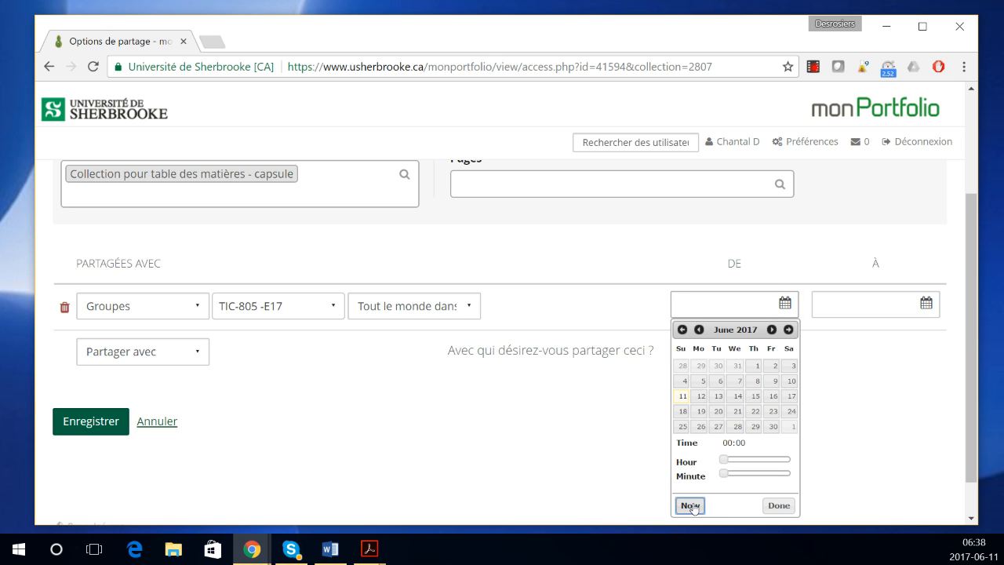
{"action": "left_click", "coordinate": [887, 299]}
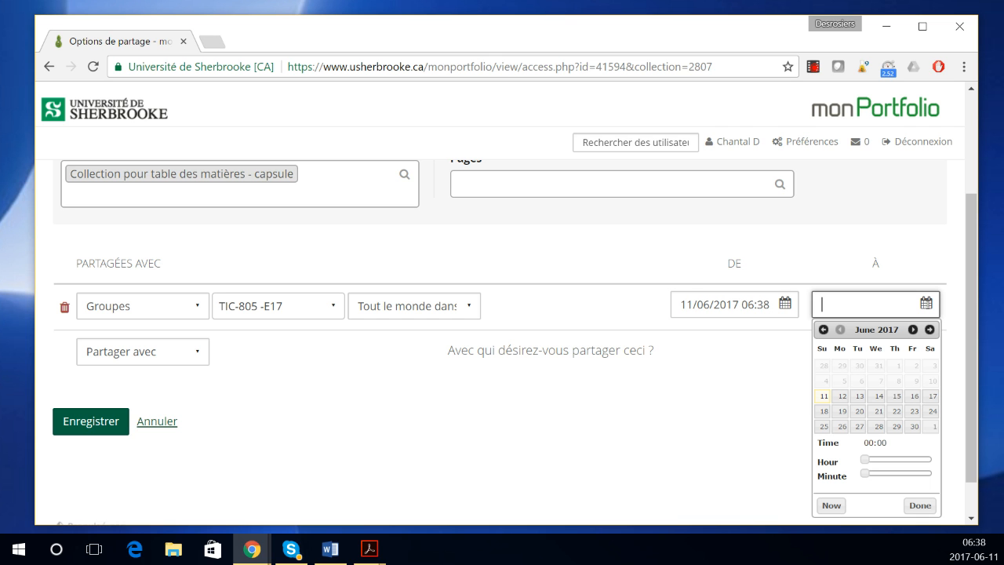
{"action": "left_click", "coordinate": [913, 329]}
{"action": "left_click", "coordinate": [913, 329]}
{"action": "left_click", "coordinate": [897, 426]}
{"action": "left_click", "coordinate": [919, 506]}
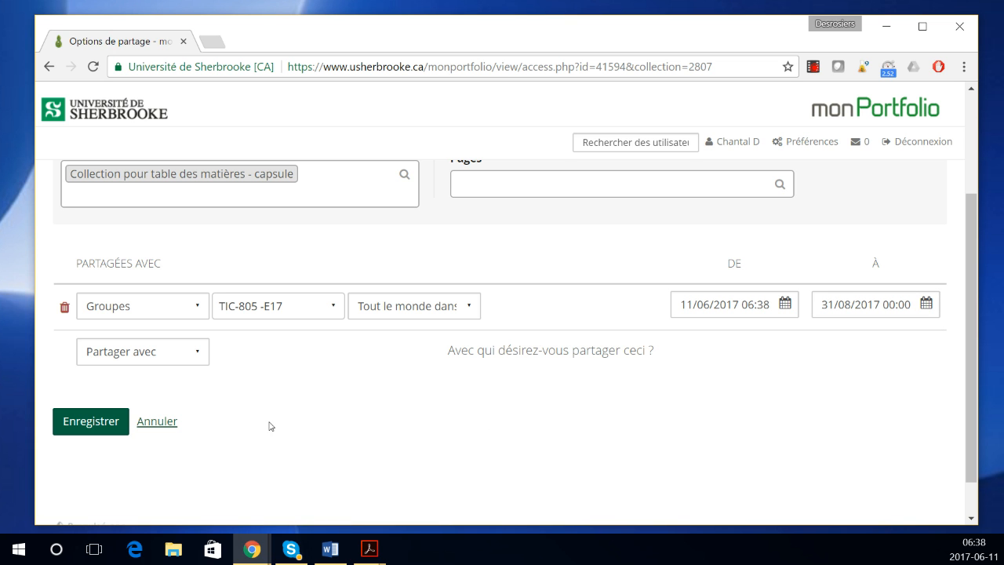
{"action": "left_click", "coordinate": [102, 413]}
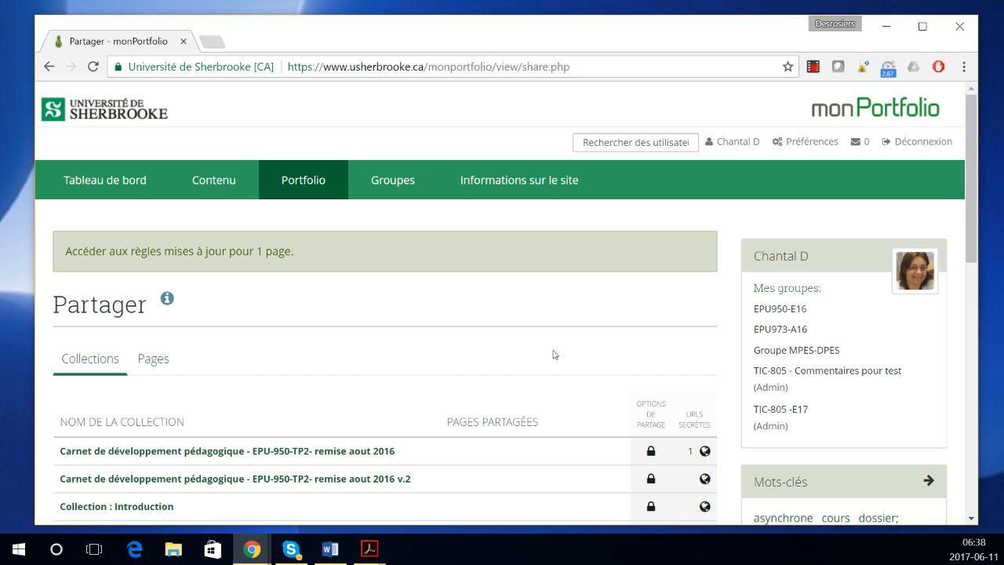
Step: Open the sharing options for 'Page pour table des matières - vidéo' from the Pages list
{"action": "left_click", "coordinate": [154, 366]}
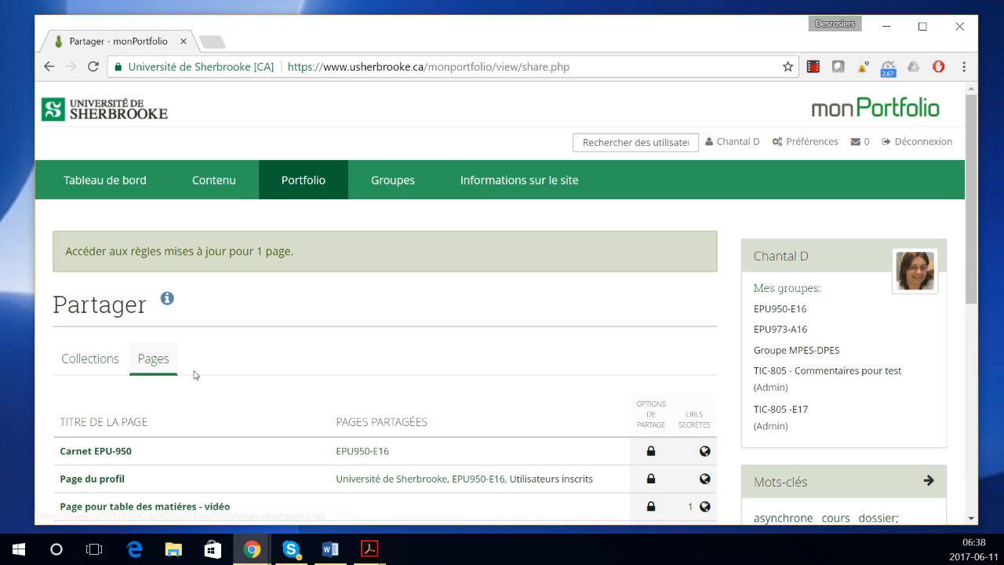
{"action": "scroll", "coordinate": [196, 377], "scroll_direction": "down", "scroll_amount": 2}
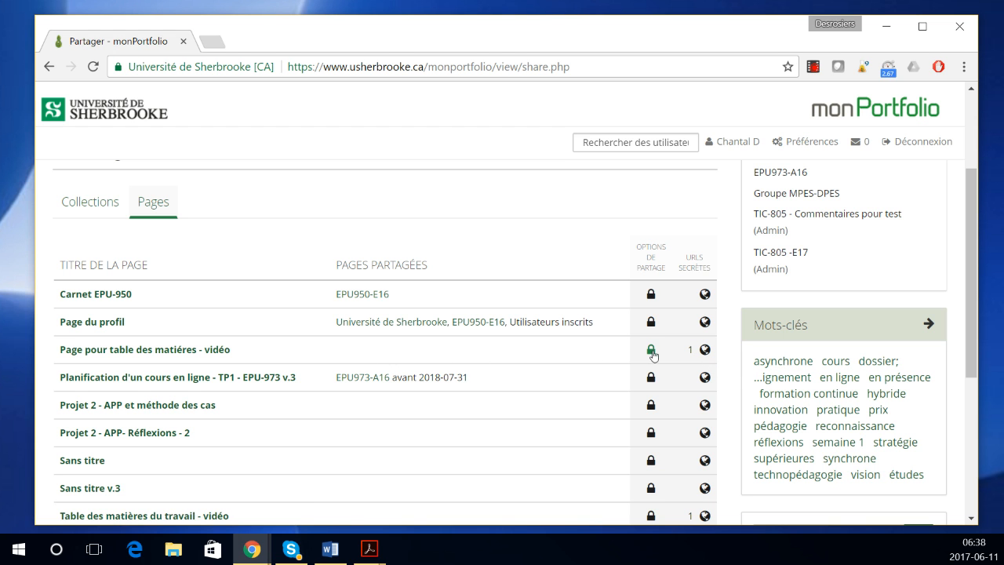
{"action": "left_click", "coordinate": [655, 353]}
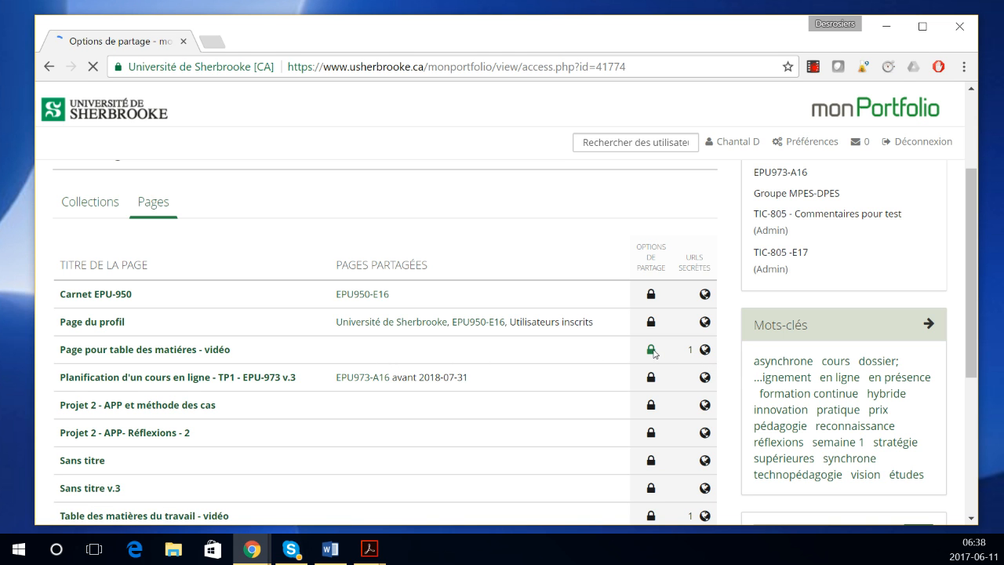
{"action": "scroll", "coordinate": [245, 416], "scroll_direction": "down", "scroll_amount": 1}
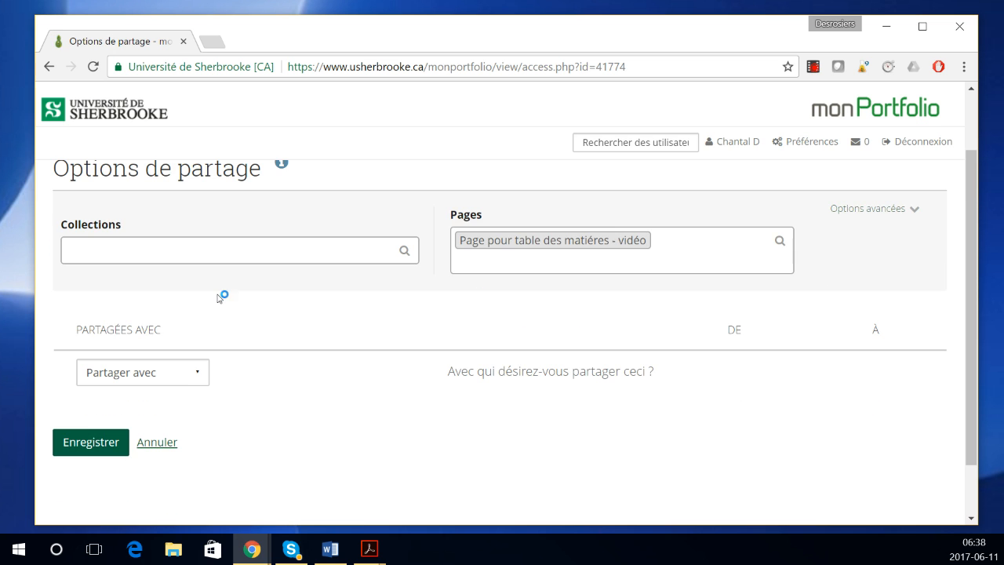
Step: Add a share with group TIC-805 -E17, found by searching 'tic-805', restricted to the Administrateur role
{"action": "left_click", "coordinate": [192, 373]}
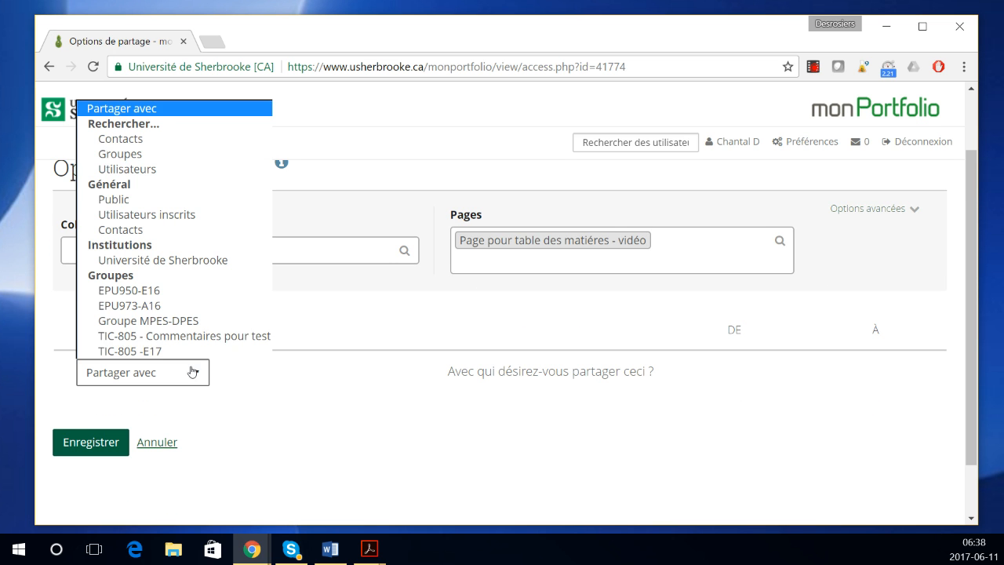
{"action": "left_click", "coordinate": [155, 154]}
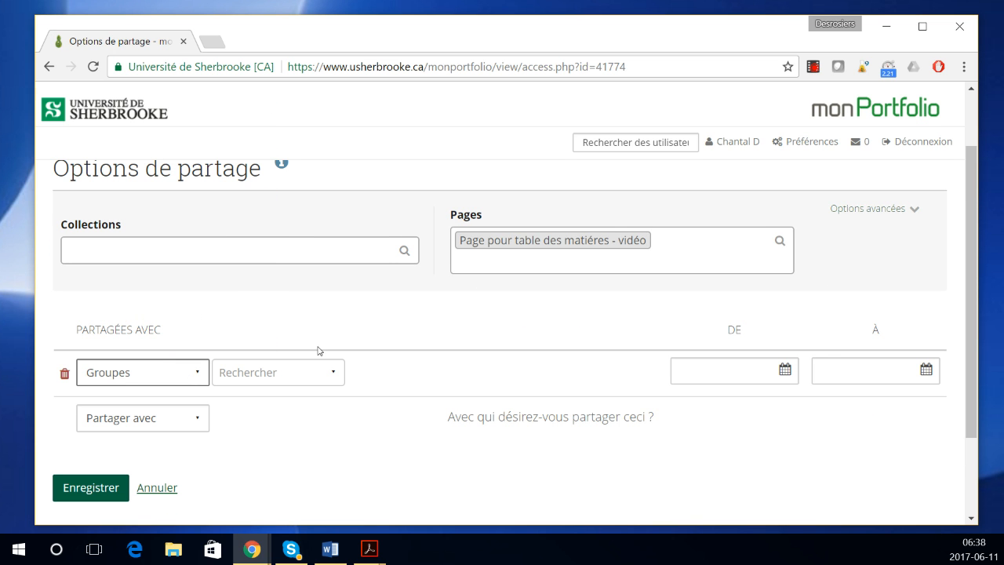
{"action": "left_click", "coordinate": [307, 370]}
{"action": "type", "text": "ti"}
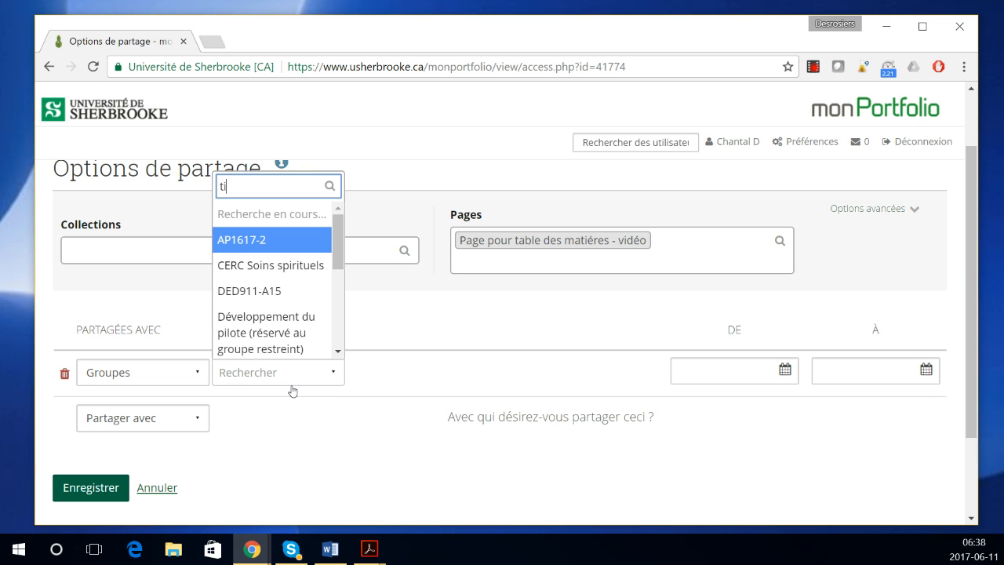
{"action": "type", "text": "c-805"}
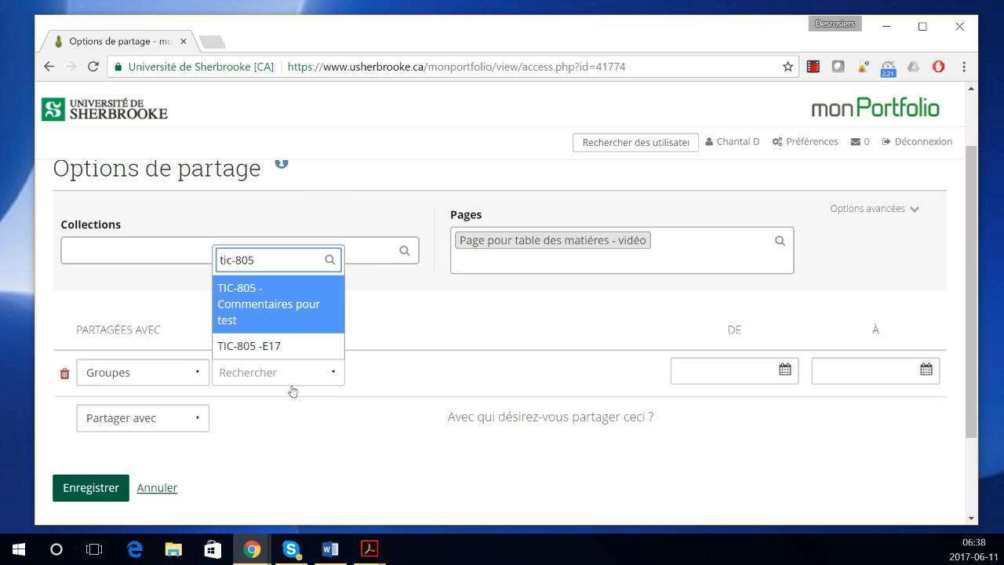
{"action": "left_click", "coordinate": [286, 346]}
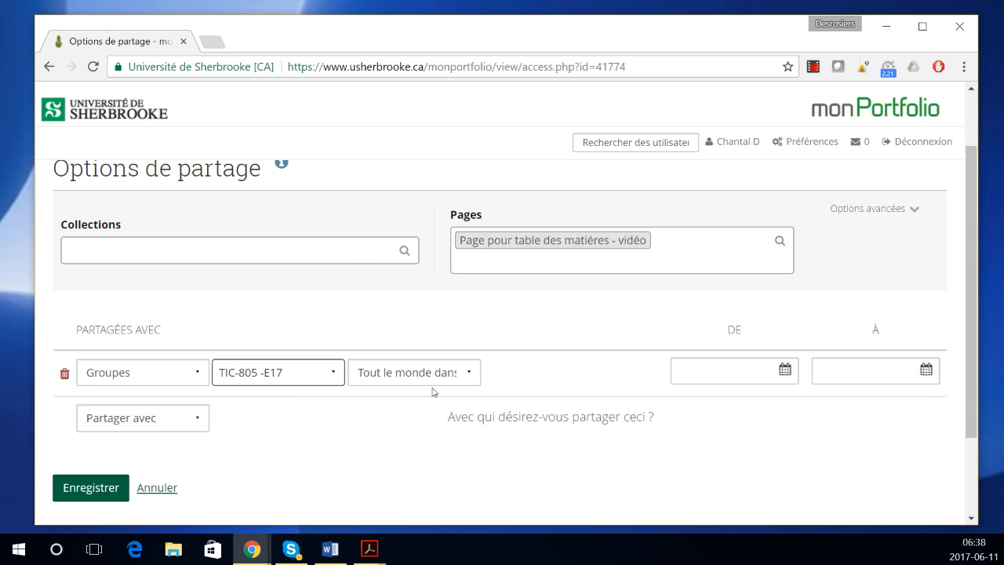
{"action": "left_click", "coordinate": [460, 381]}
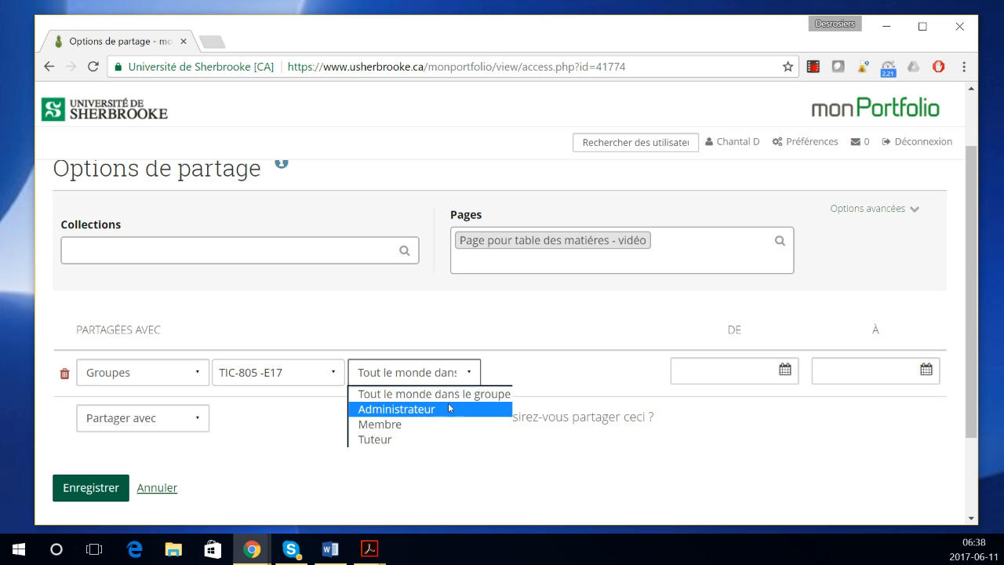
{"action": "left_click", "coordinate": [445, 410]}
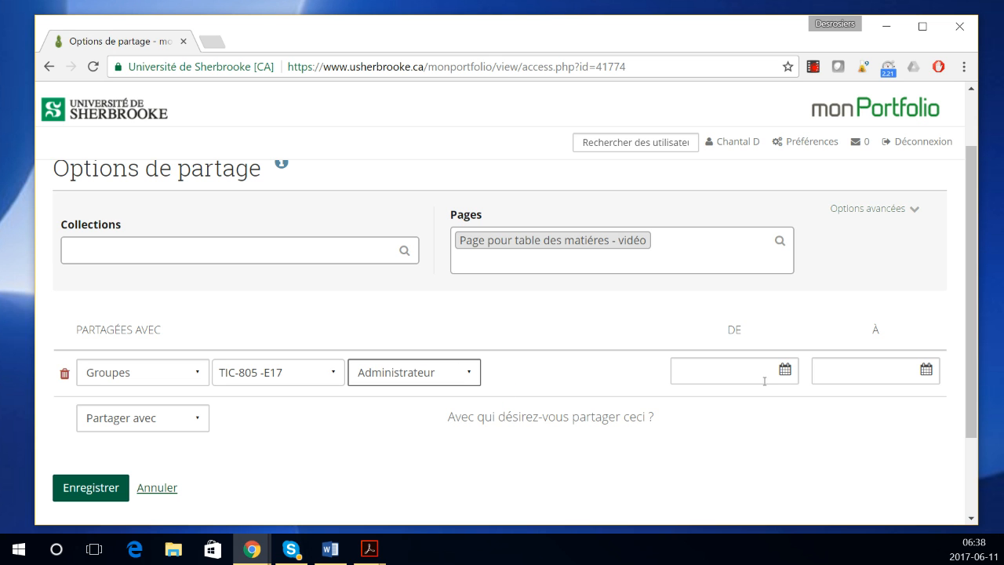
{"action": "left_click", "coordinate": [787, 369]}
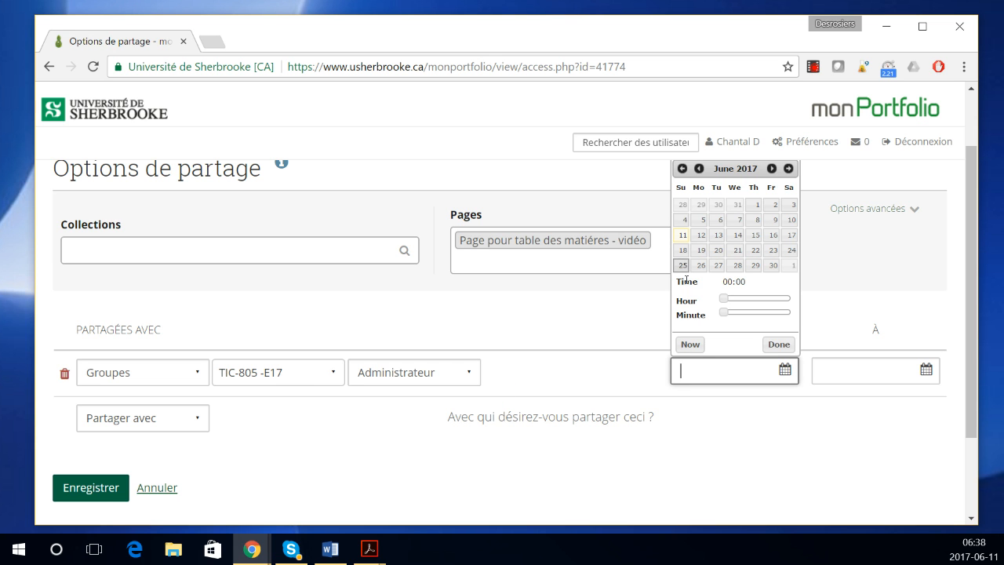
Step: Set the video page's group access to run from now until 31 August 2017
{"action": "left_click", "coordinate": [691, 345]}
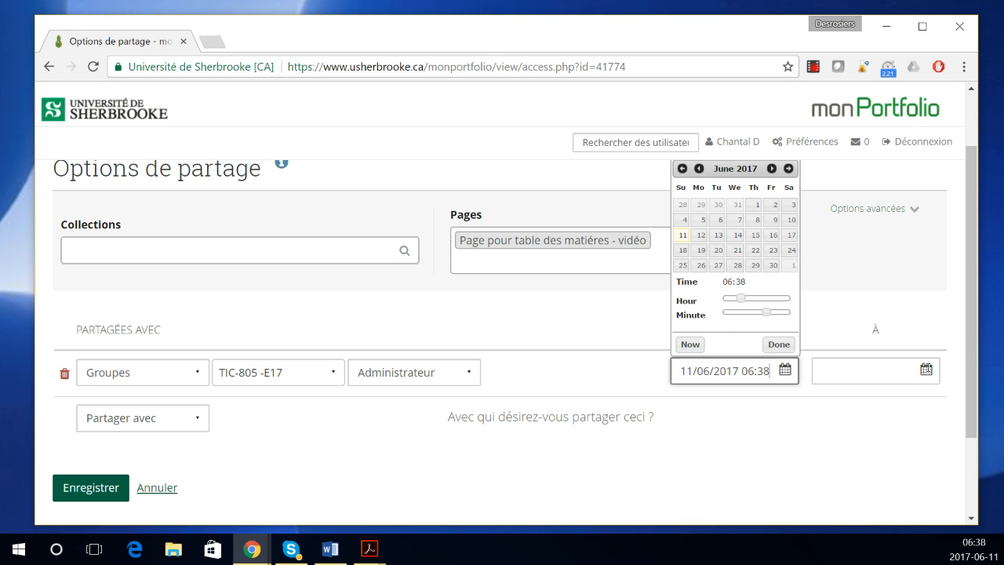
{"action": "left_click", "coordinate": [927, 369]}
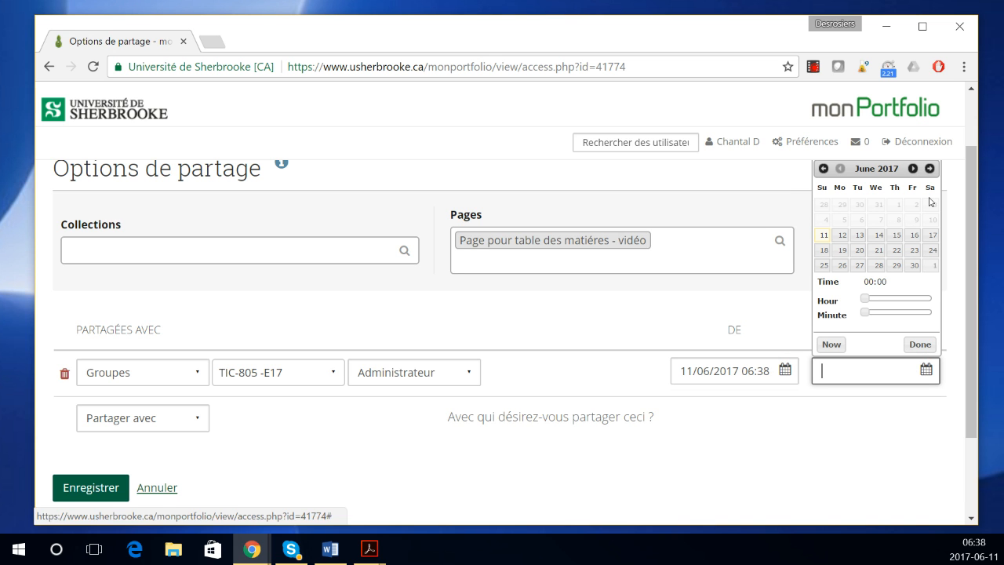
{"action": "left_click", "coordinate": [912, 168]}
{"action": "left_click", "coordinate": [912, 168]}
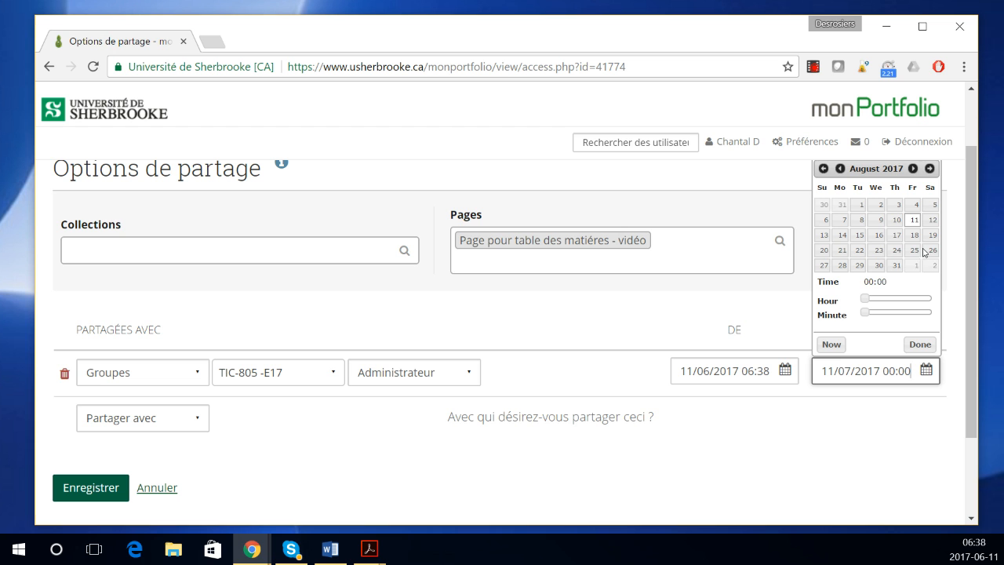
{"action": "left_click", "coordinate": [895, 265]}
{"action": "left_click", "coordinate": [920, 344]}
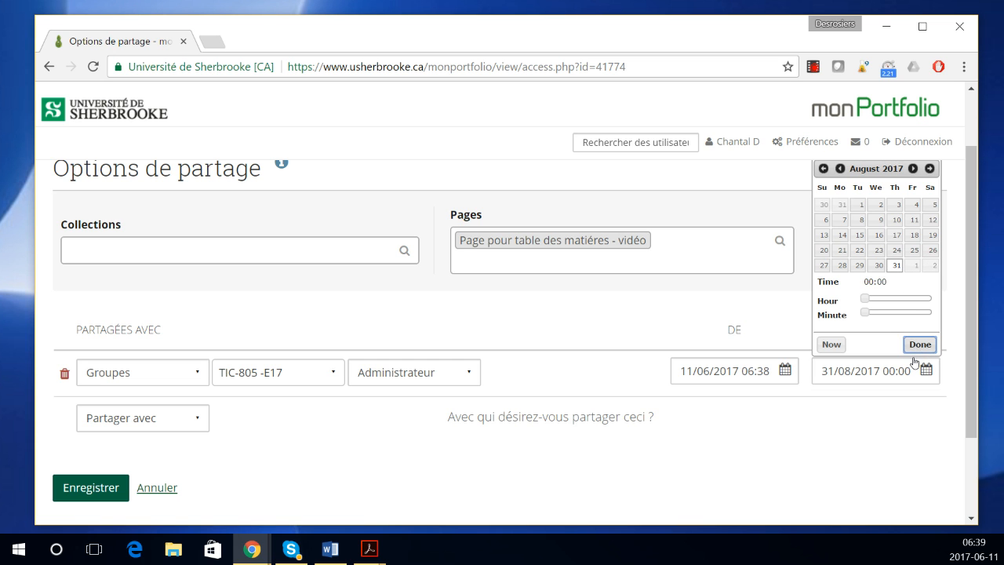
Step: Save the sharing settings and check the share in the Pages list
{"action": "left_click", "coordinate": [94, 493]}
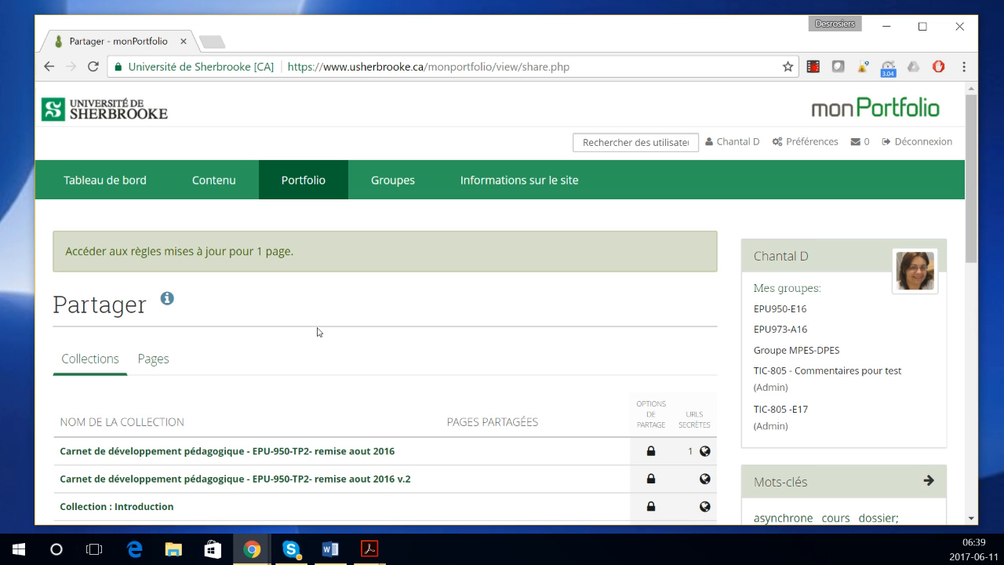
{"action": "left_click", "coordinate": [151, 359]}
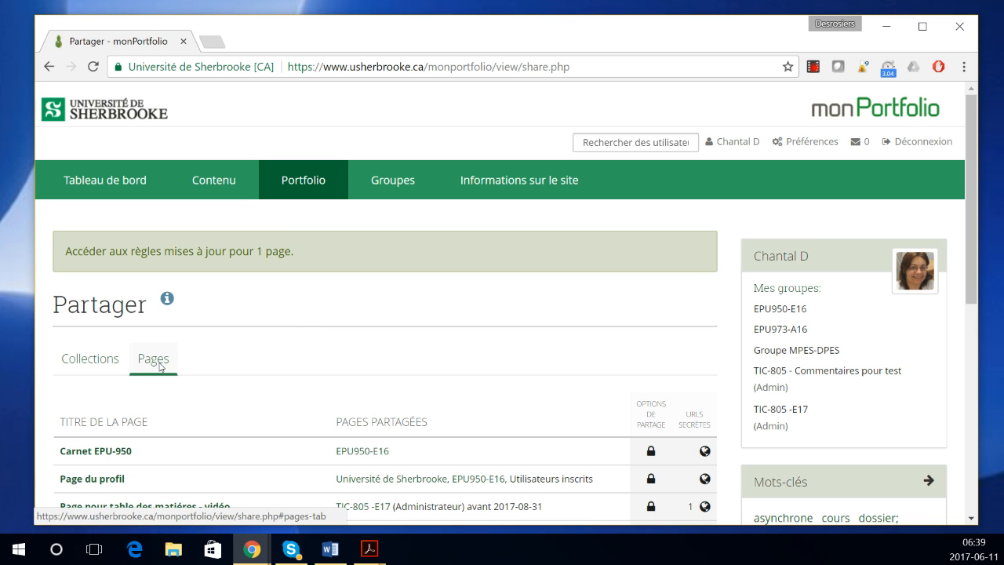
{"action": "scroll", "coordinate": [234, 379], "scroll_direction": "down", "scroll_amount": 1}
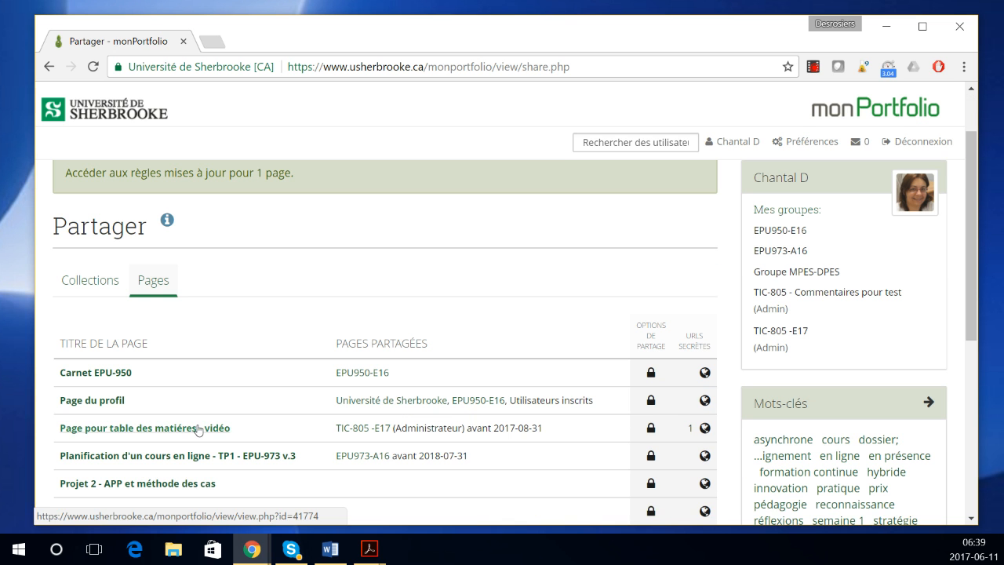